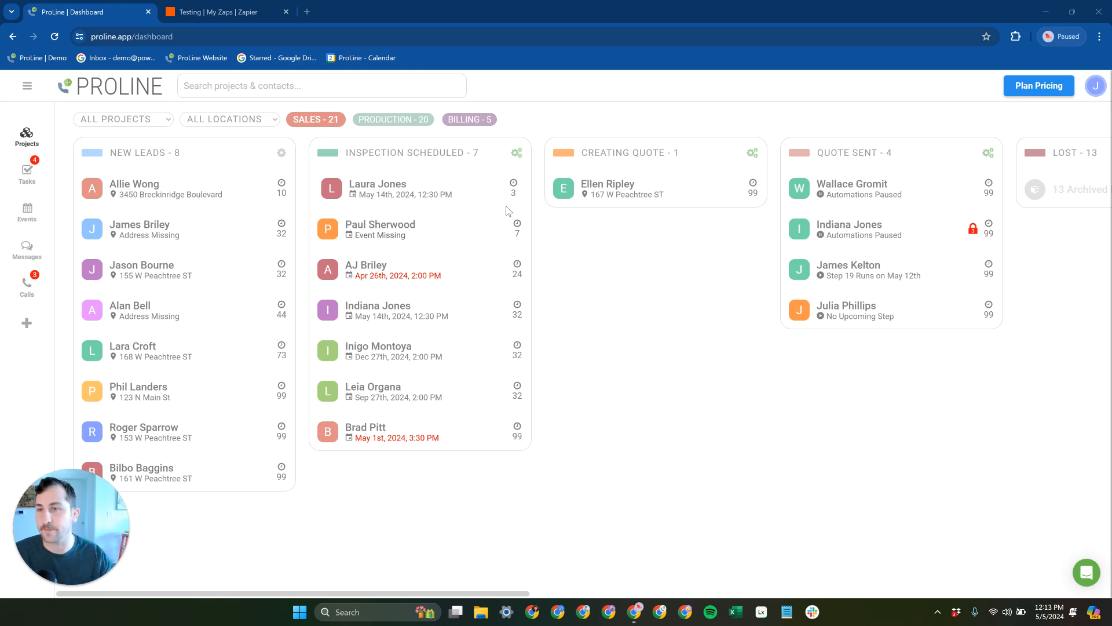
Open the company's event settings and review the event trigger of the Inspection event type.
click(28, 86)
click(87, 444)
click(354, 143)
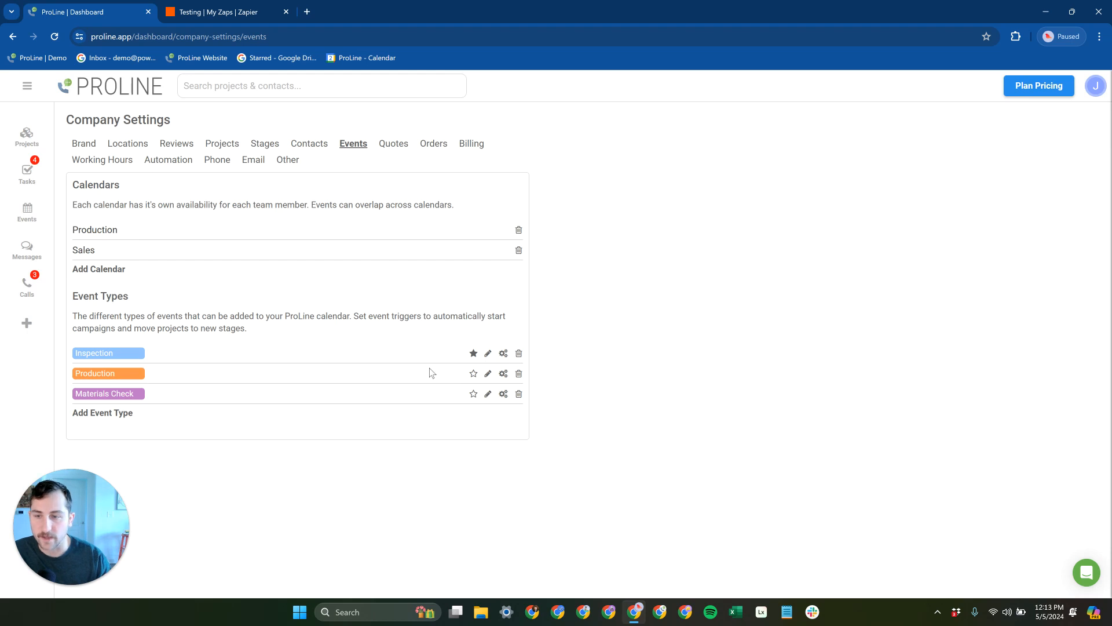
click(504, 354)
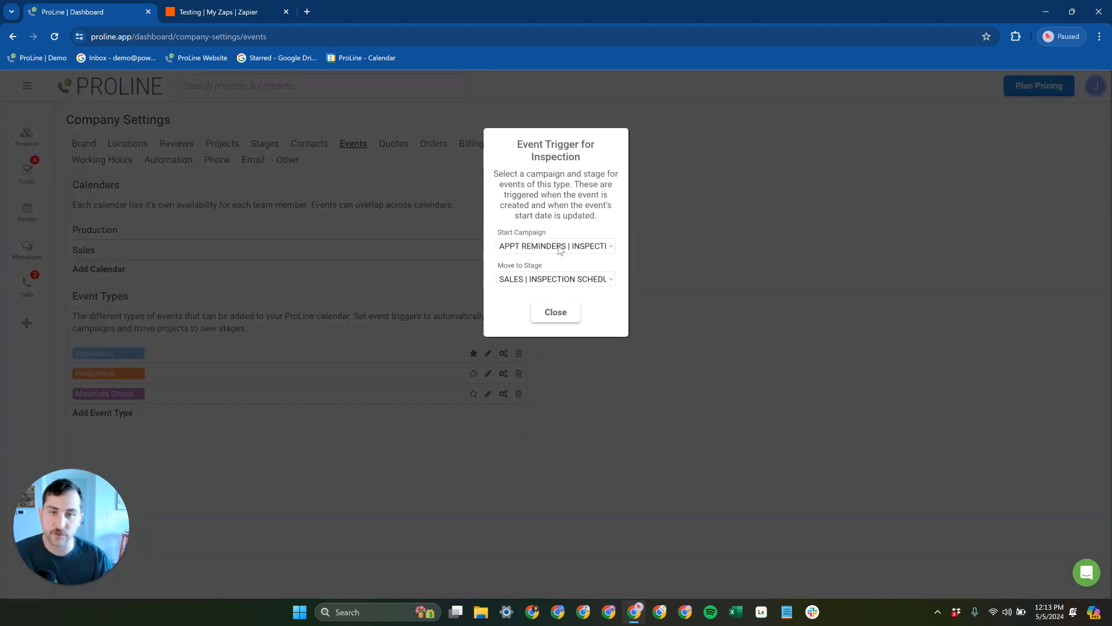
click(557, 312)
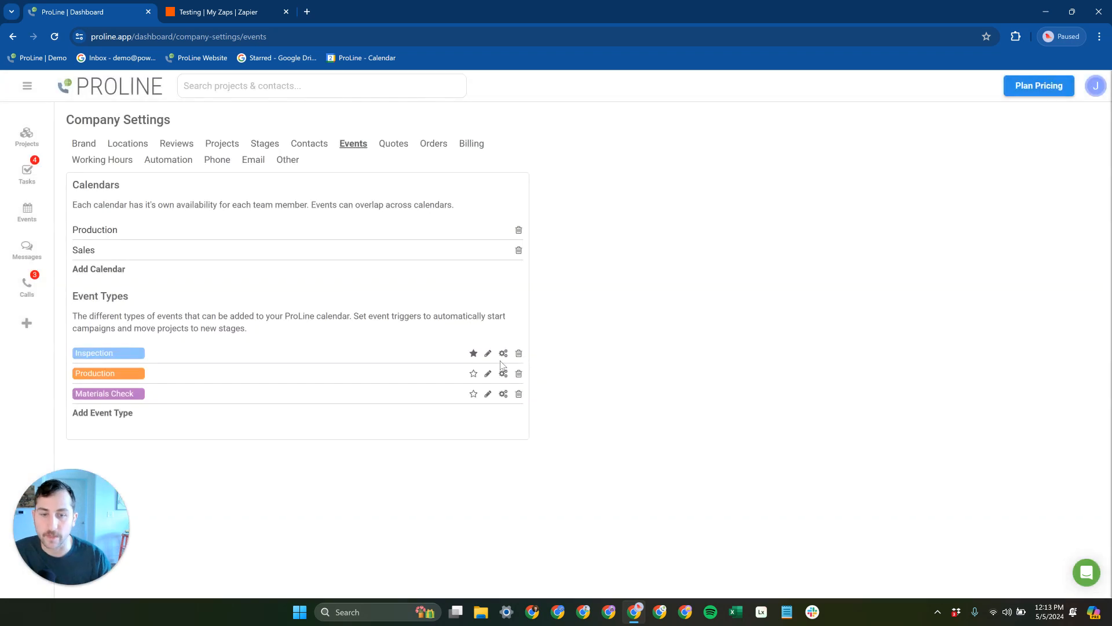
click(502, 353)
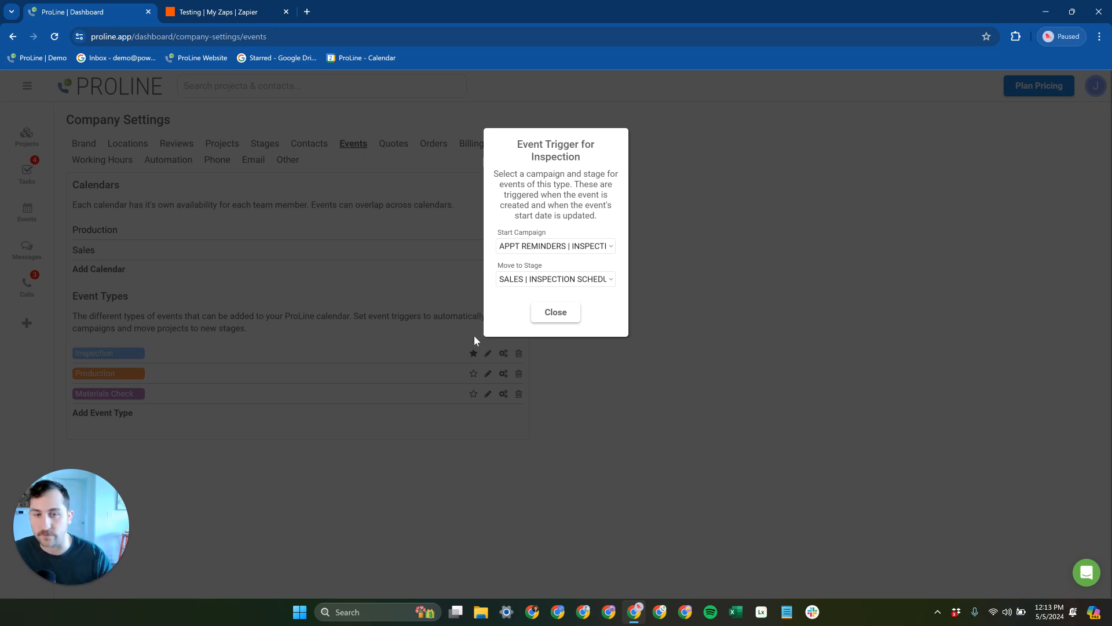
click(556, 308)
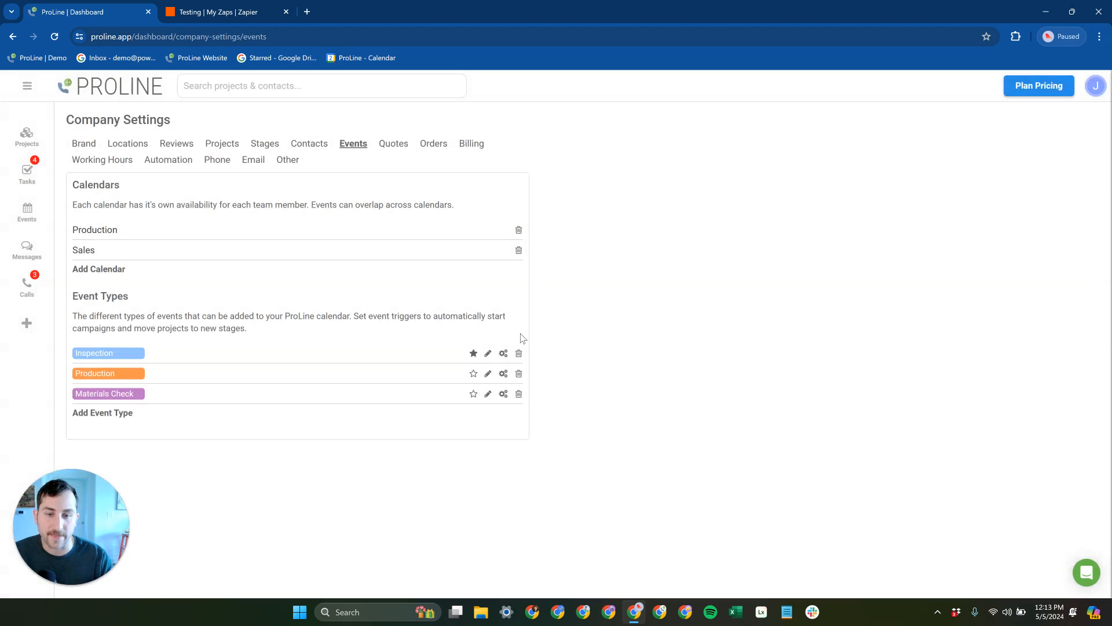
drag(116, 355, 71, 359)
click(176, 361)
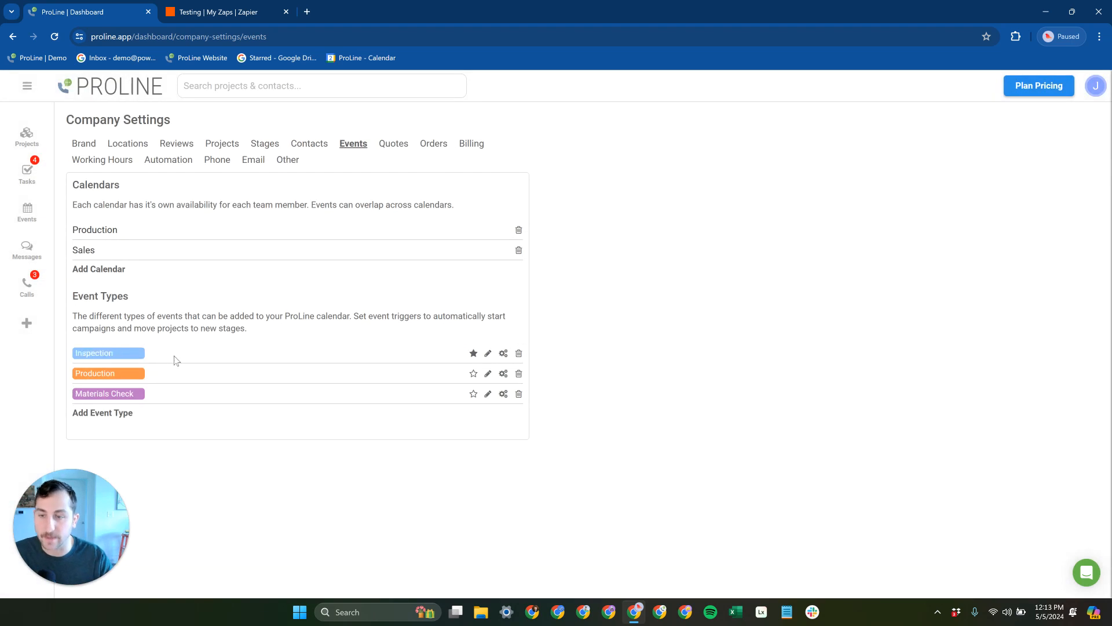
Set the Inspection event trigger to start campaign APPT REMINDERS | INSPECTION REMINDERS and move projects to stage SALES | INSPECTION SCHEDULED.
click(503, 354)
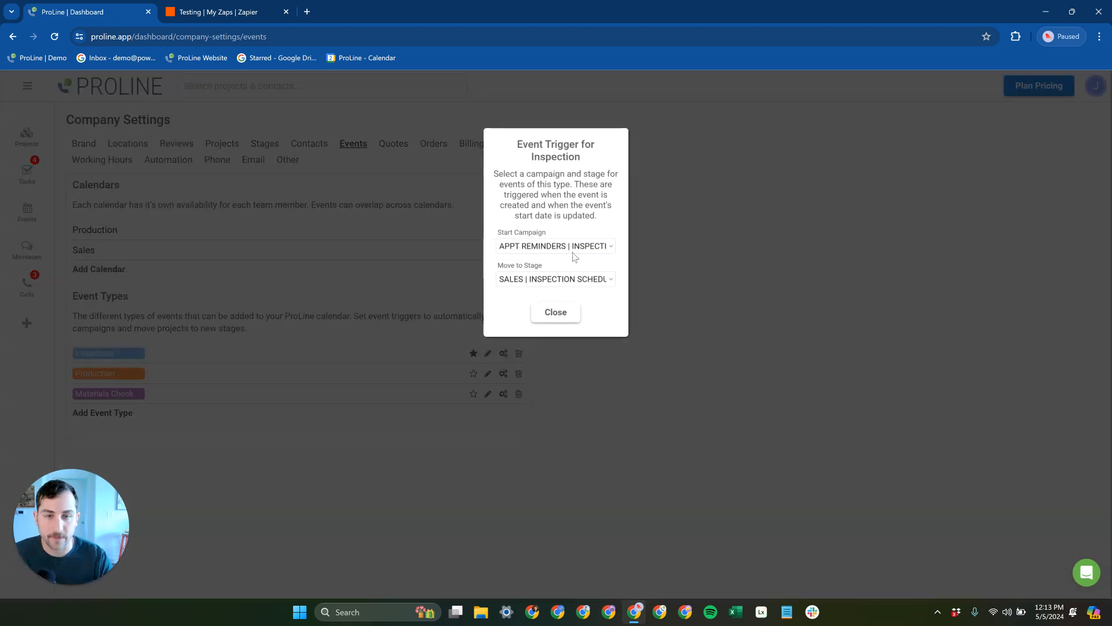
click(525, 251)
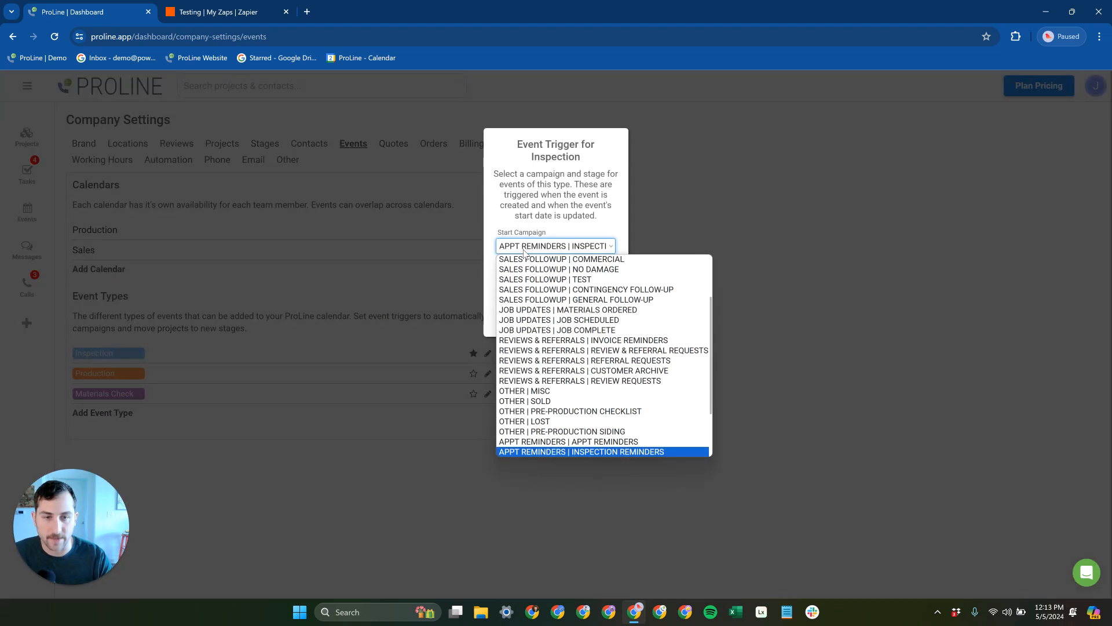
click(614, 451)
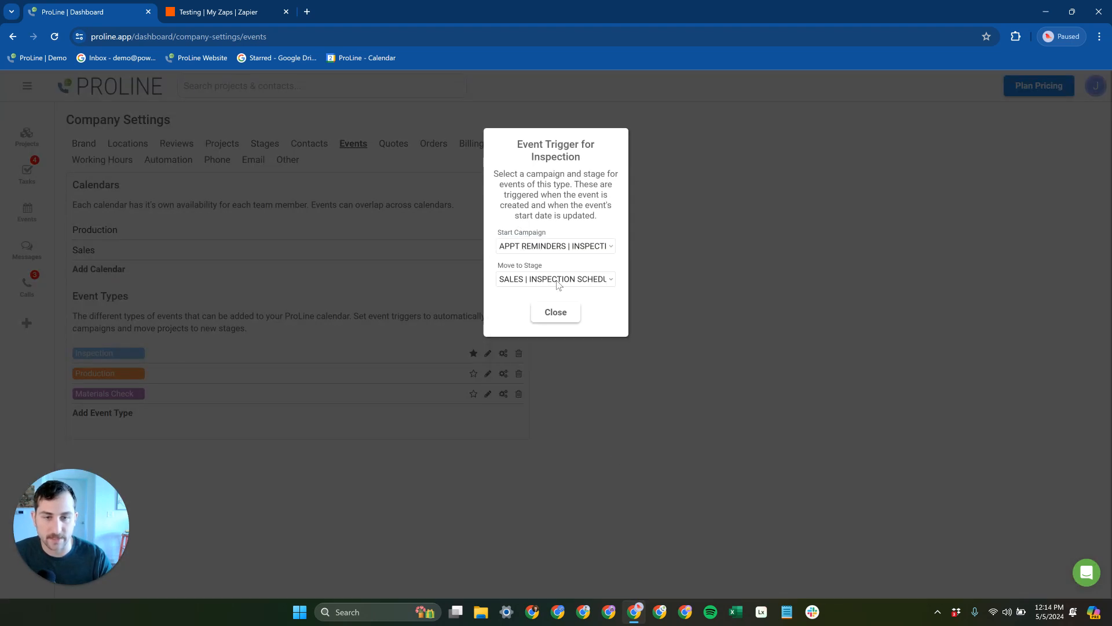
click(580, 279)
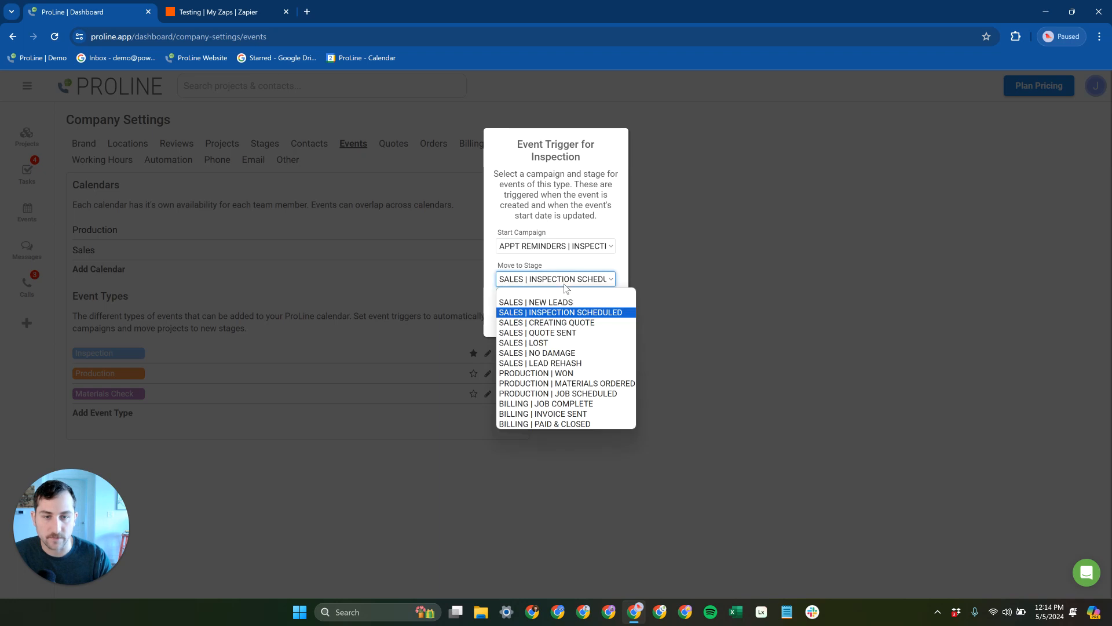
click(591, 314)
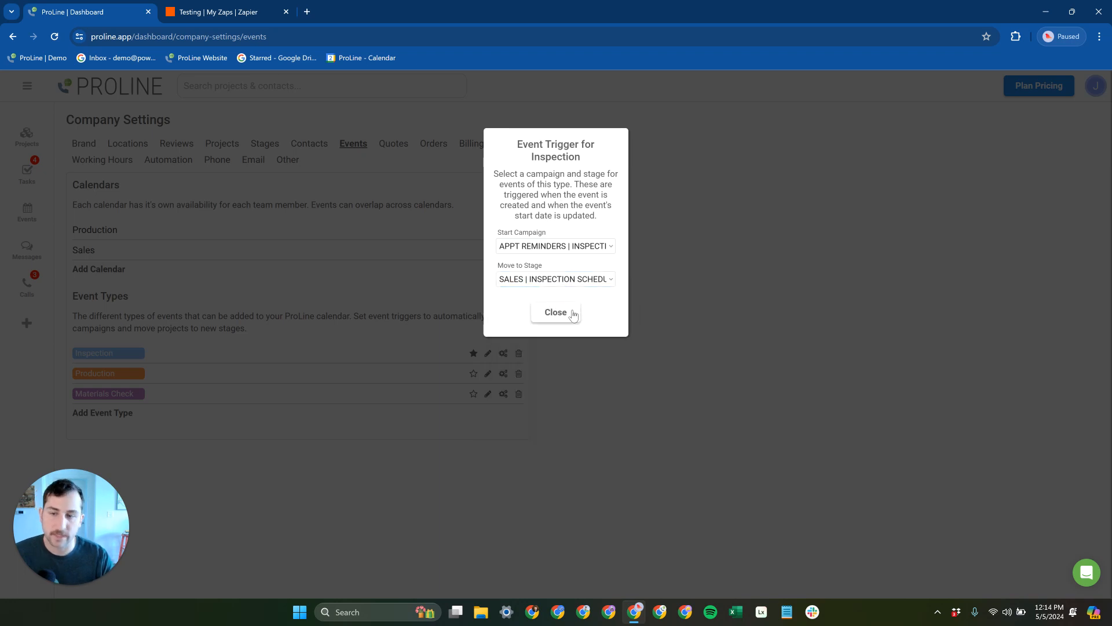
click(573, 314)
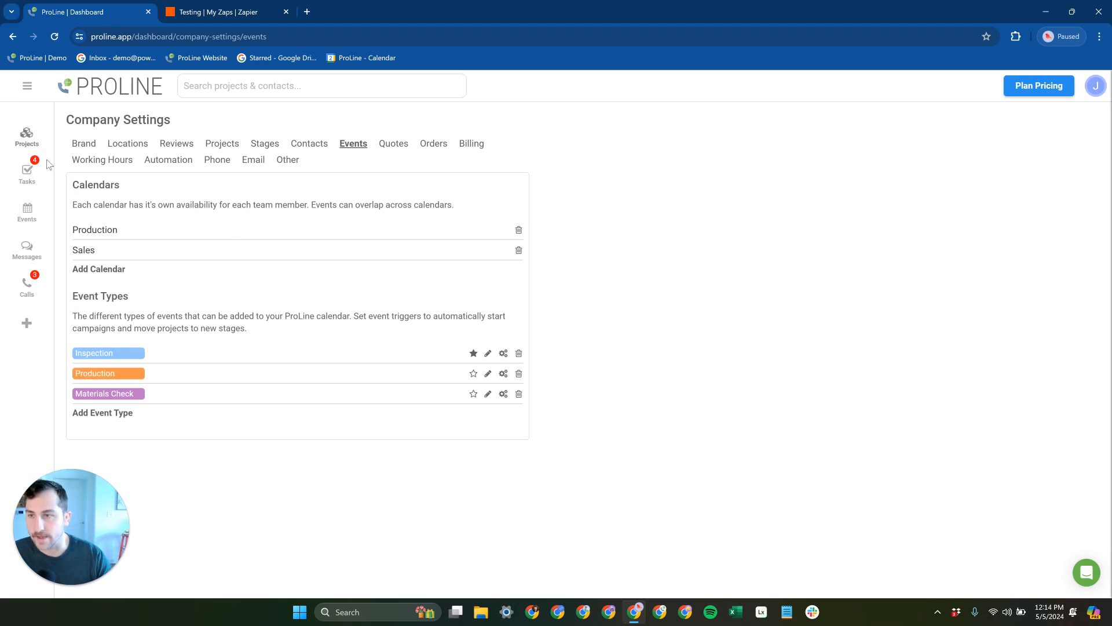
Return to the projects board, switch to Zapier and create a new Zap.
click(27, 135)
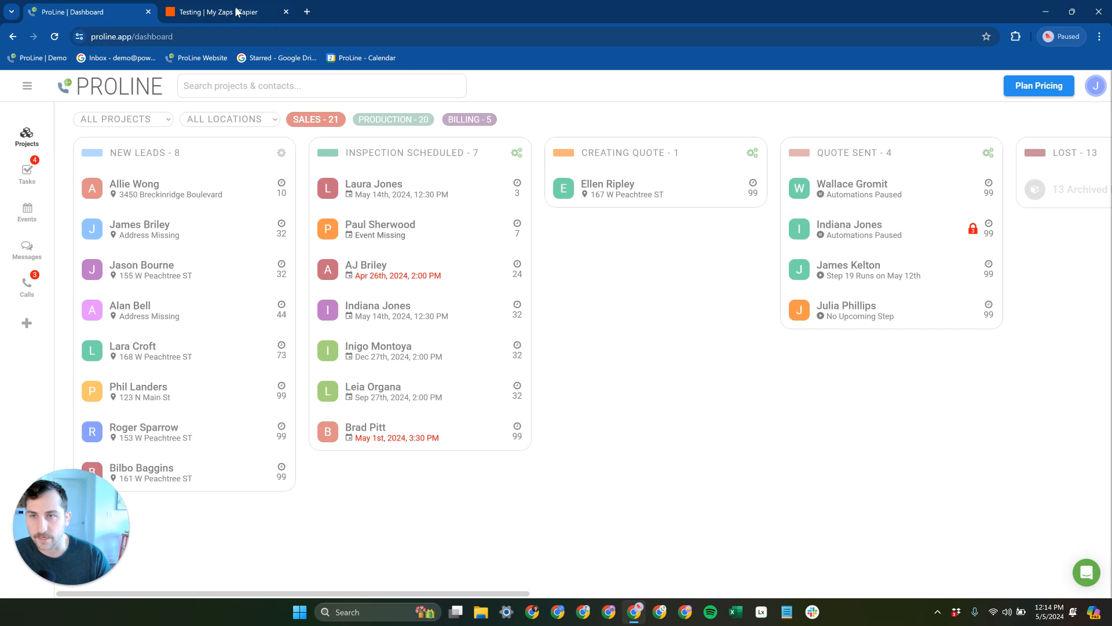
click(239, 12)
click(1036, 205)
click(979, 241)
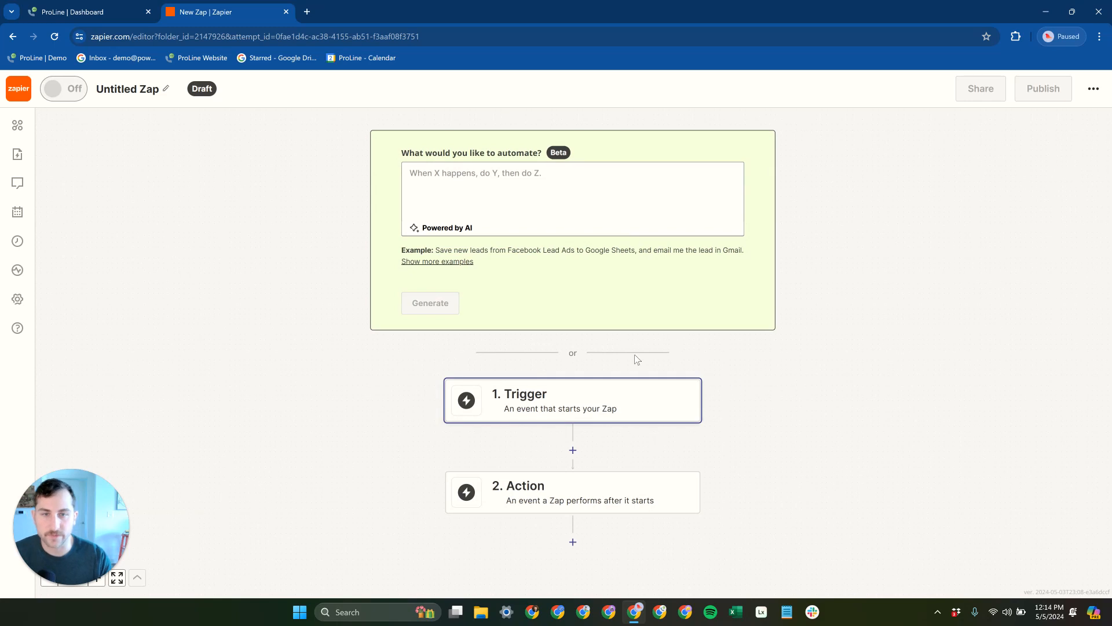
Search the trigger apps for "calend" and choose Calendly as the Zap's trigger app.
click(599, 402)
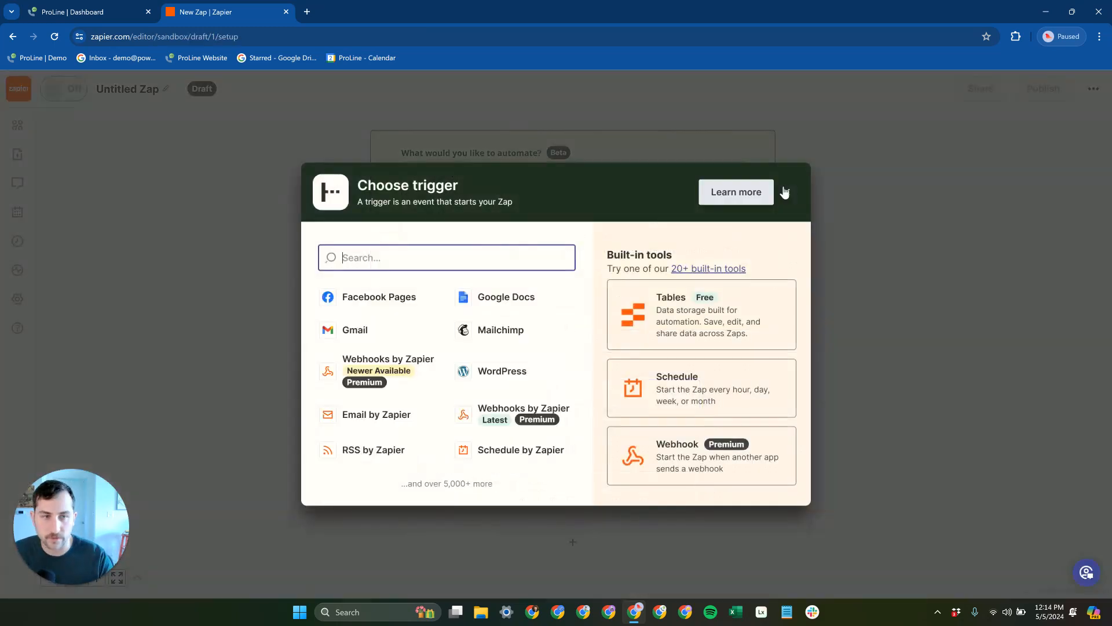
click(787, 192)
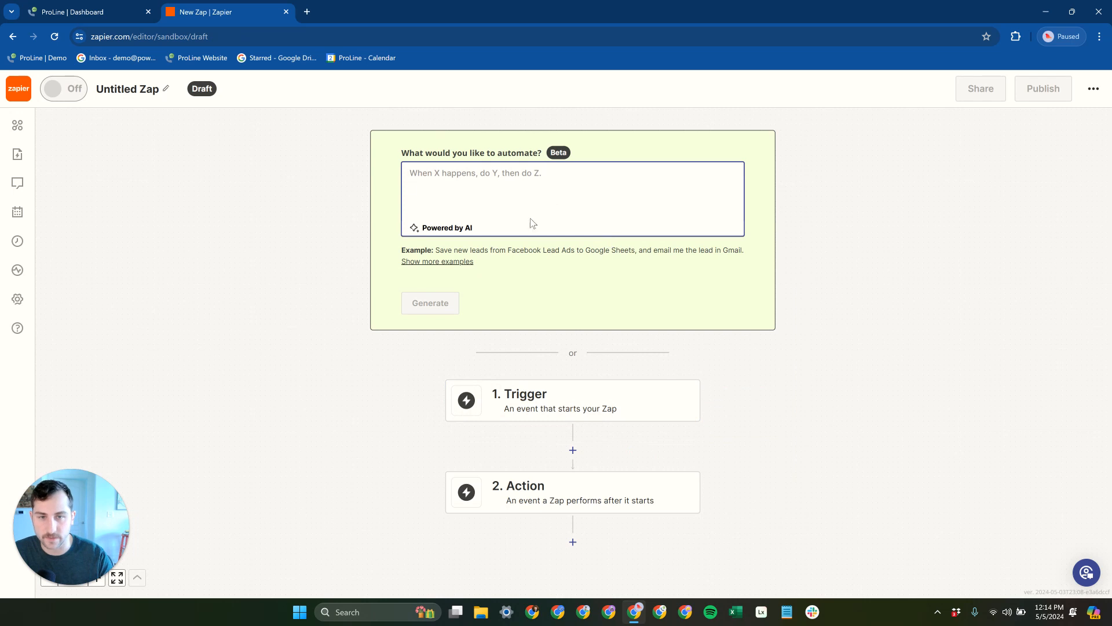
click(524, 400)
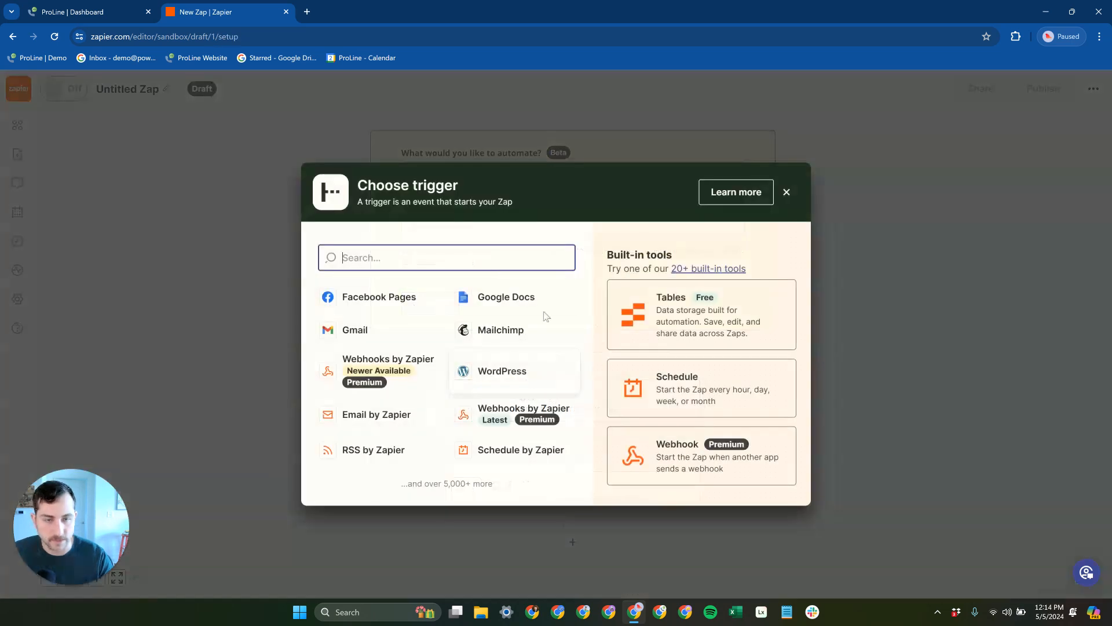
text(calend)
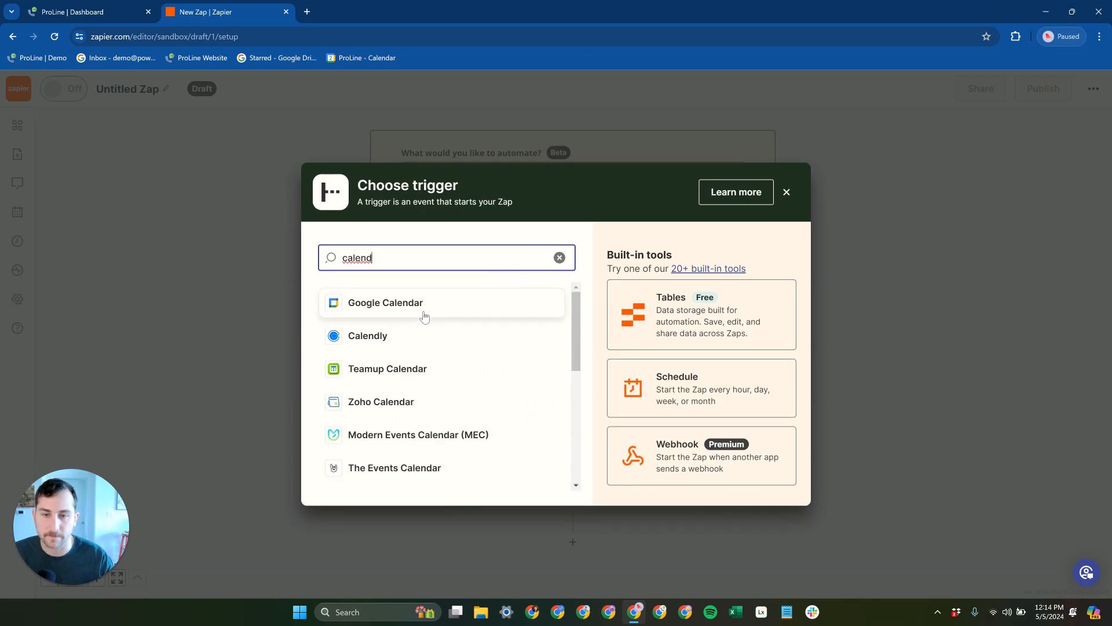
click(422, 335)
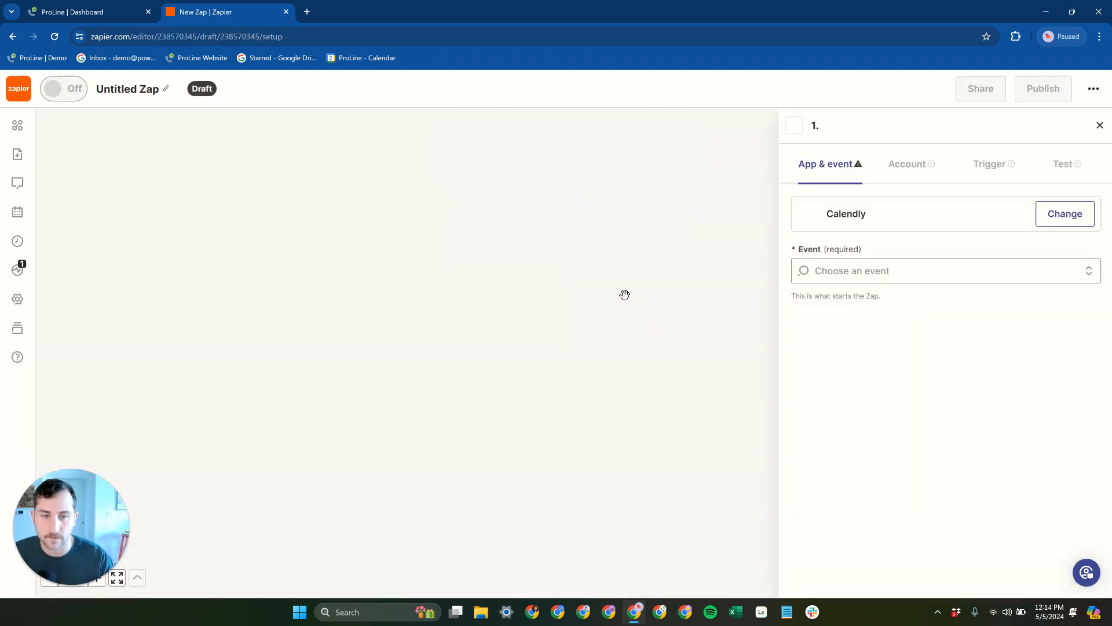
Set the Calendly trigger event to Invitee Created and check the connected account.
click(923, 271)
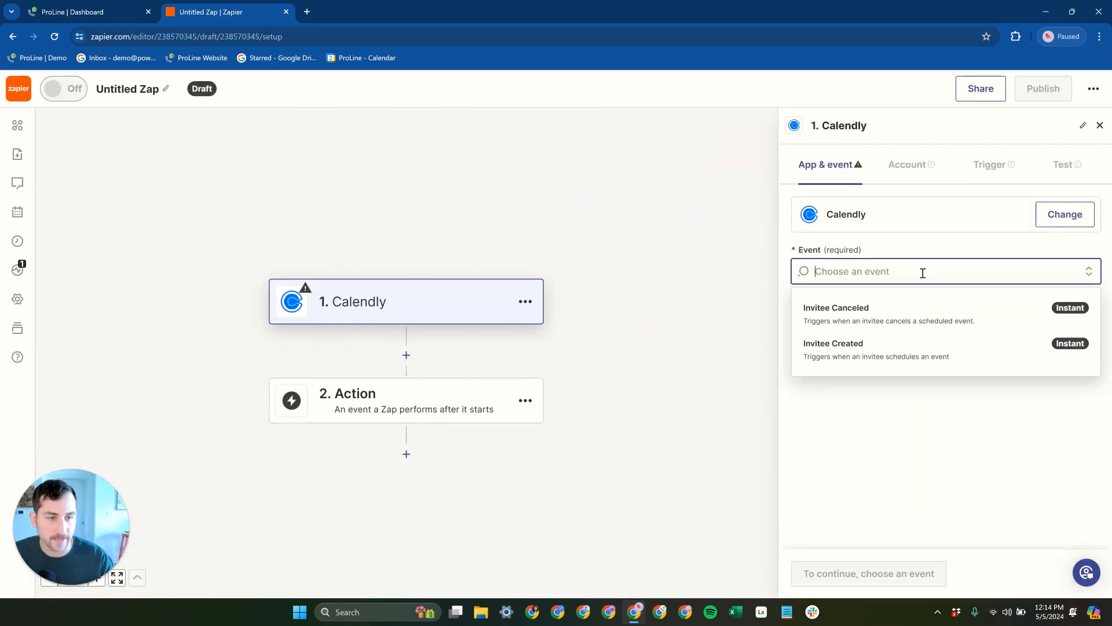
click(904, 354)
click(915, 164)
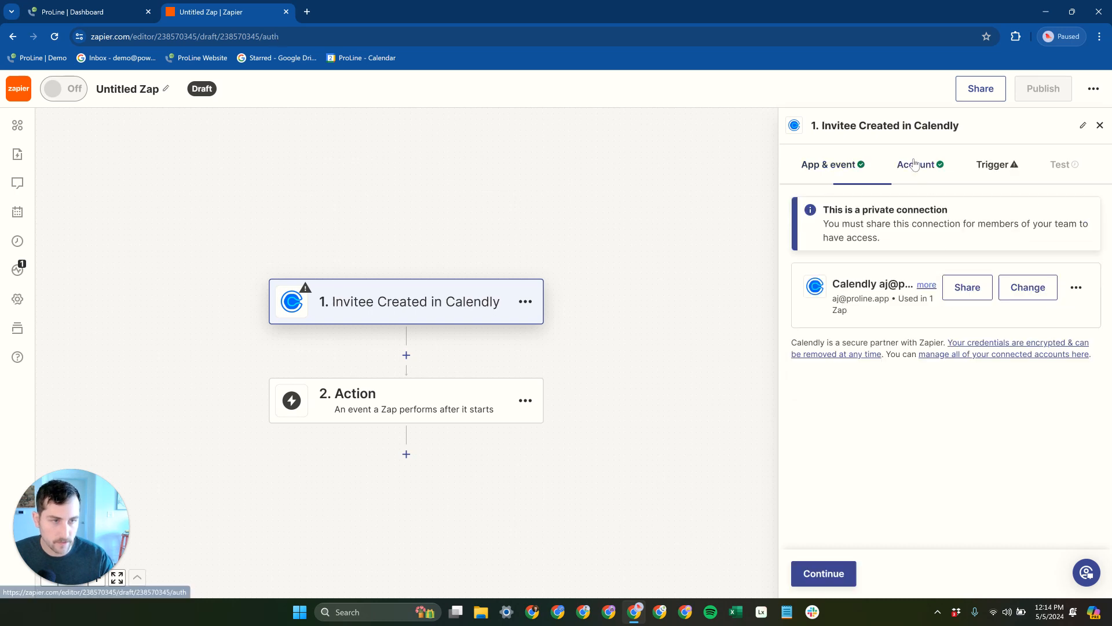
Set the Calendly trigger's webhook subscription scope to Organization and continue to the trigger test.
click(992, 172)
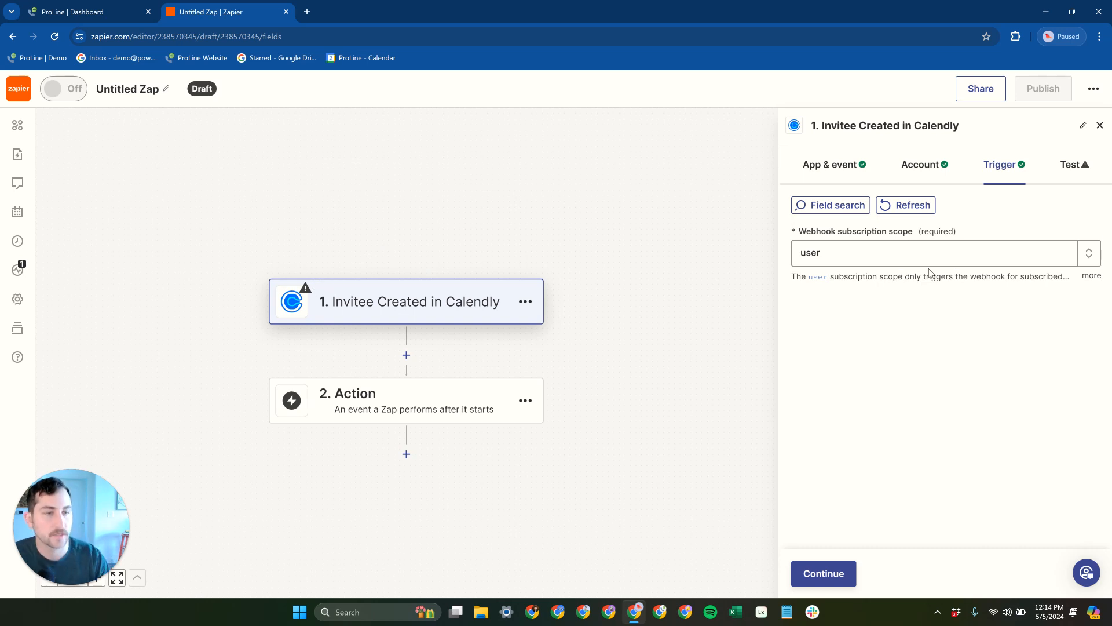
click(870, 253)
click(903, 297)
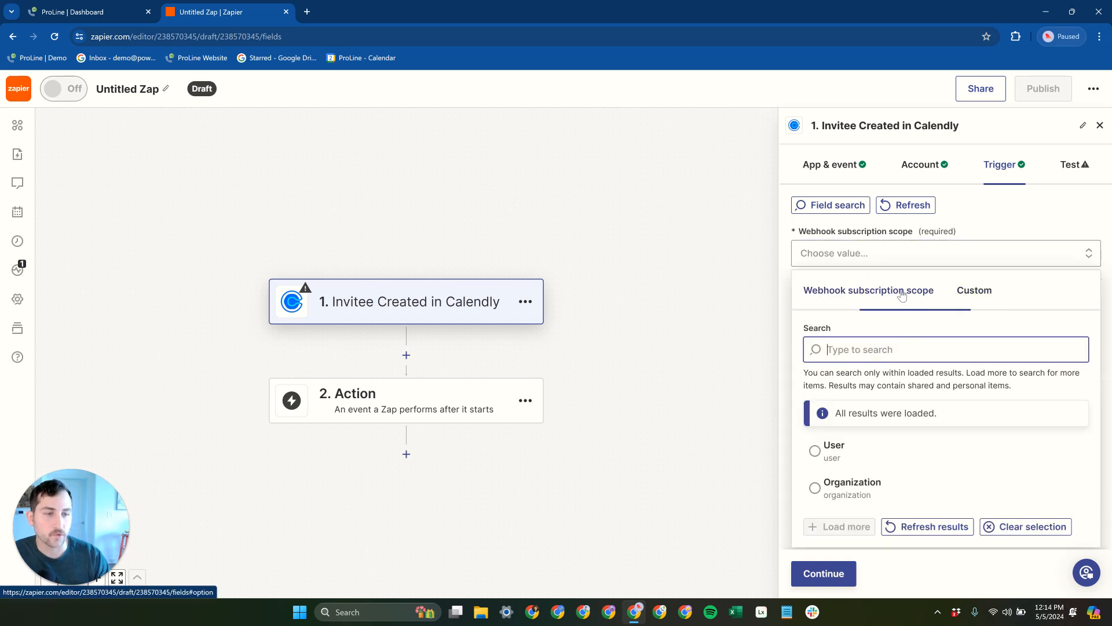
click(870, 489)
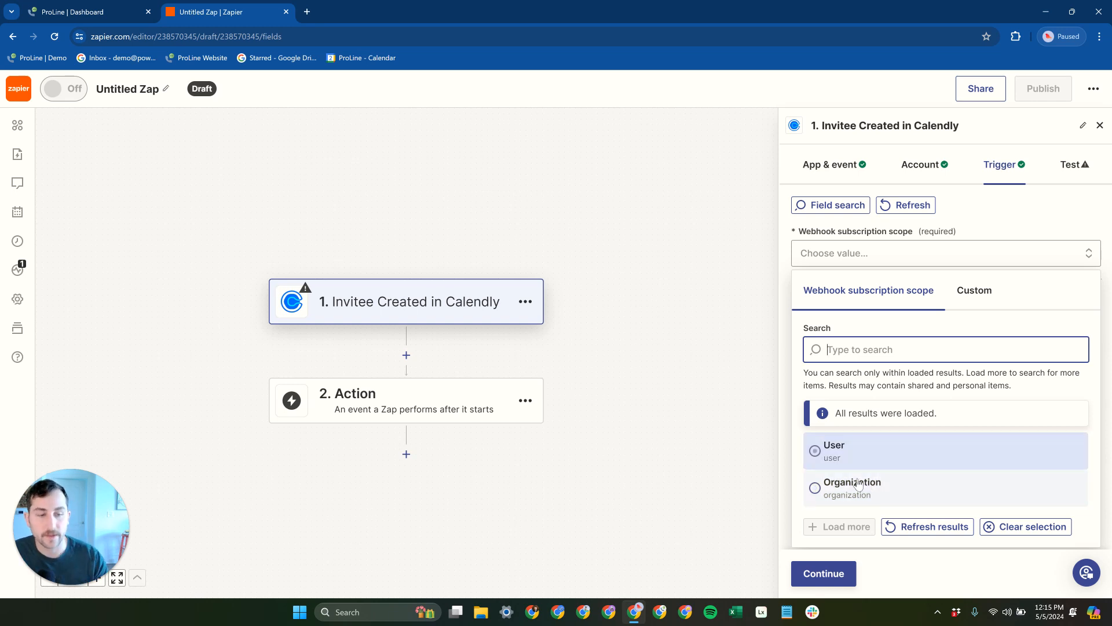
click(868, 488)
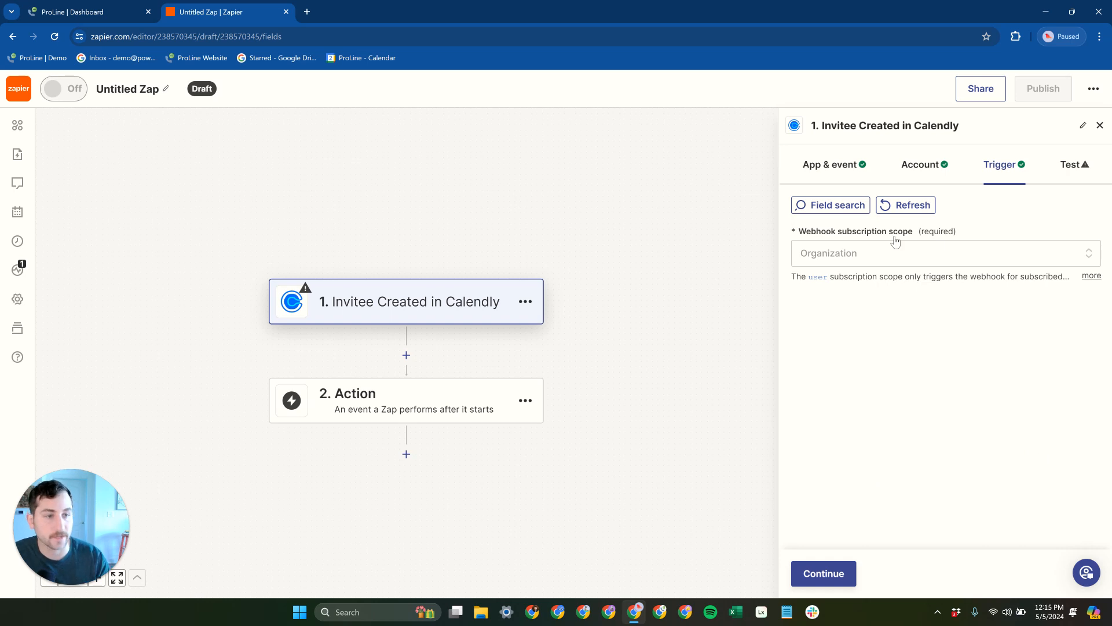
click(844, 582)
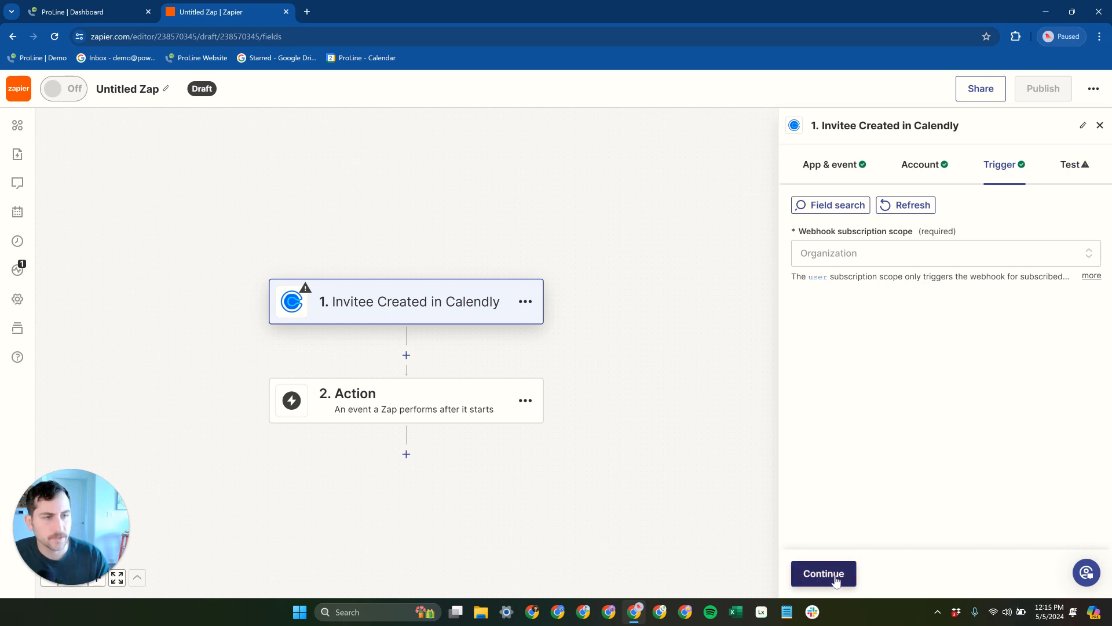
Test the Calendly trigger and review the fields of the Invitee A sample record.
click(947, 374)
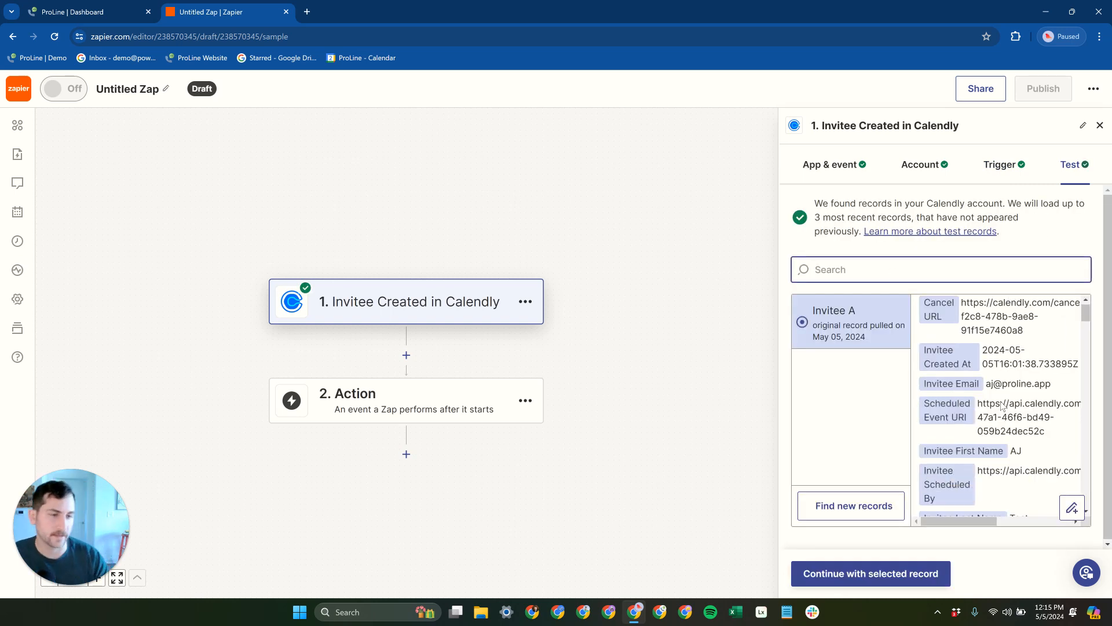
scroll(1087, 324, down, 1)
scroll(1092, 337, down, 3)
scroll(985, 353, up, 4)
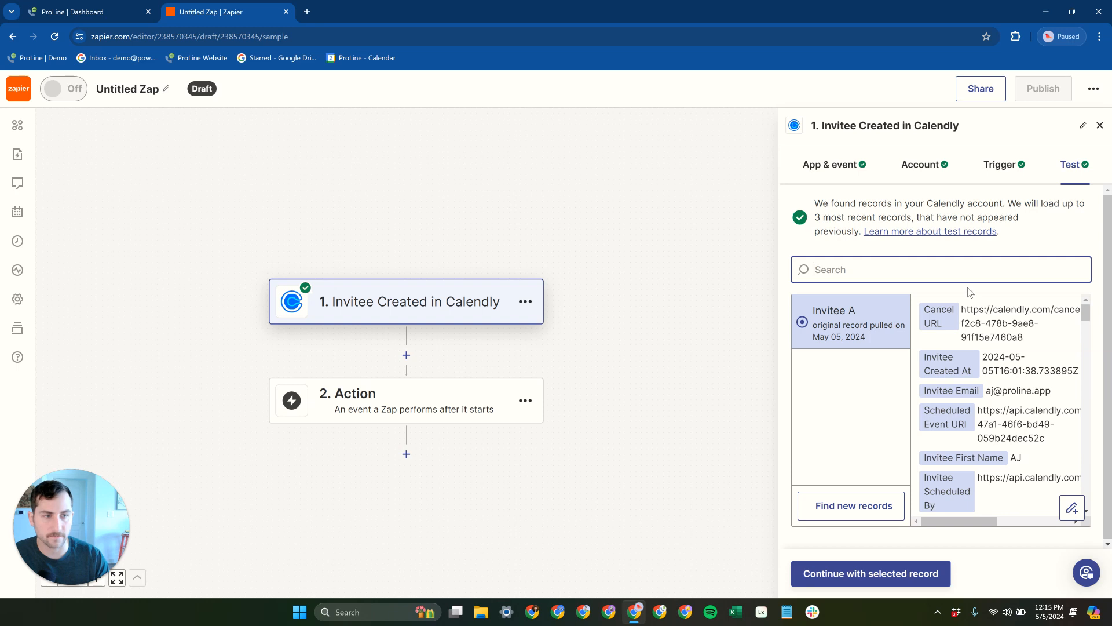
Insert a Filter step between the Calendly trigger and the action.
click(406, 358)
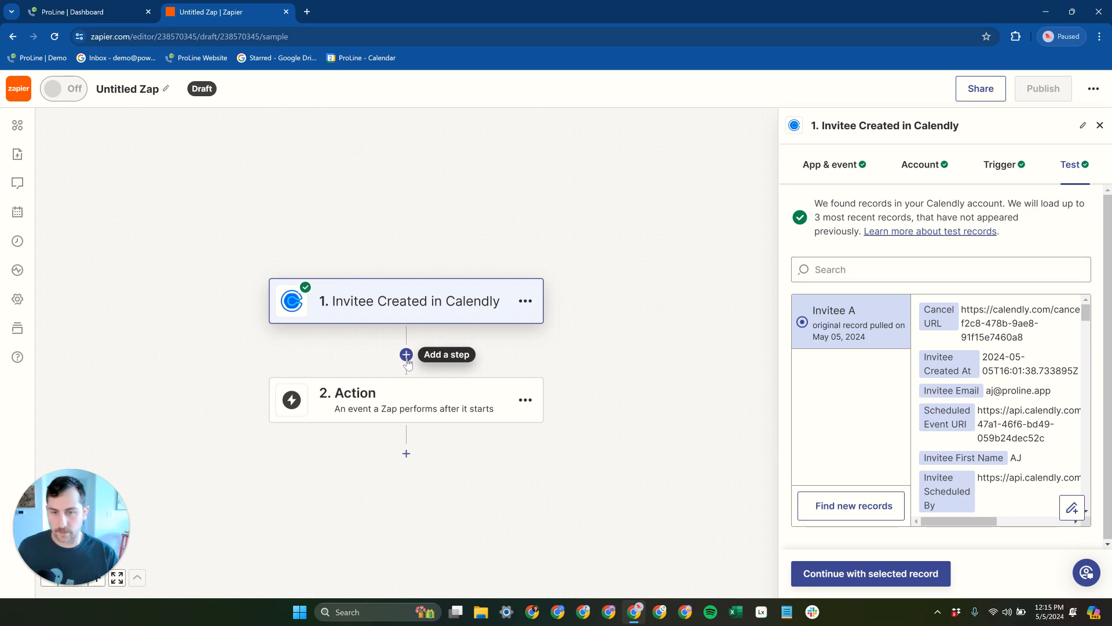
click(407, 355)
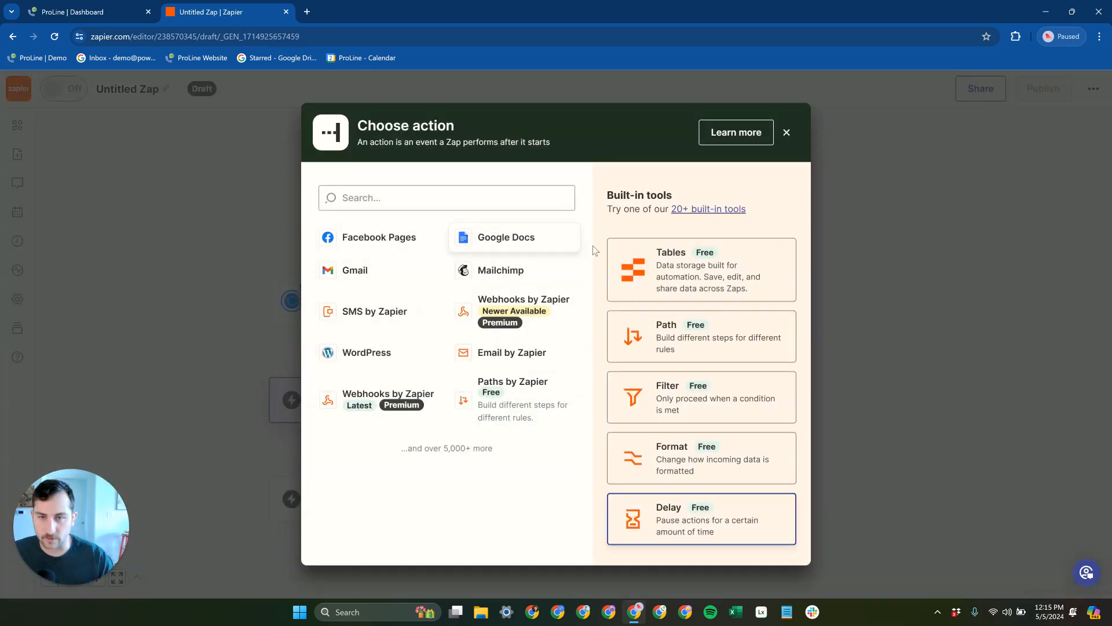
click(698, 387)
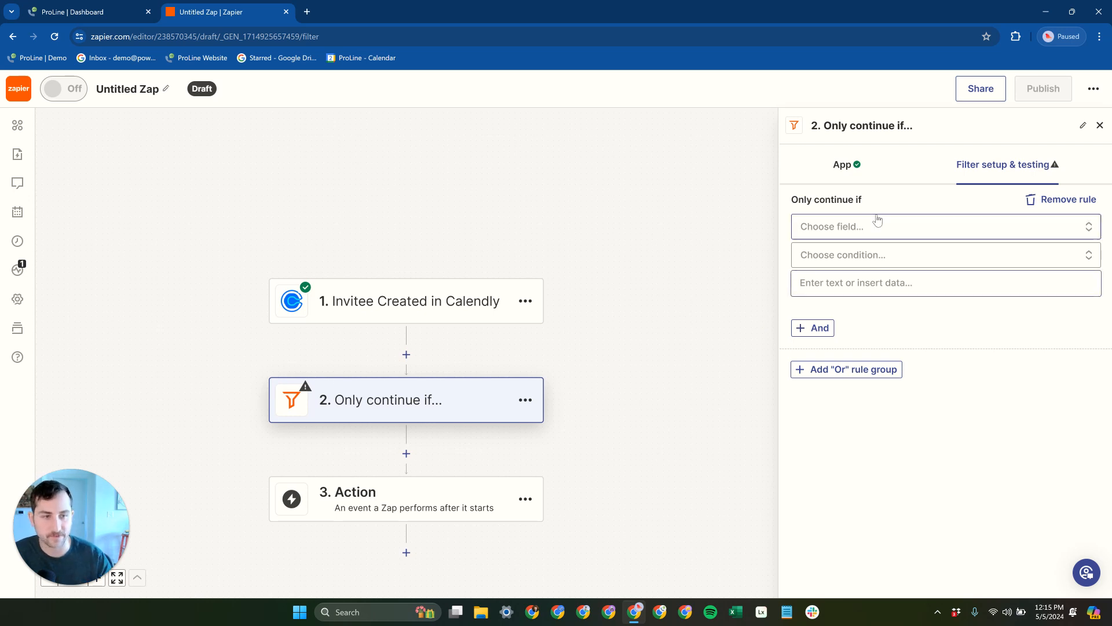
Set the filter rule to continue only if Calendly's Event Type Name (Text) Contains "Inspection".
click(892, 227)
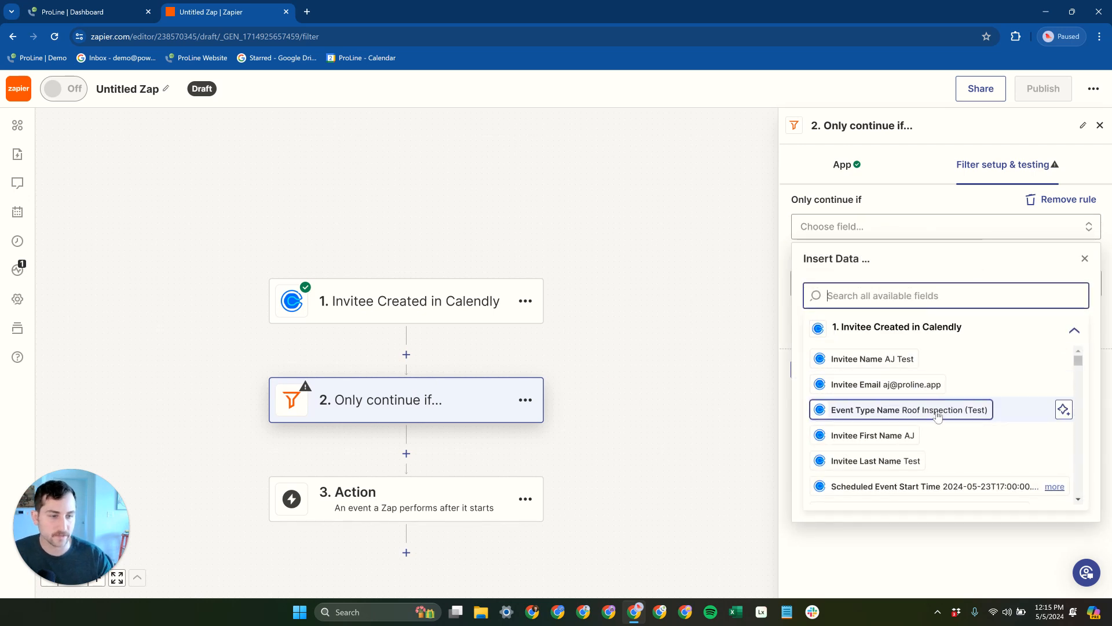
click(863, 410)
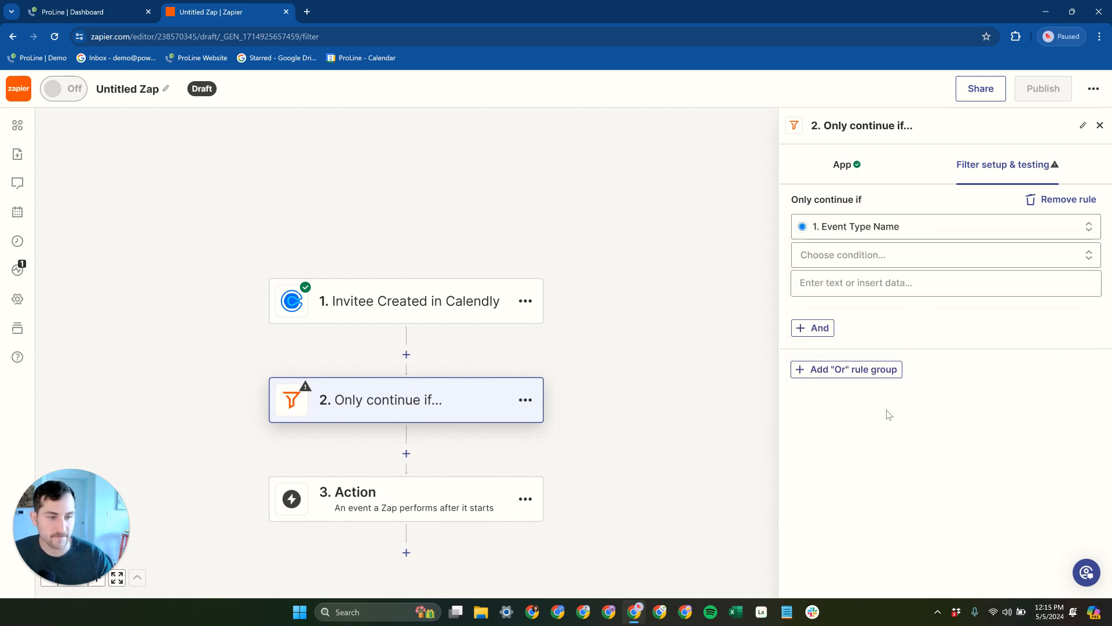
click(908, 260)
click(907, 297)
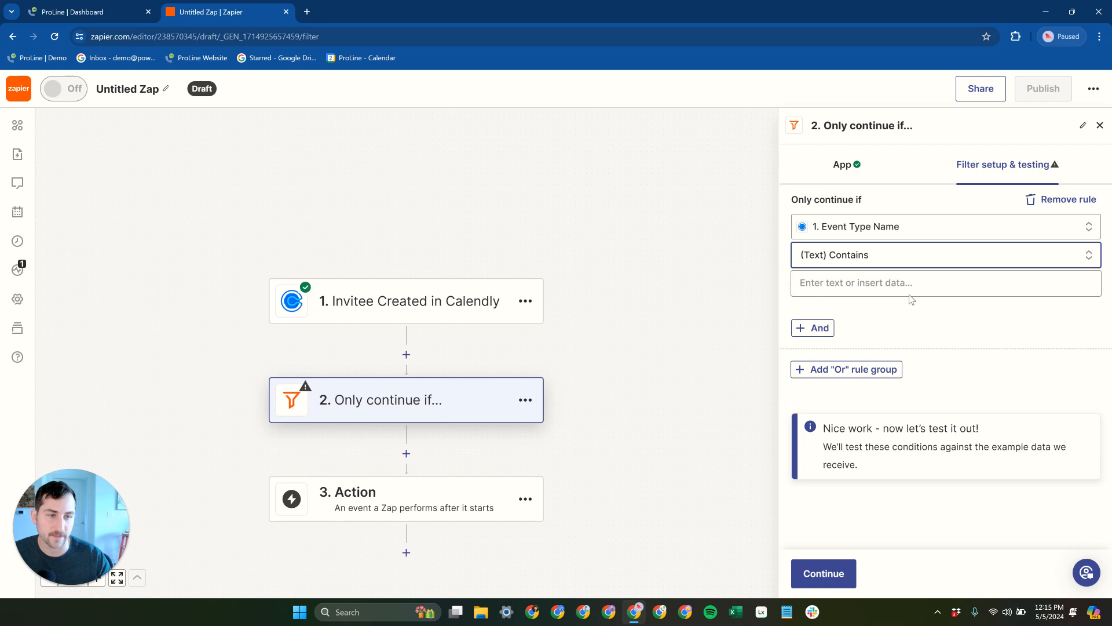
click(913, 283)
click(865, 216)
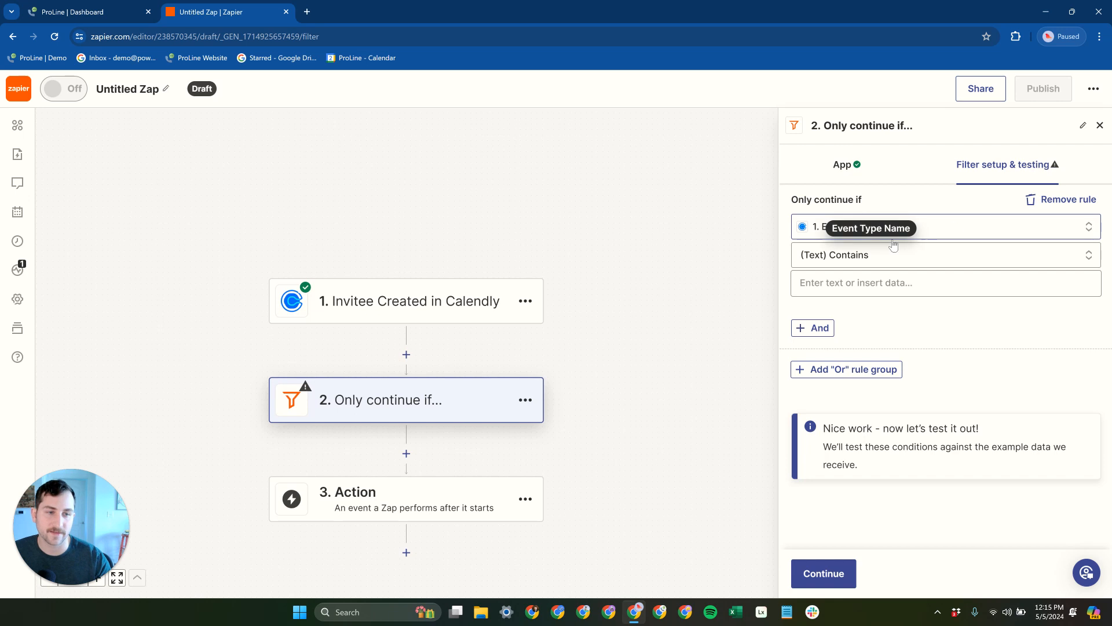
click(830, 283)
text(Inspection)
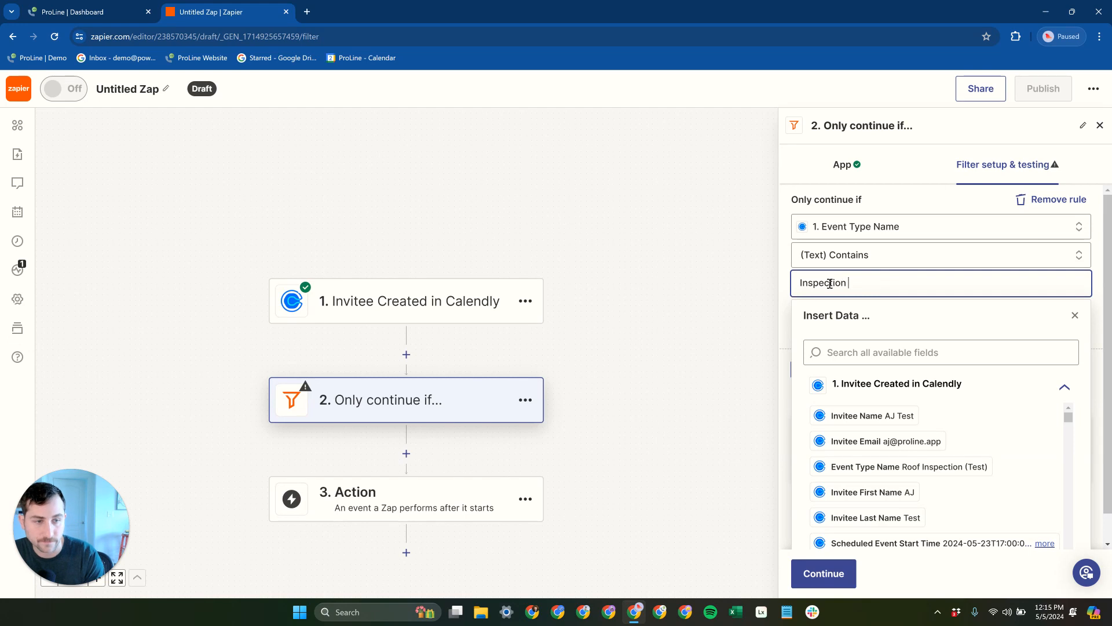
Widen the filter's setup pane and test the rule against the sample Calendly record.
click(779, 243)
drag(779, 243, 682, 242)
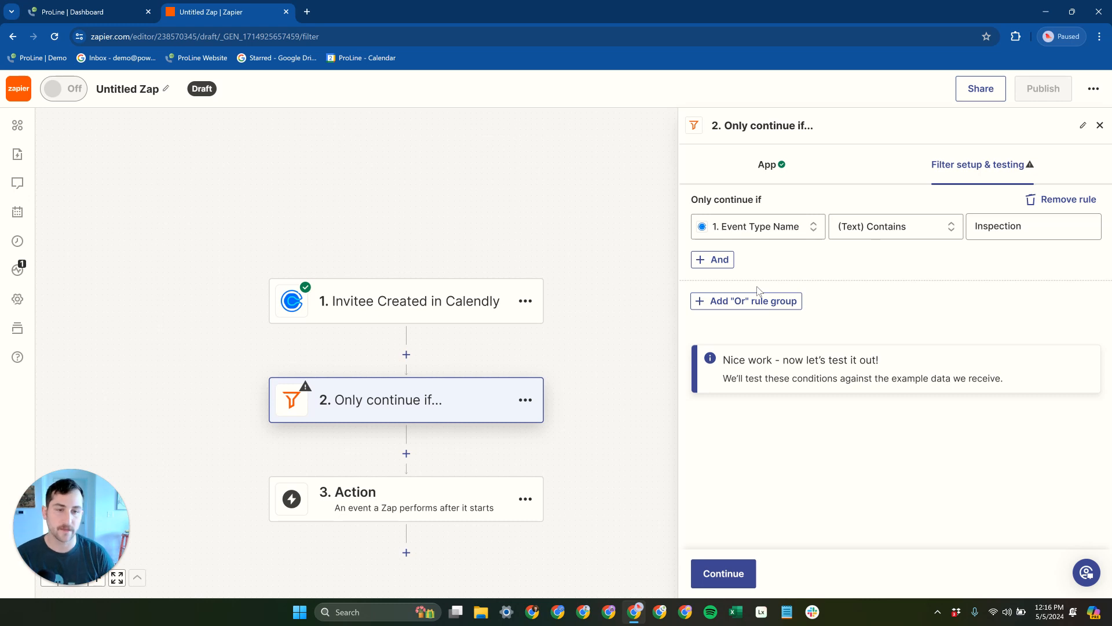
click(724, 573)
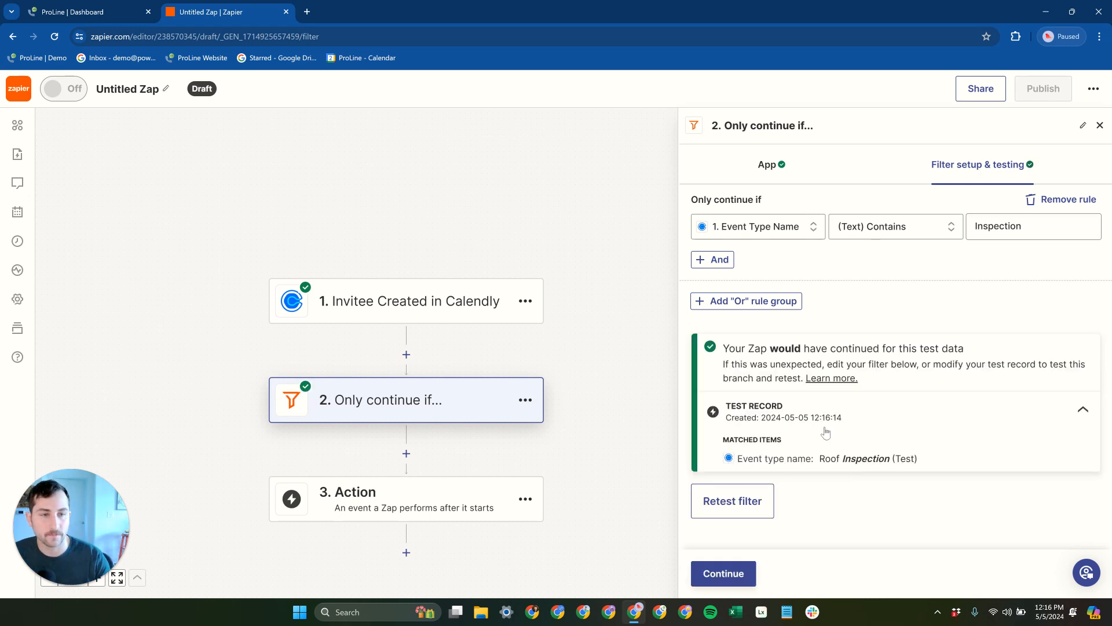
Continue past the filter and choose ProLine as the app for the third step's action.
click(724, 573)
click(787, 132)
click(512, 495)
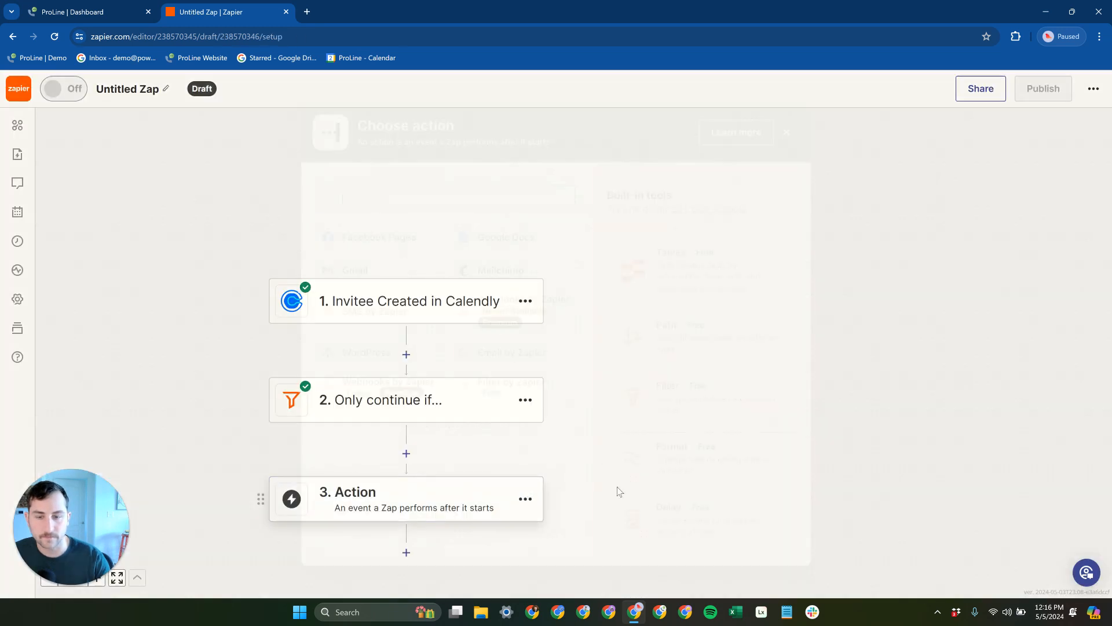
text(calend)
drag(406, 199, 326, 203)
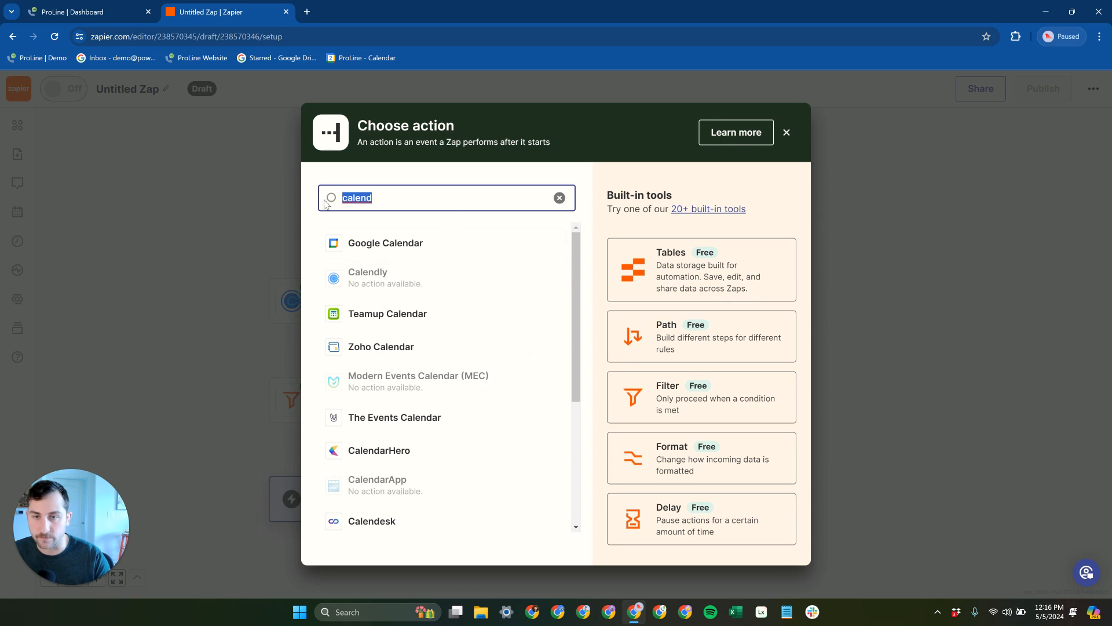
text(pro)
click(418, 287)
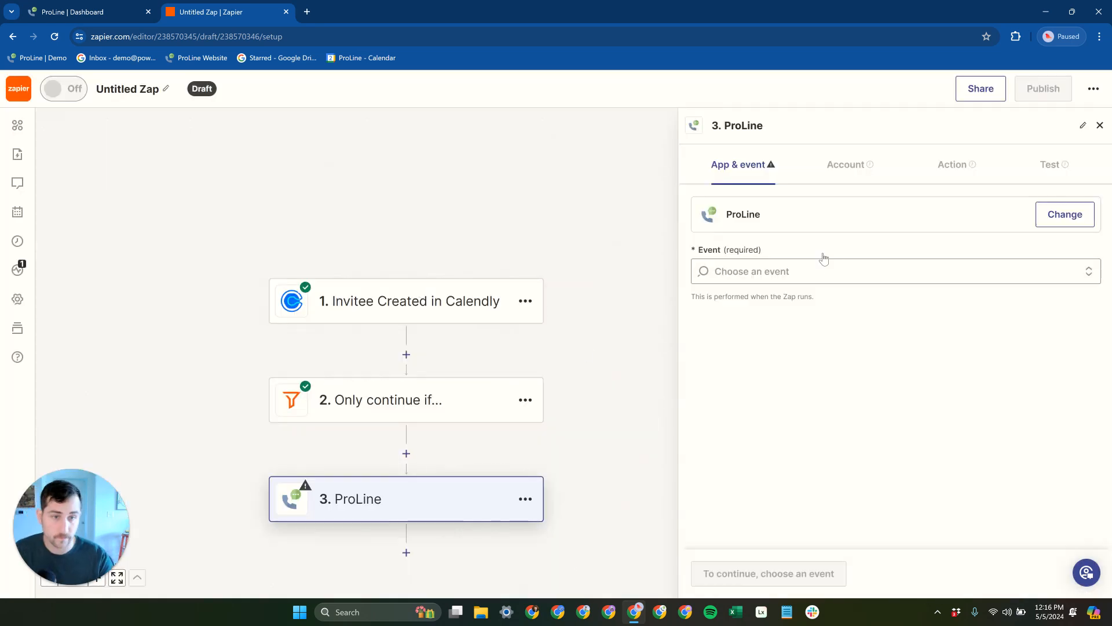
Review the available ProLine action events, select Create or Update Project, and continue to the account selection.
click(834, 272)
scroll(823, 334, down, 3)
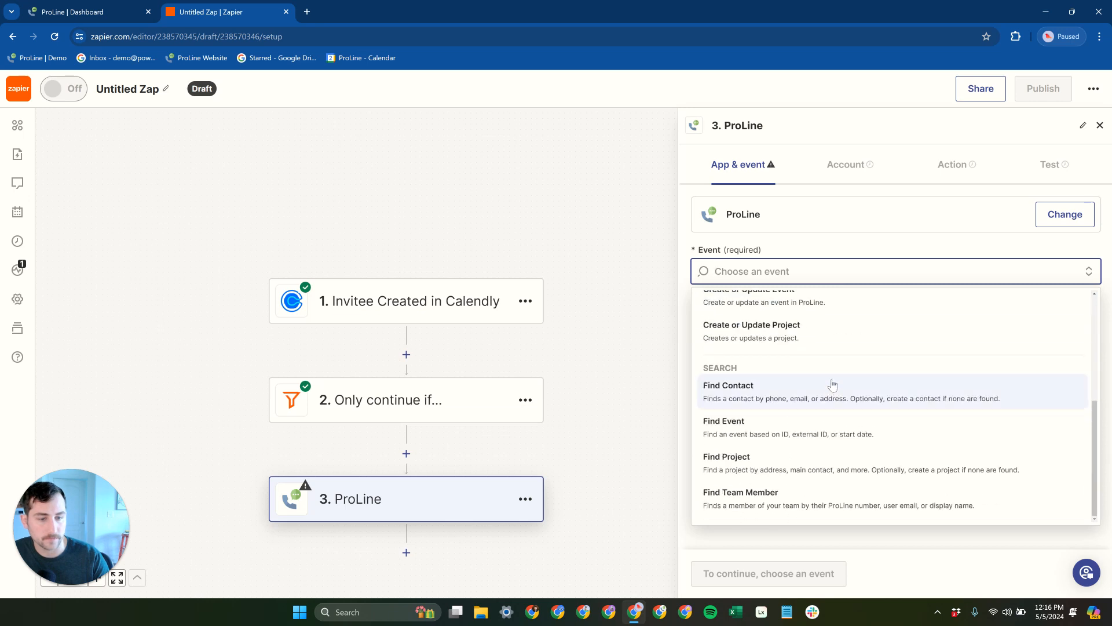
scroll(821, 350, up, 3)
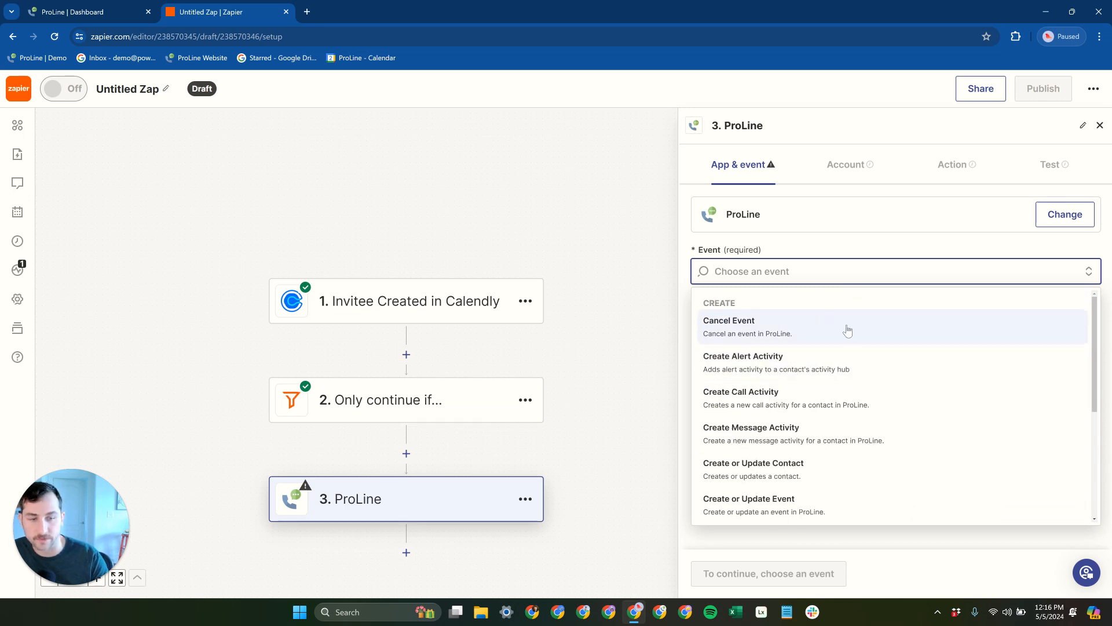
scroll(795, 326, down, 1)
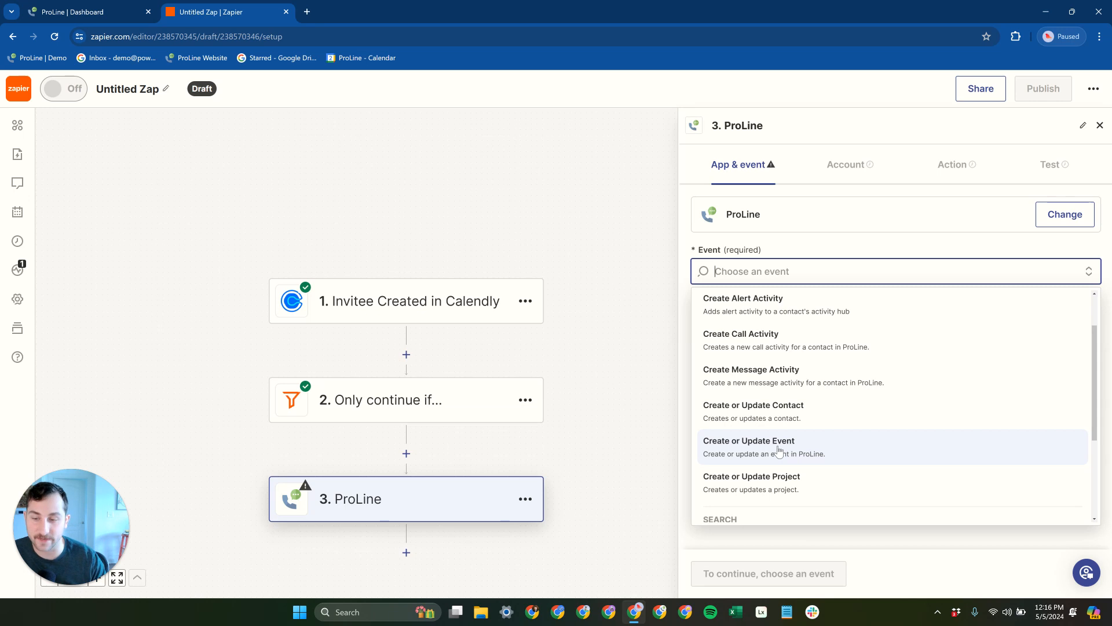
scroll(814, 377, up, 1)
scroll(814, 377, down, 4)
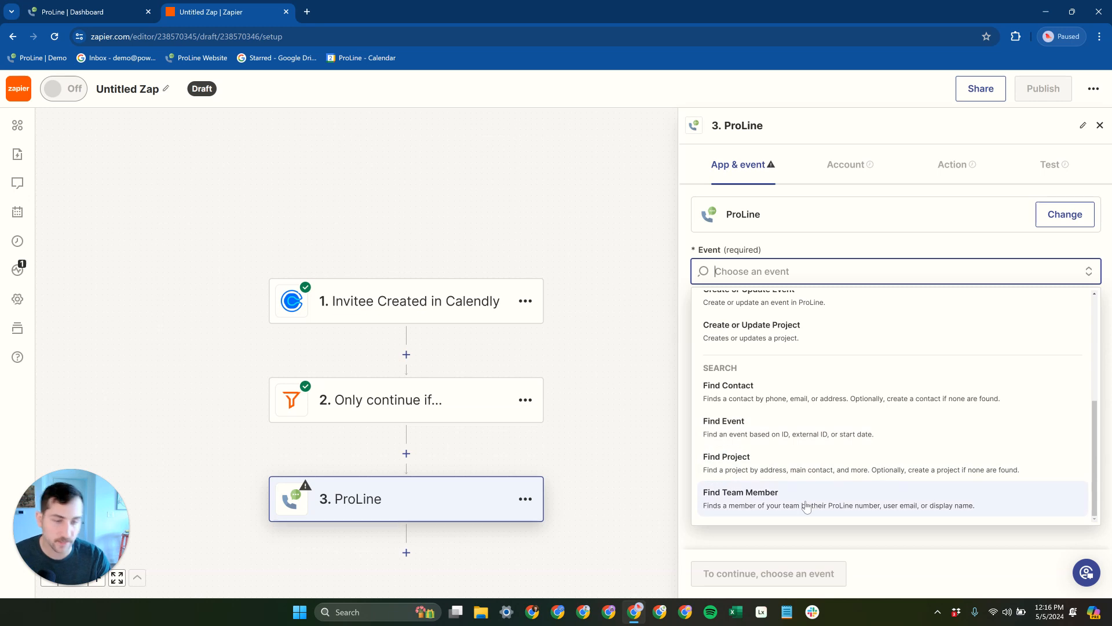
scroll(791, 440, up, 1)
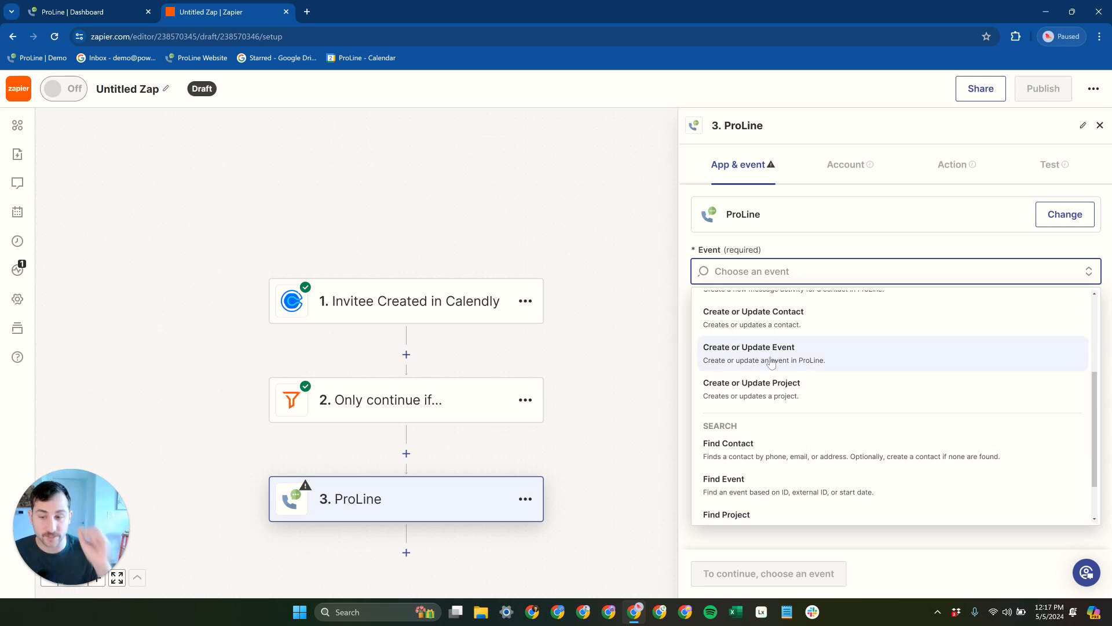
click(773, 391)
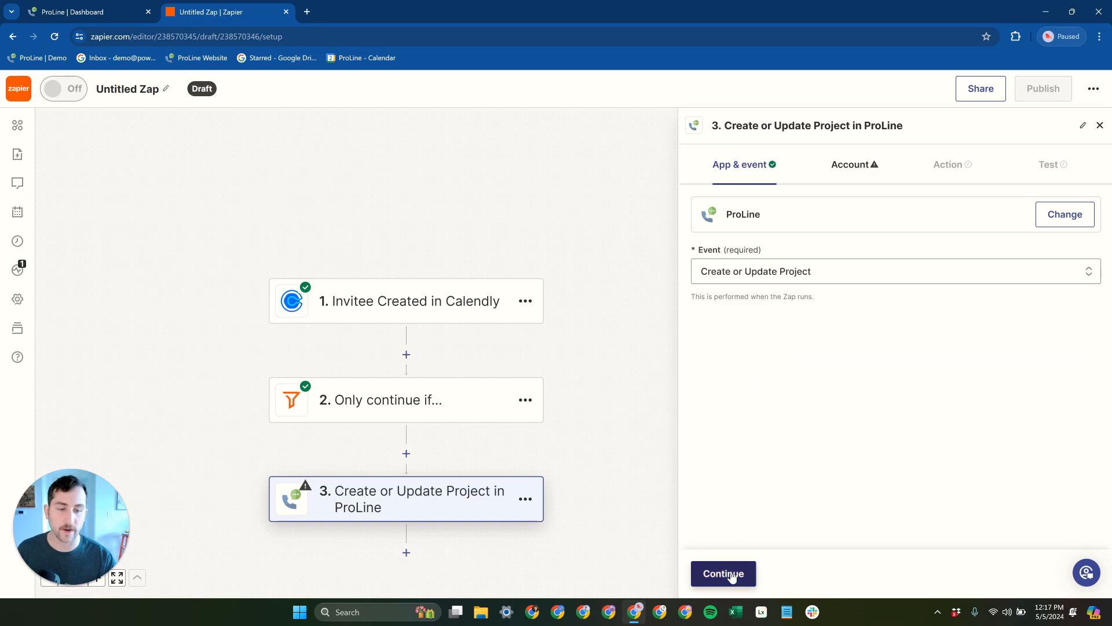
click(731, 575)
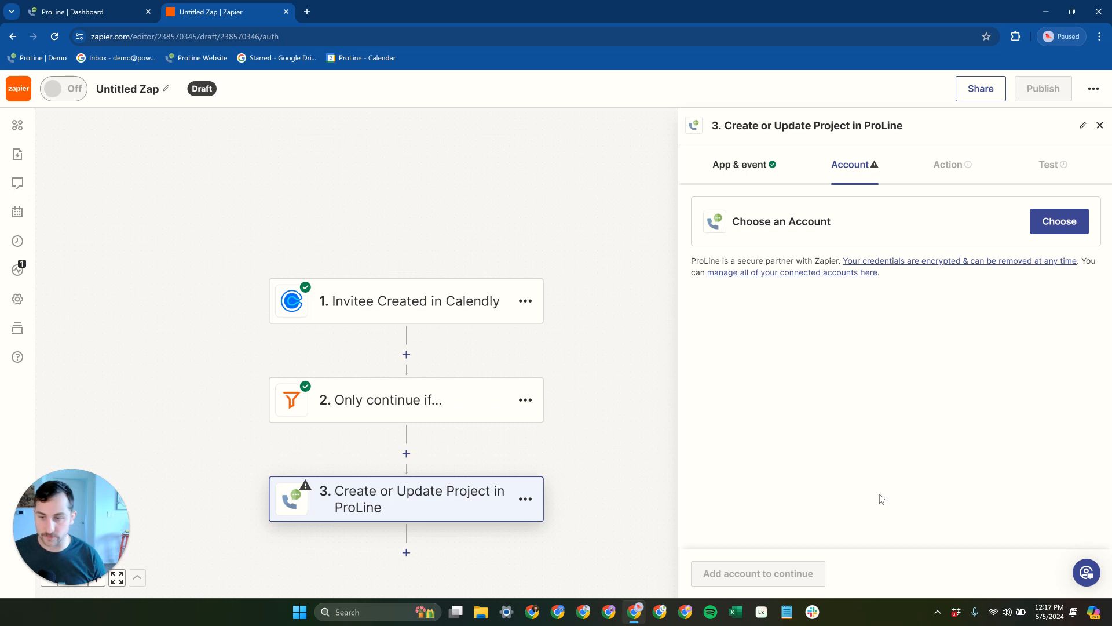
Select the ProLine Power Roofing #4 account for the project action and continue to its action fields.
scroll(571, 529, down, 1)
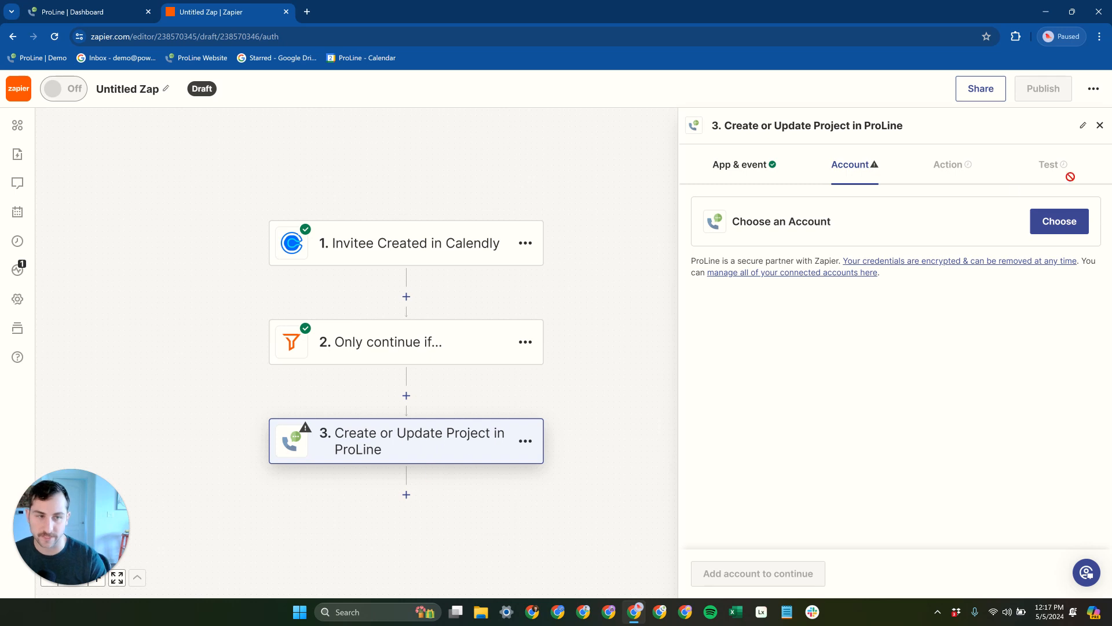
click(1058, 222)
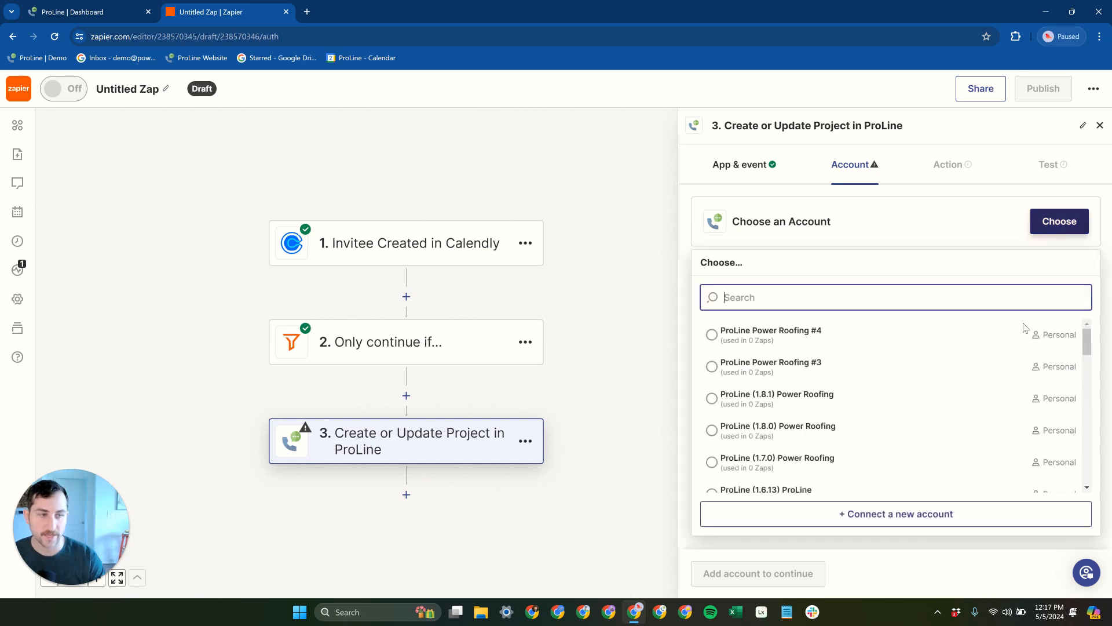
click(624, 255)
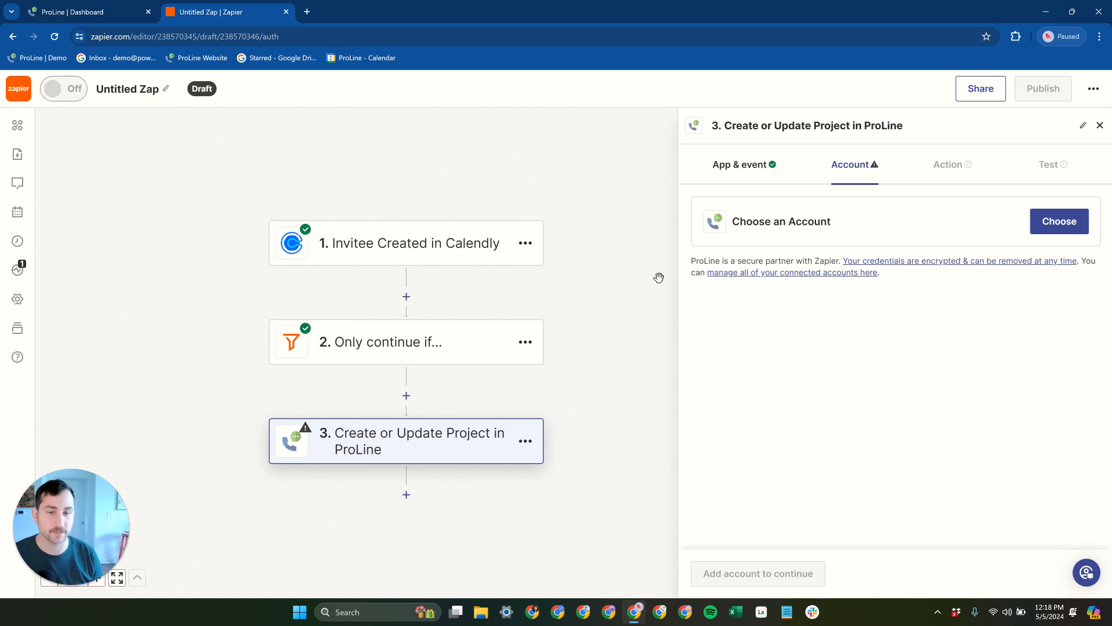
click(1060, 222)
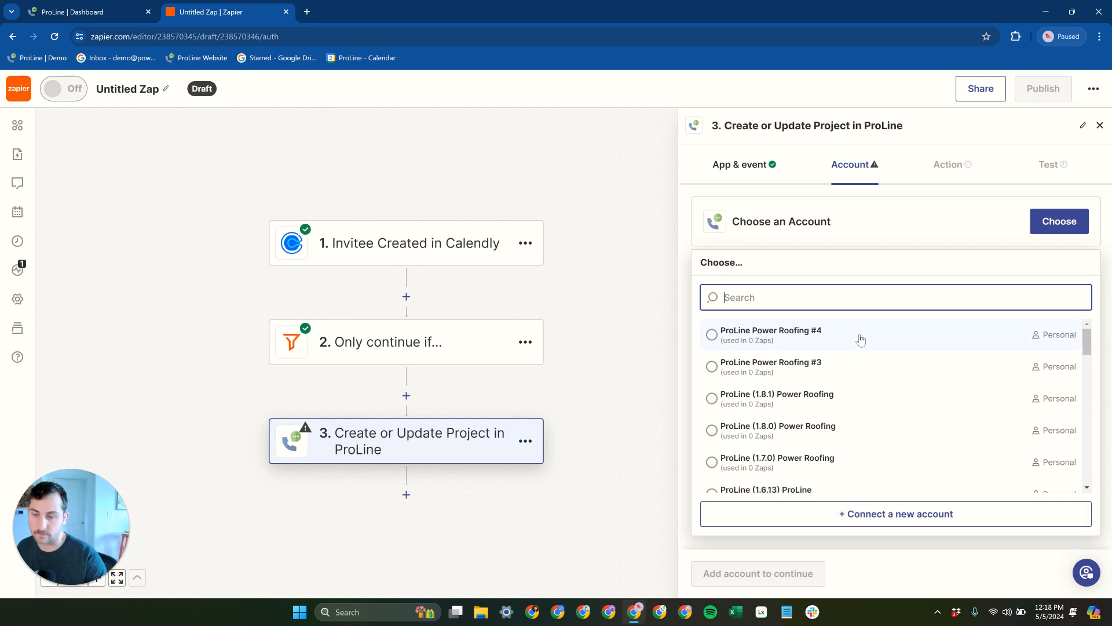
click(827, 333)
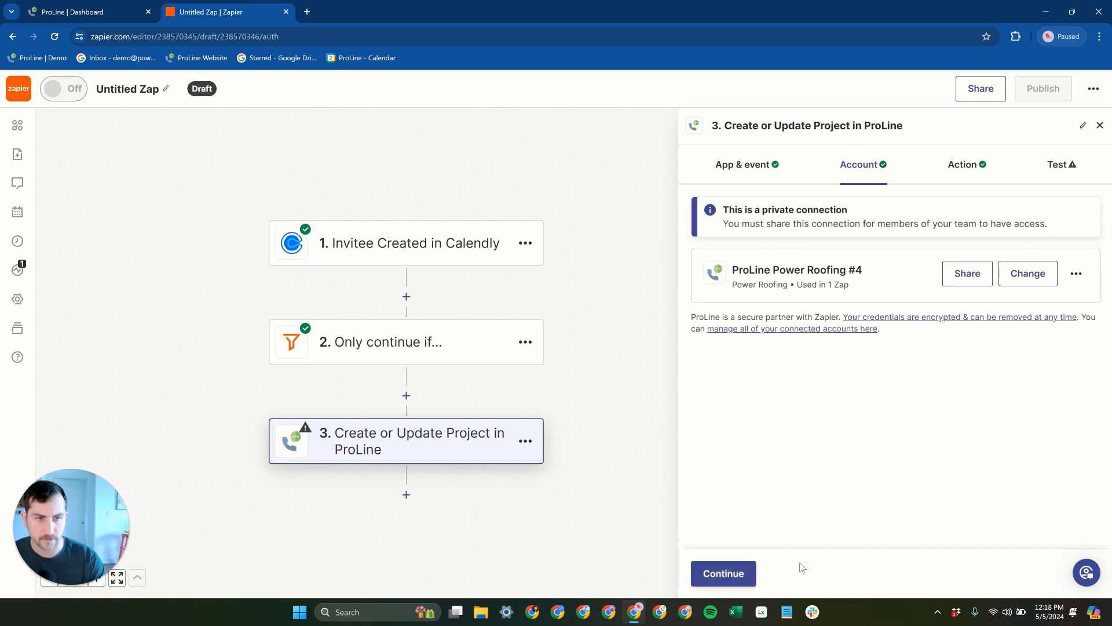
click(744, 577)
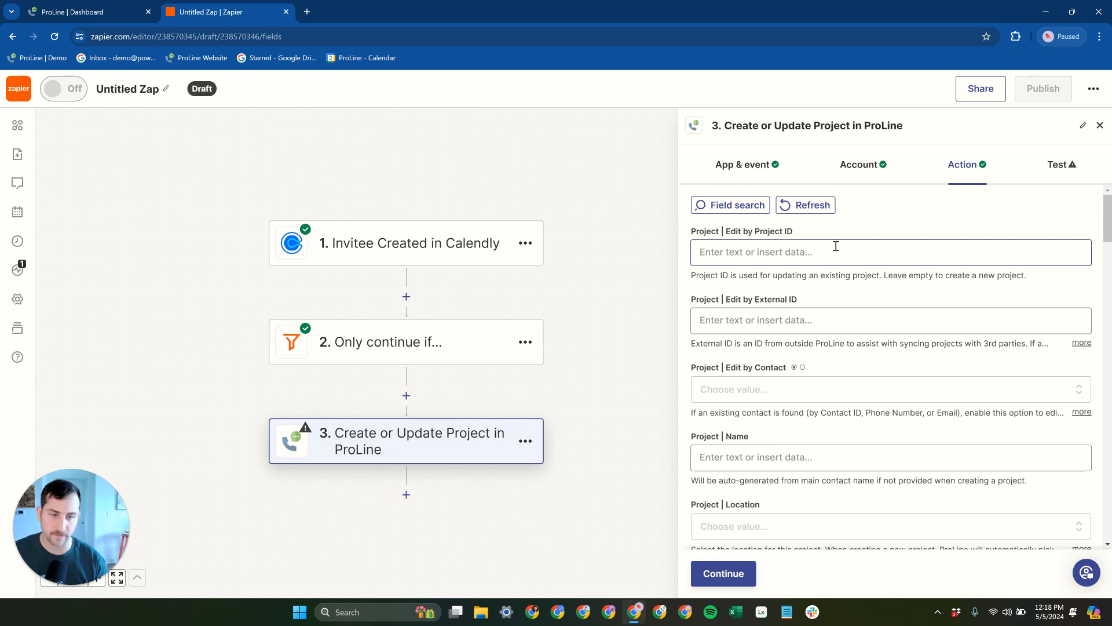
Expand the Edit by External ID help text and map Calendly's Old Invitee URI into that project field.
mouse_move(1105, 232)
mouse_down()
mouse_move(1101, 515)
mouse_move(1106, 220)
mouse_up()
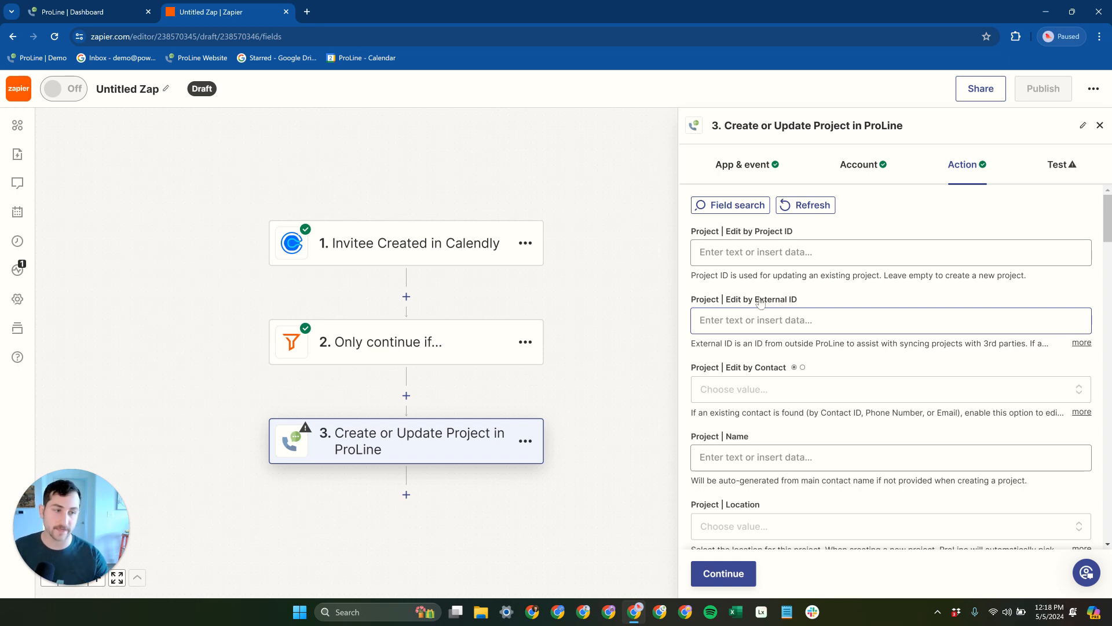
click(1081, 343)
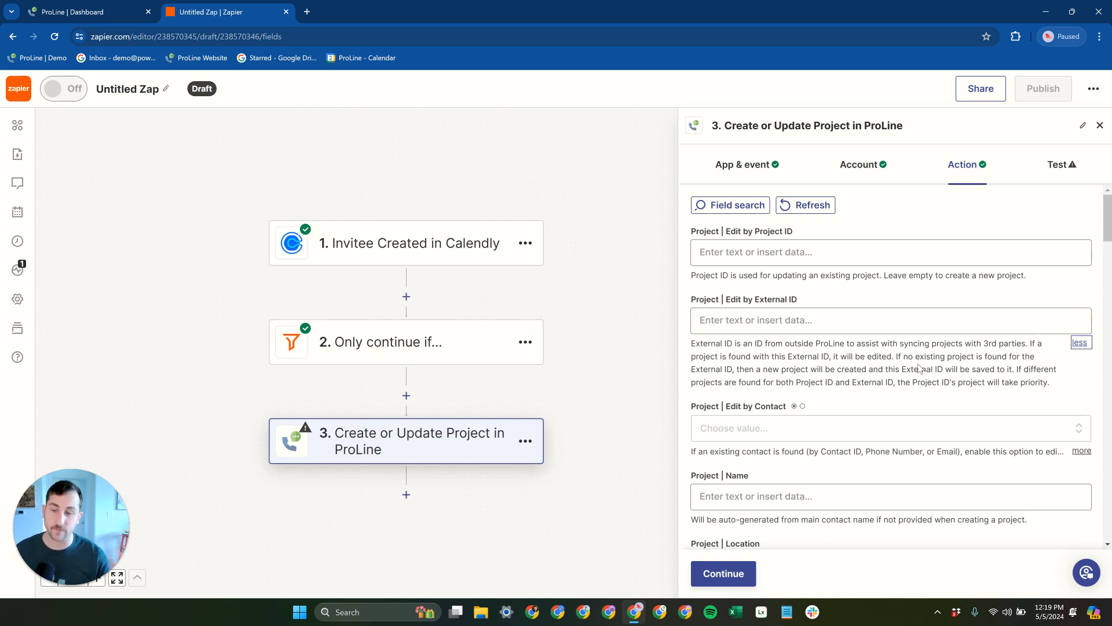
click(908, 323)
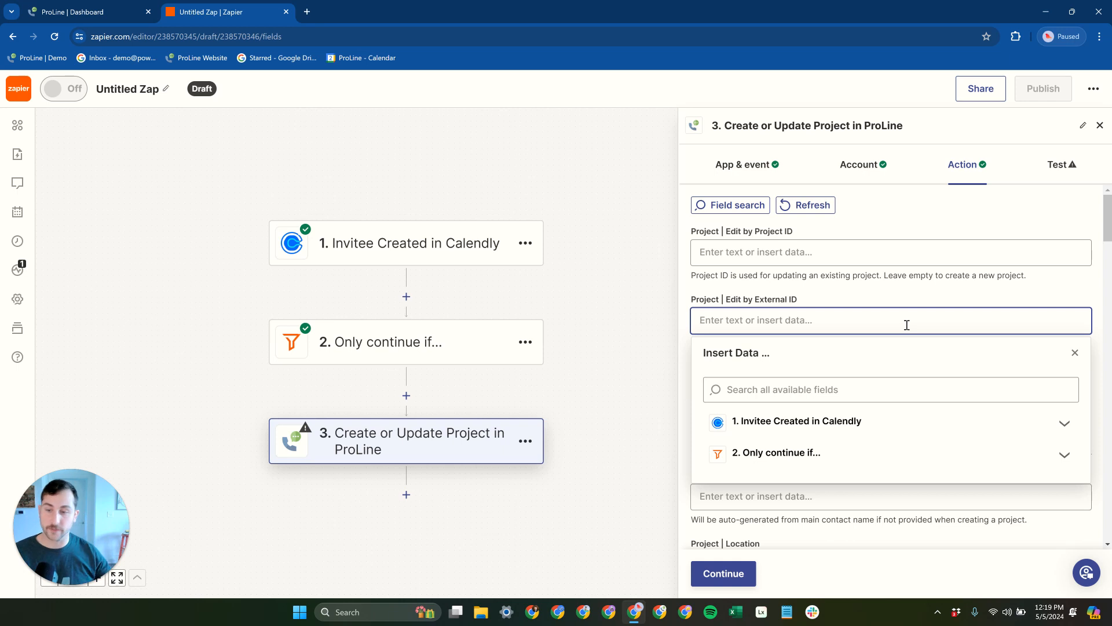
click(851, 425)
click(841, 398)
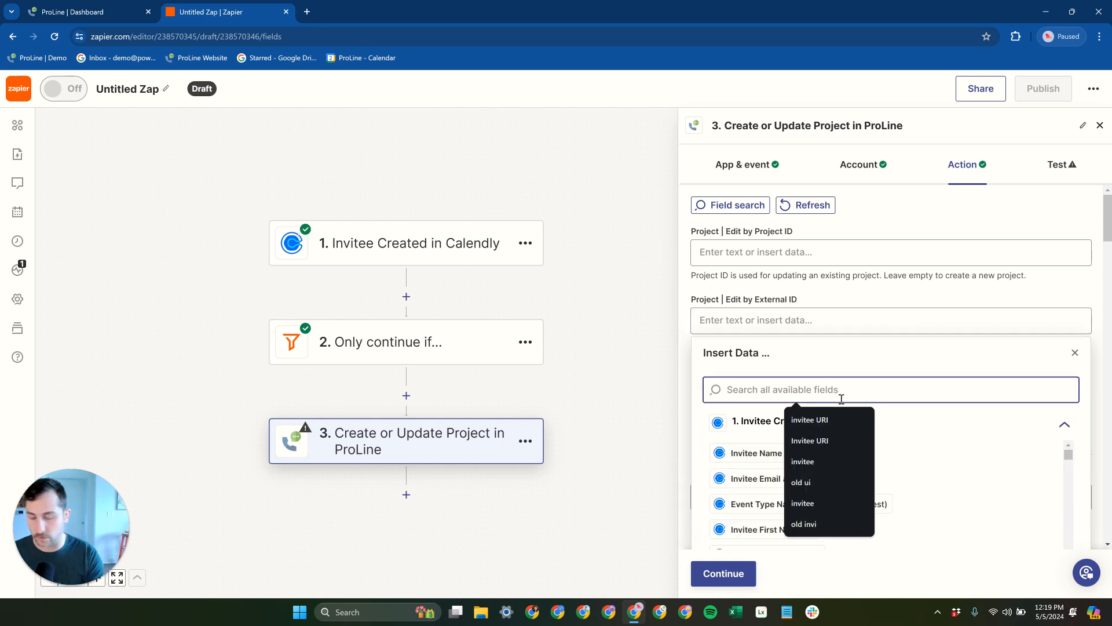
text(old )
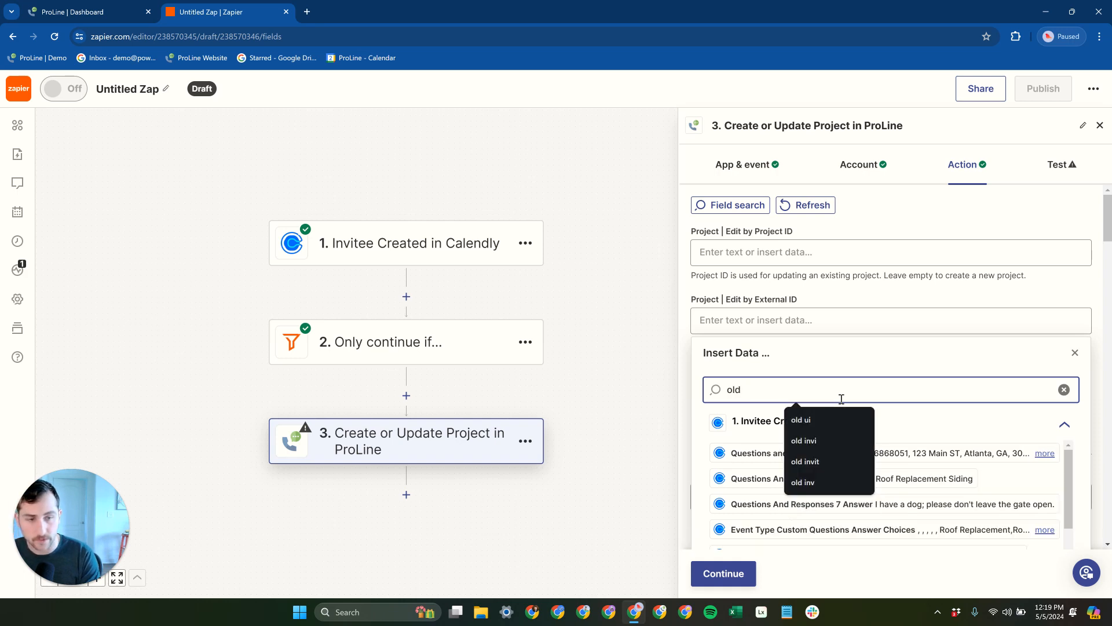
text(invi)
click(851, 453)
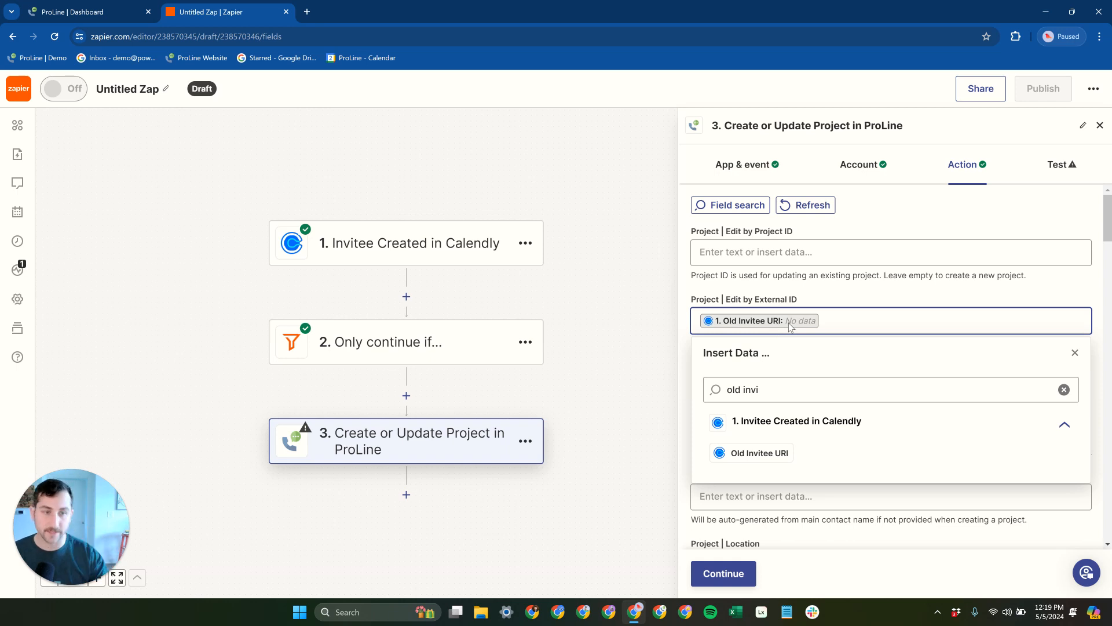
click(829, 306)
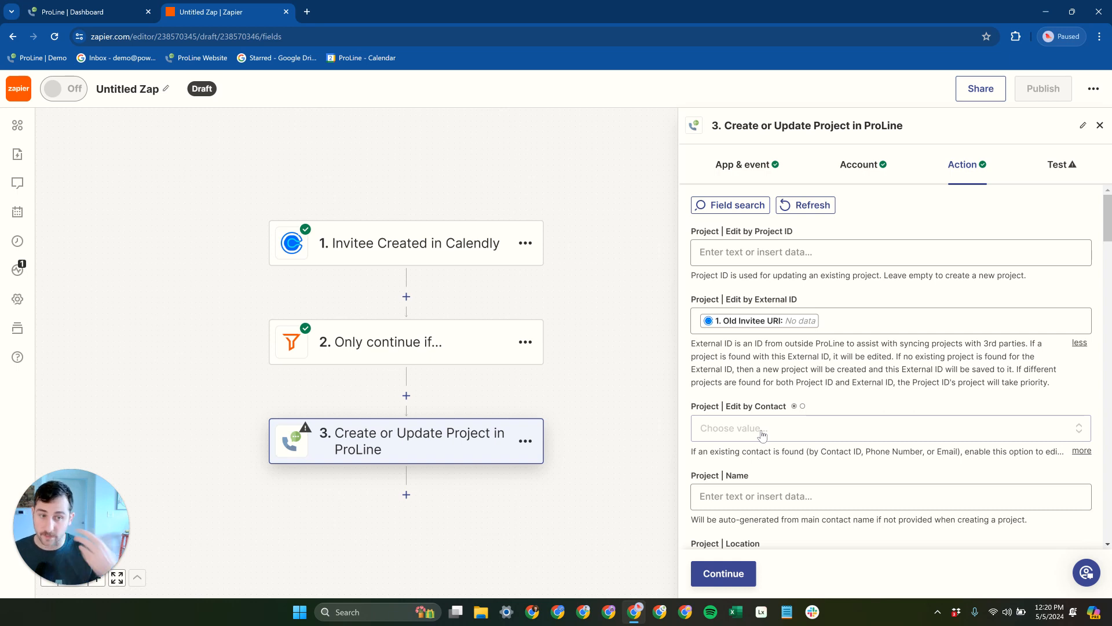
click(845, 321)
click(789, 303)
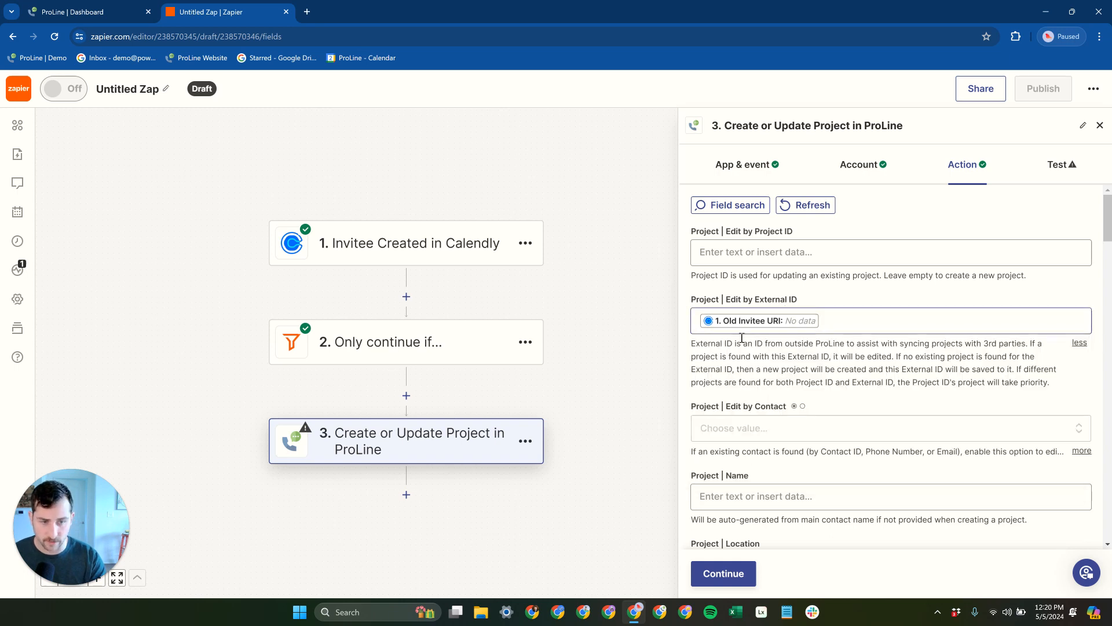
Set Project Edit by Contact to True, leaving the project name empty.
click(754, 436)
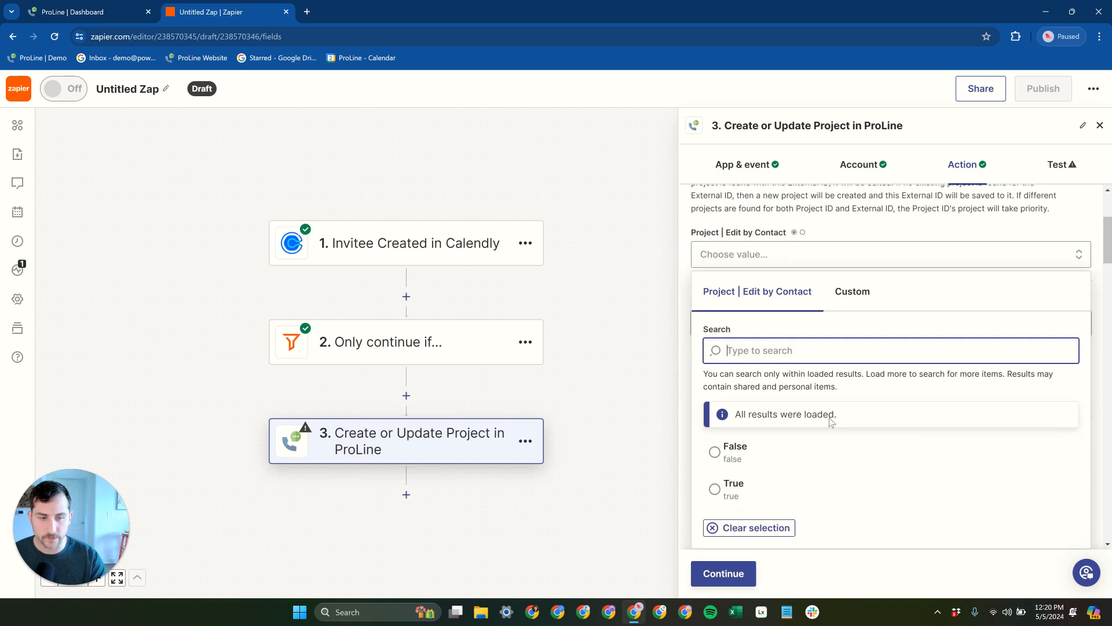
click(756, 485)
scroll(830, 310, up, 2)
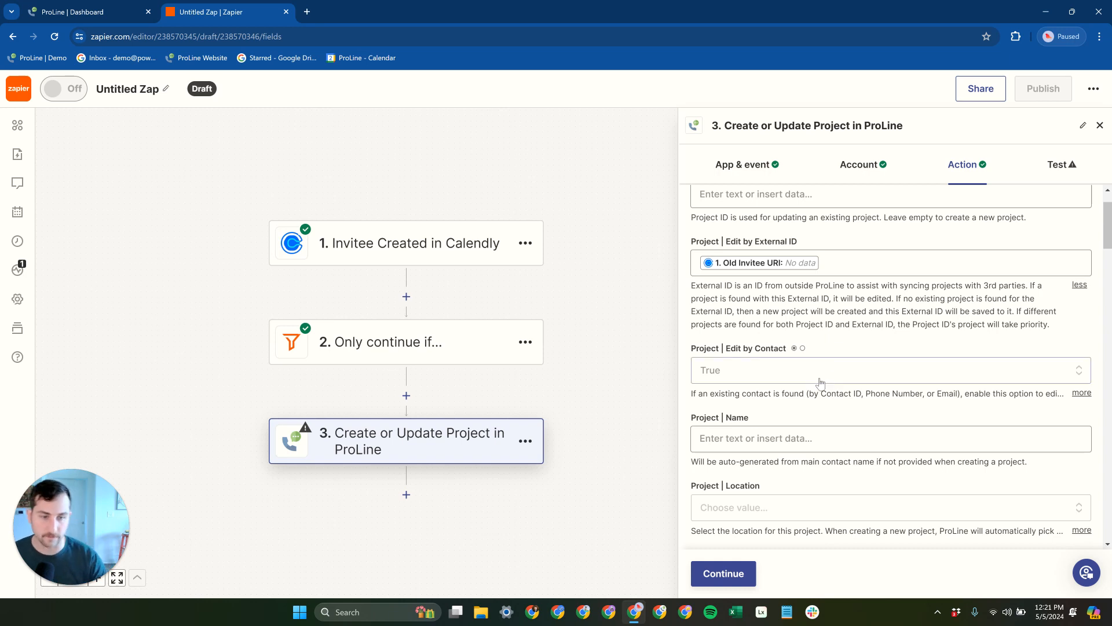
scroll(779, 299, down, 2)
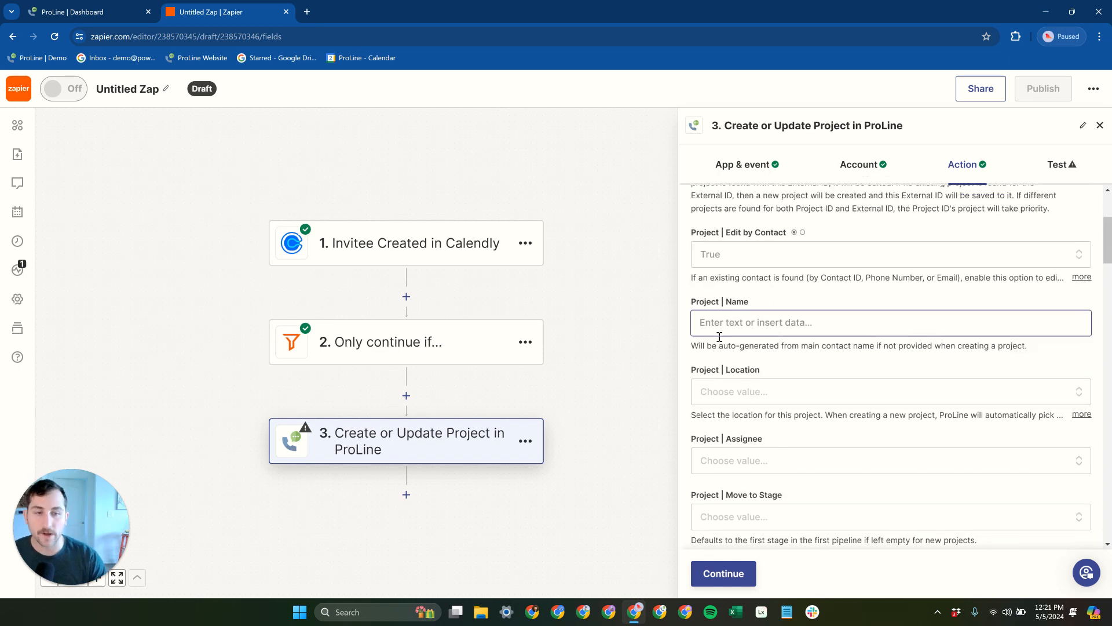
click(765, 324)
click(778, 300)
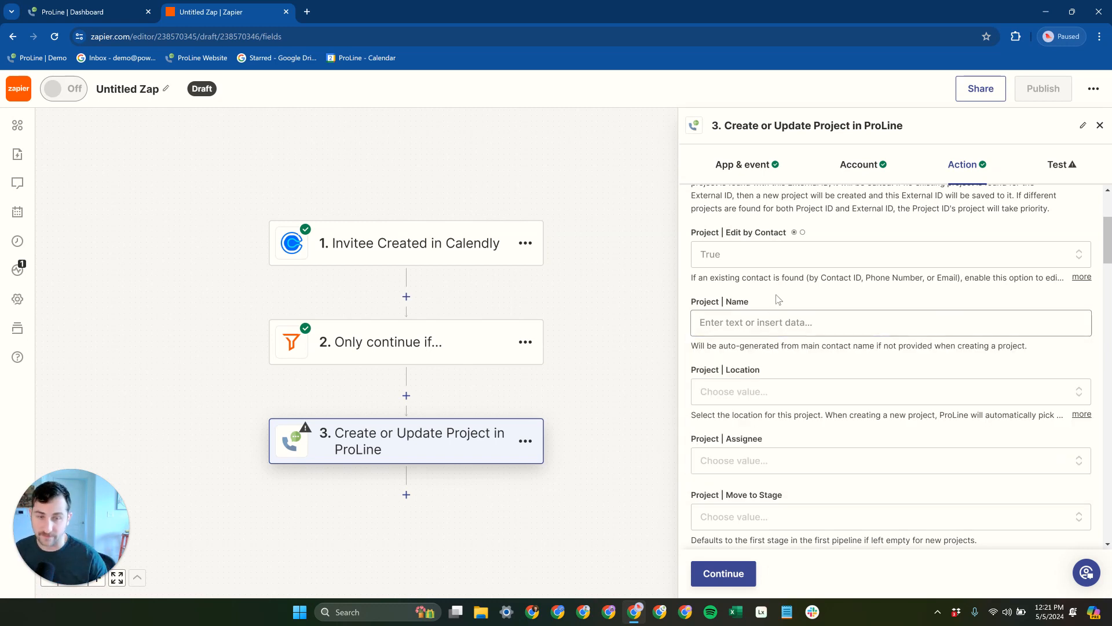
Try mapping Calendly's Questions And Responses 2 Answer into the Project Name field, and clear the field again.
click(737, 318)
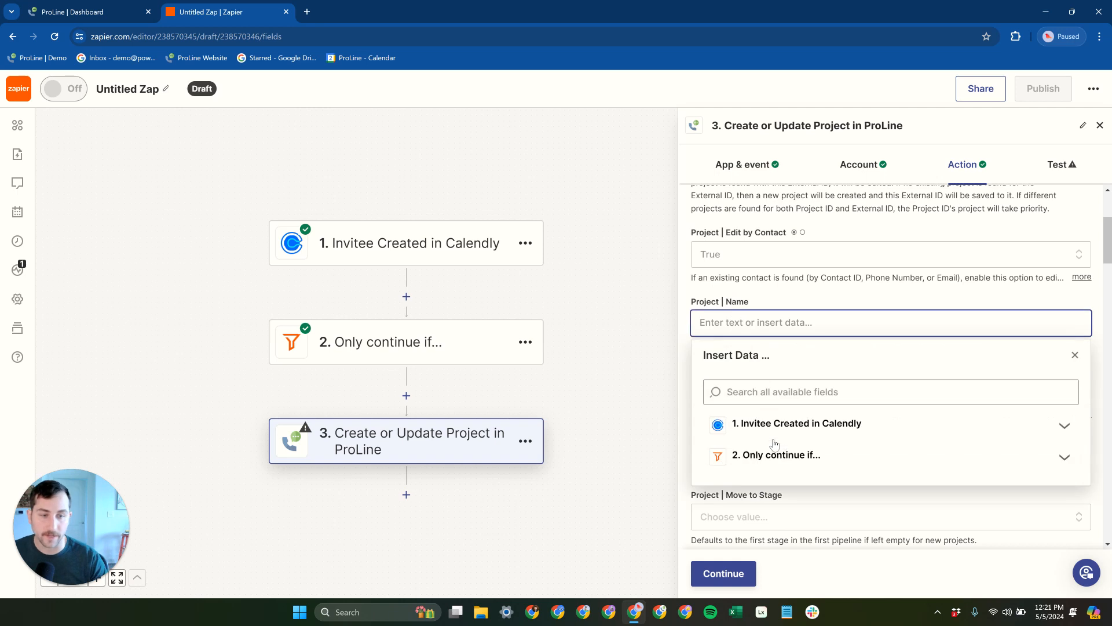
click(791, 425)
scroll(834, 475, down, 5)
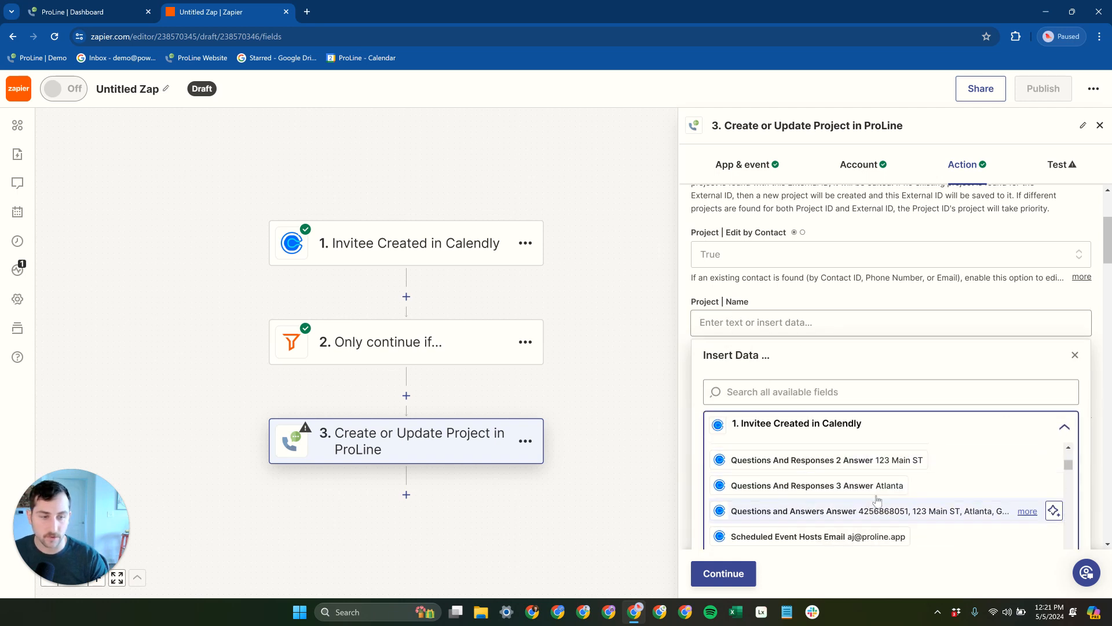
click(852, 461)
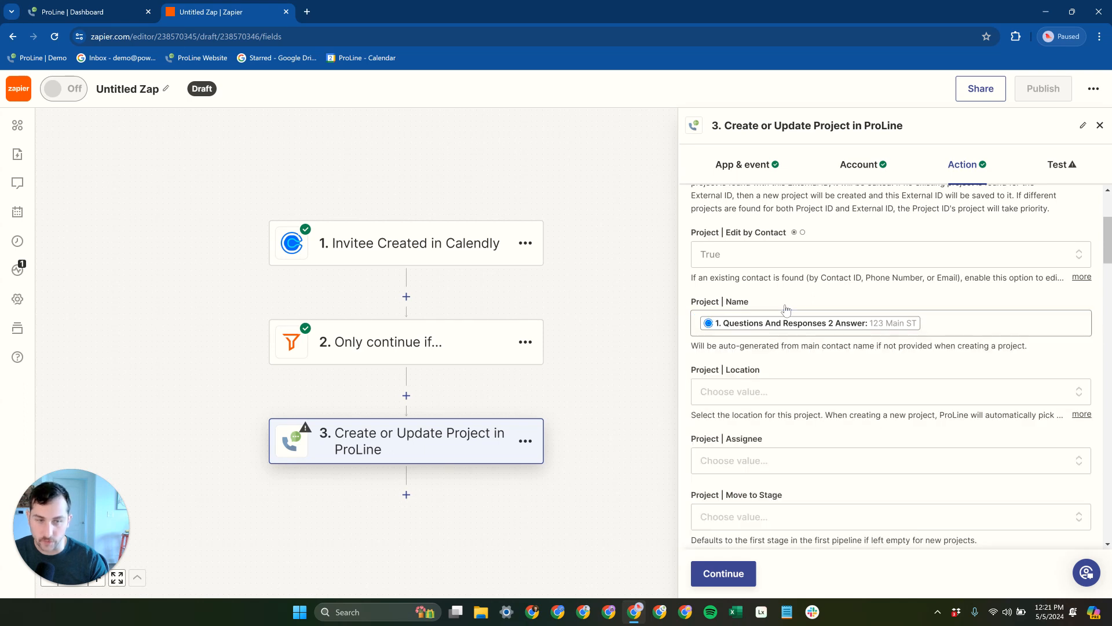
click(922, 326)
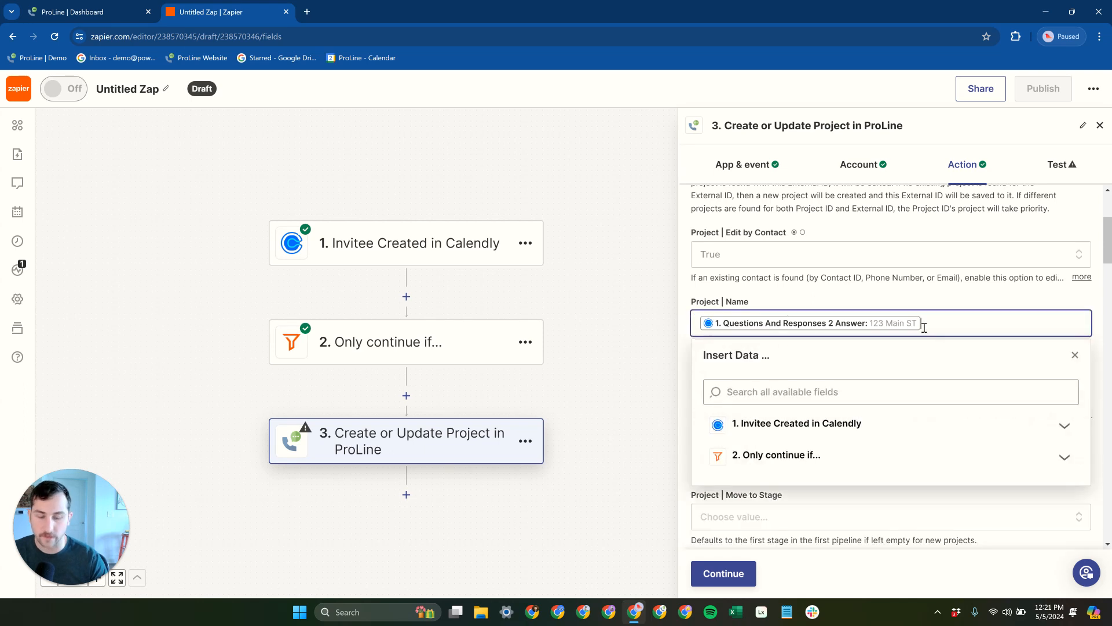
key(BackSpace)
click(980, 282)
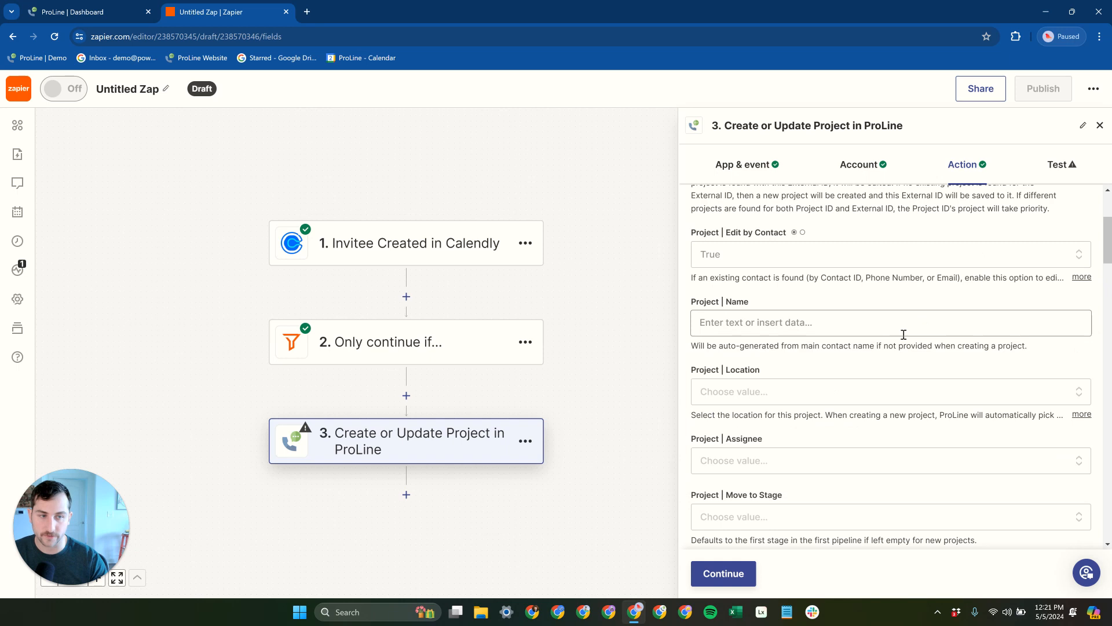
Examine the remaining project fields and the Project Location options, widening the action pane and leaving the location unset.
scroll(854, 446, down, 5)
scroll(854, 447, down, 15)
scroll(854, 452, up, 16)
scroll(858, 454, up, 10)
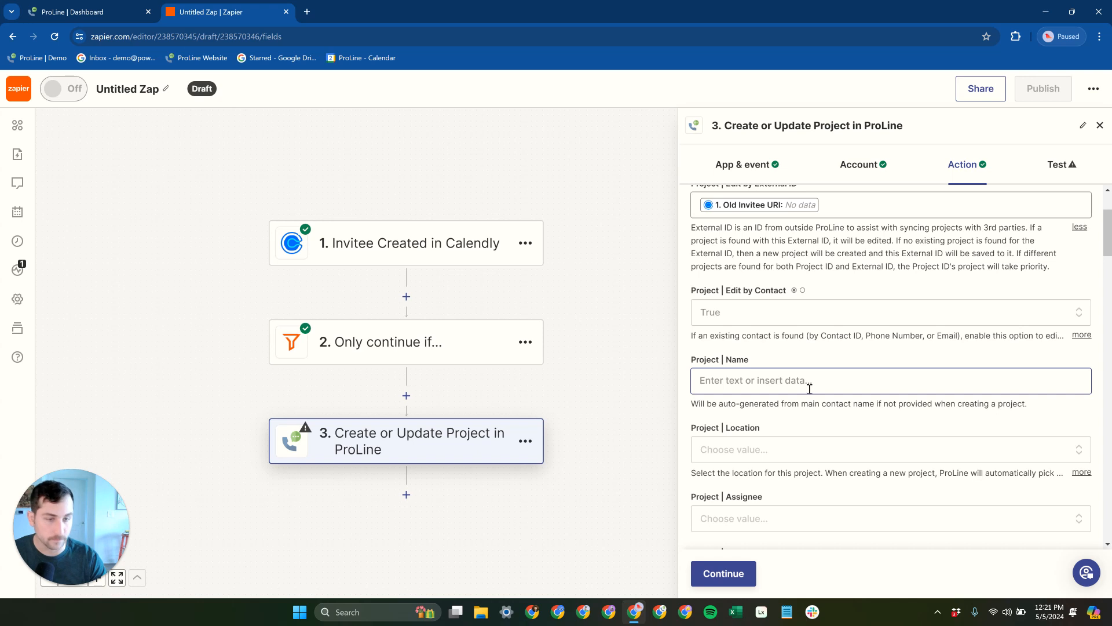
scroll(808, 387, down, 2)
click(754, 338)
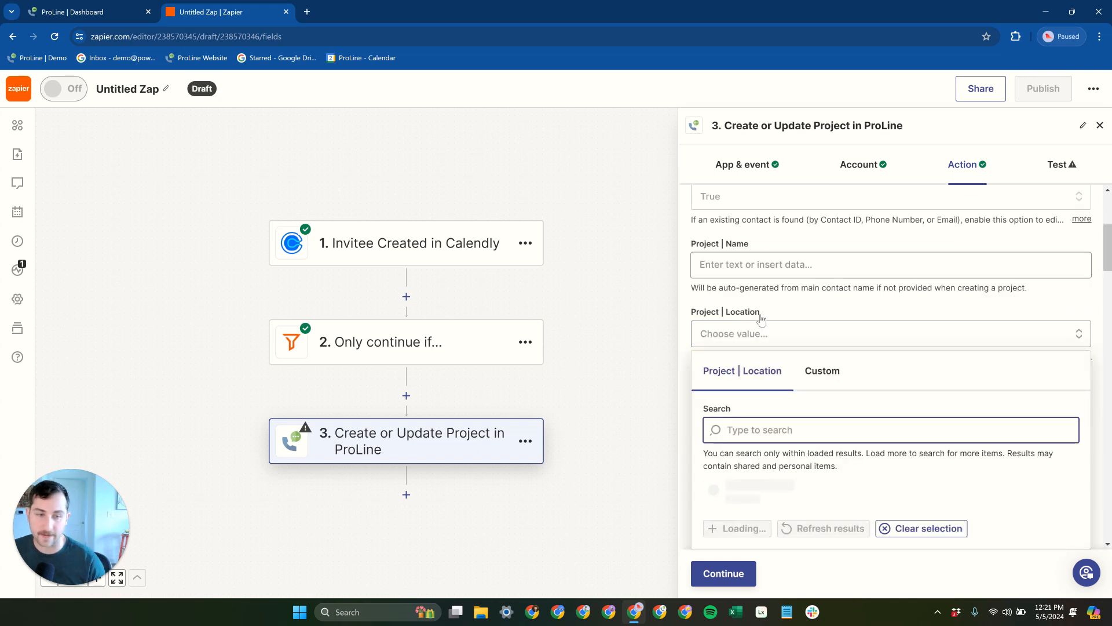
scroll(796, 365, down, 2)
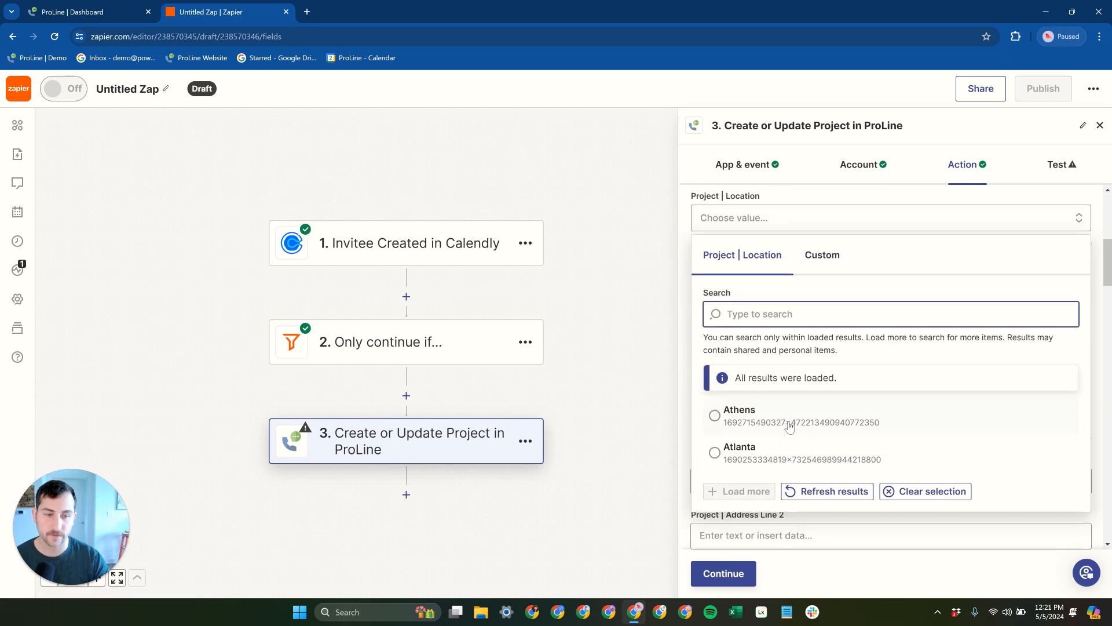
scroll(812, 237, up, 1)
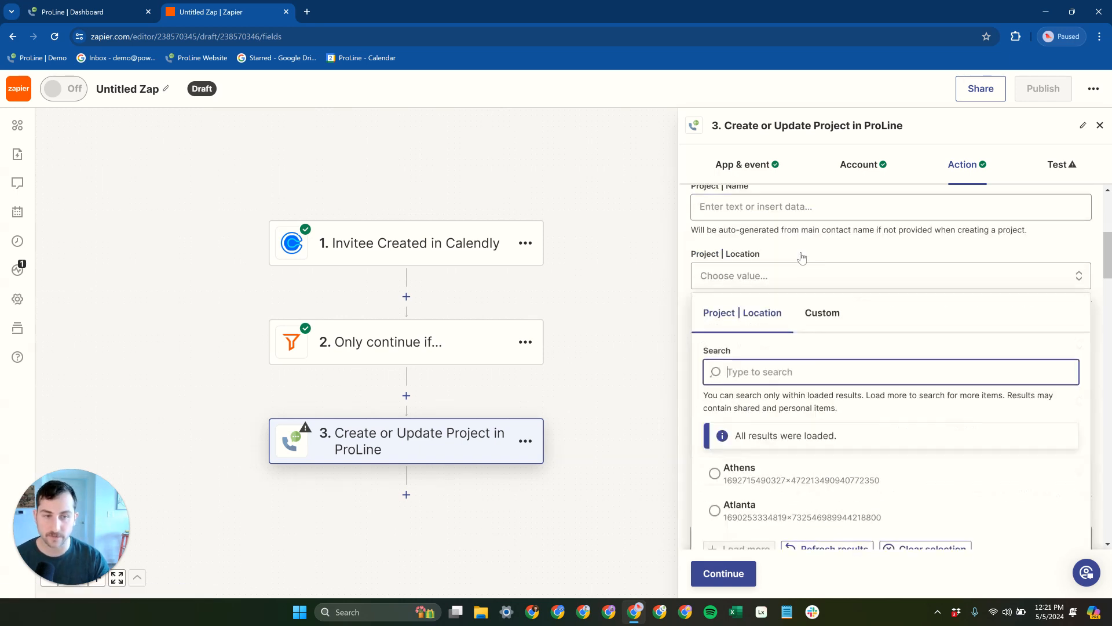
click(802, 258)
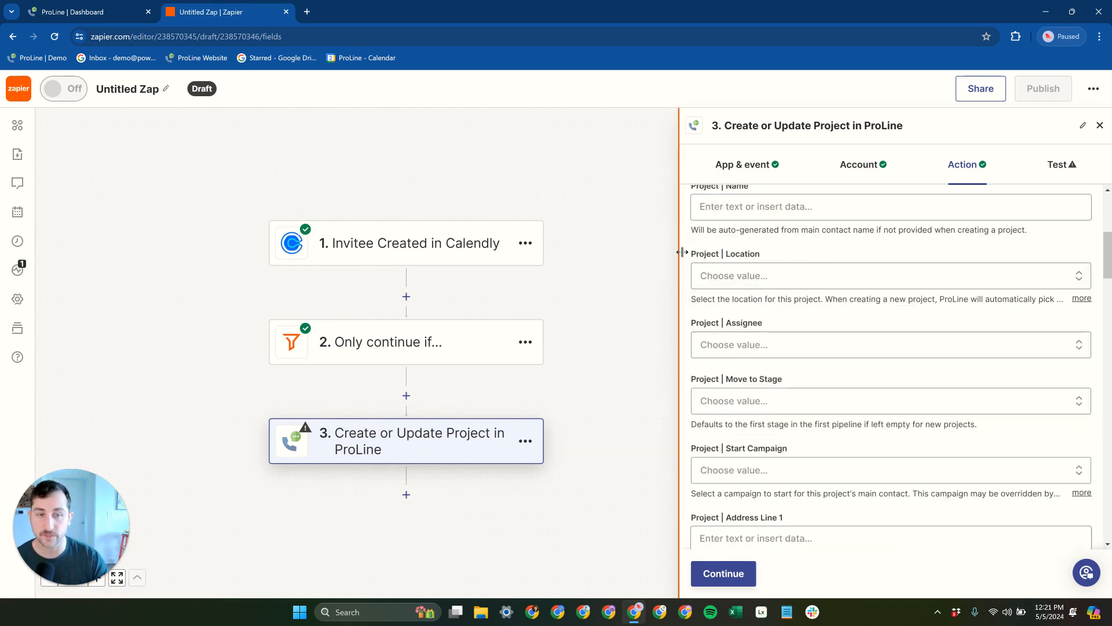
drag(682, 253, 604, 254)
click(695, 276)
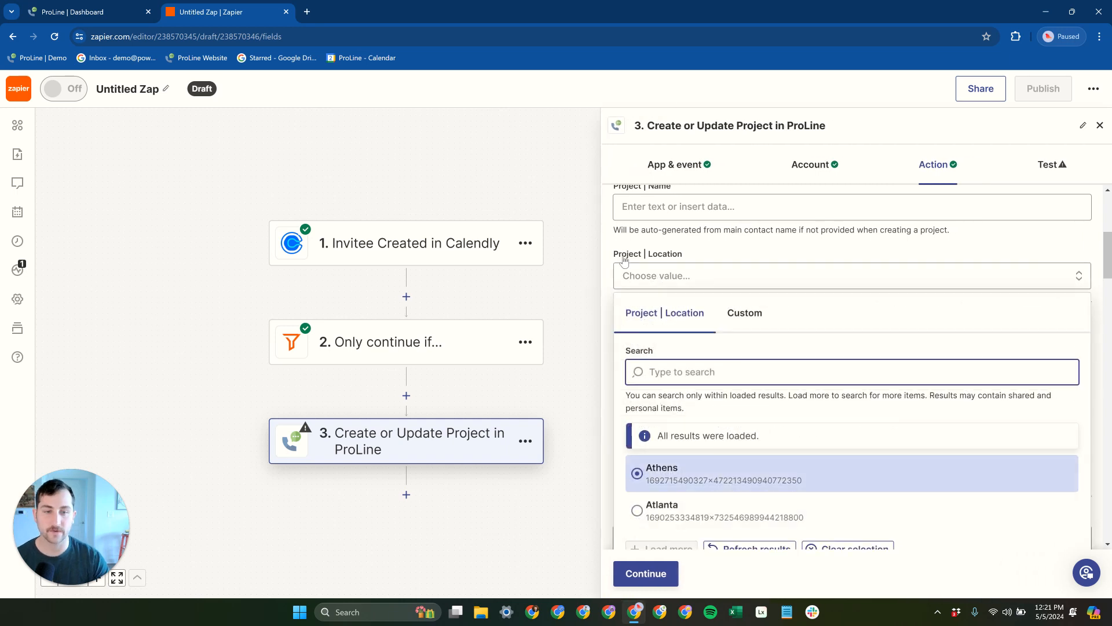
click(608, 255)
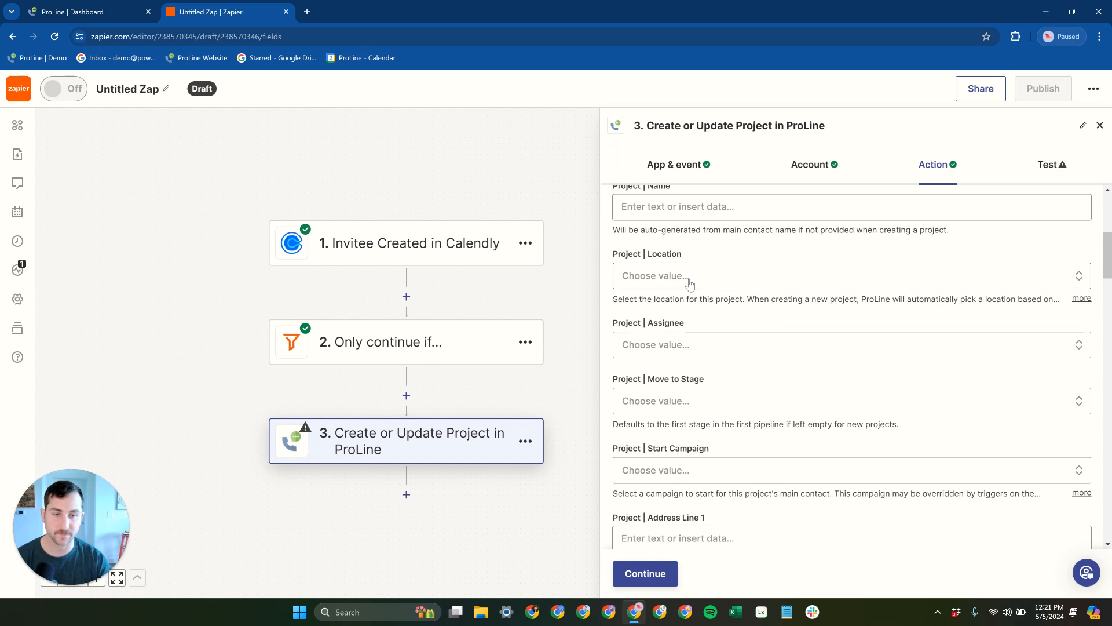
Find the Calendly host fields and map Scheduled Event Hosts Email into Project Assignee as a custom value.
click(681, 346)
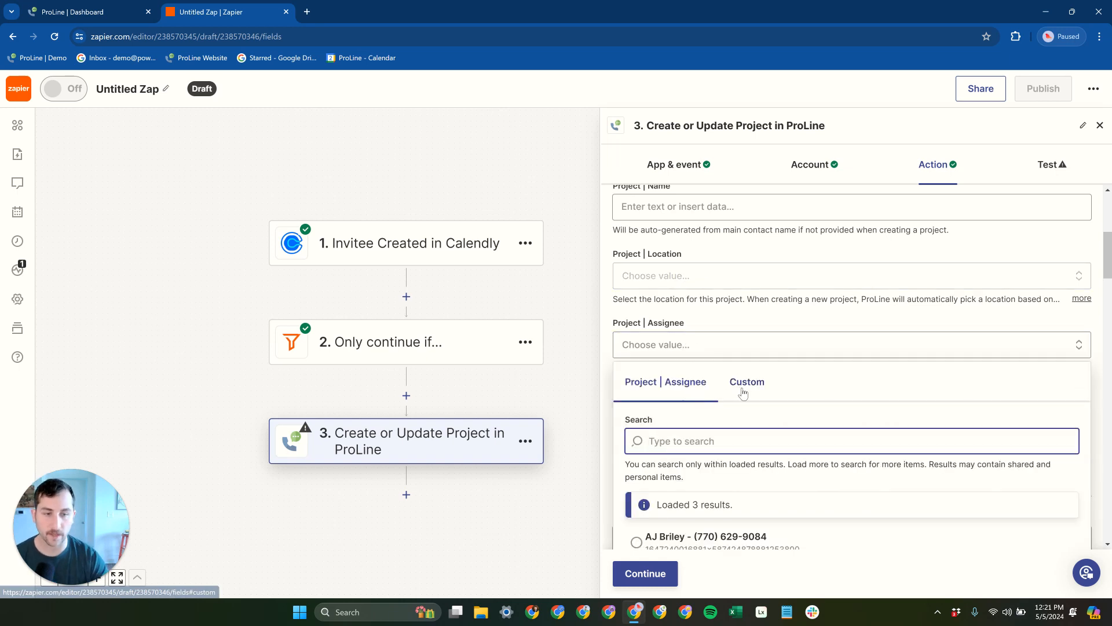
click(747, 347)
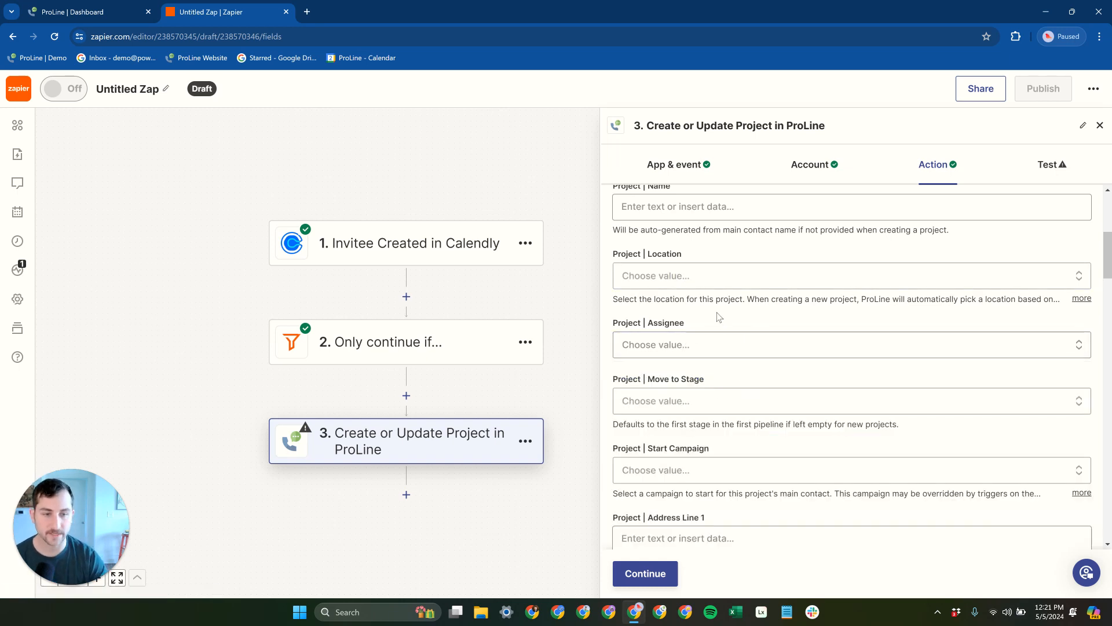
click(737, 355)
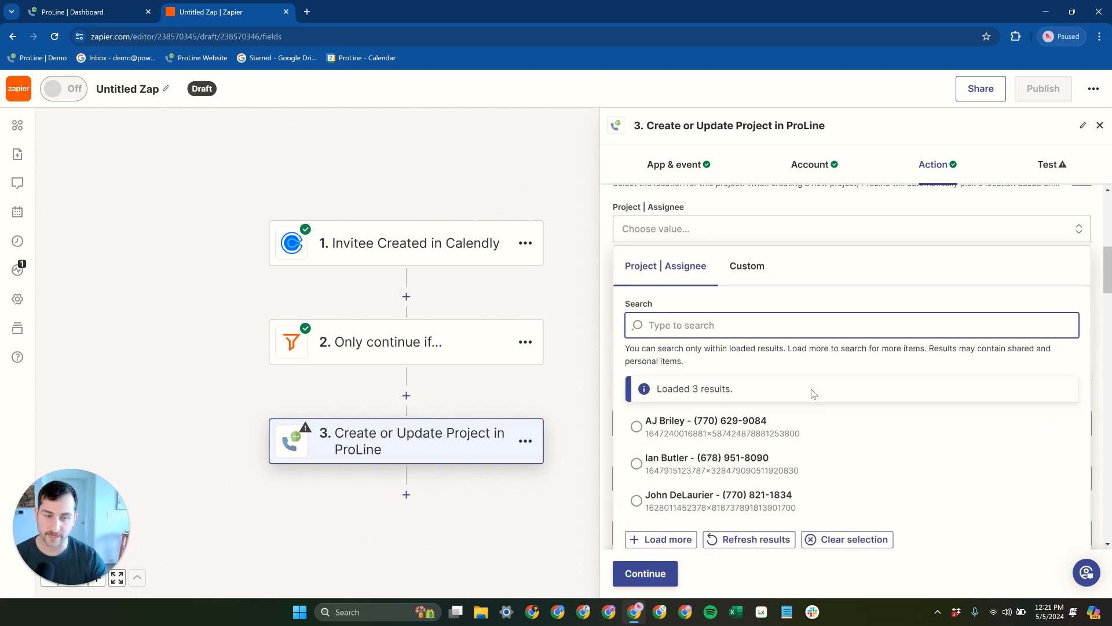
click(746, 267)
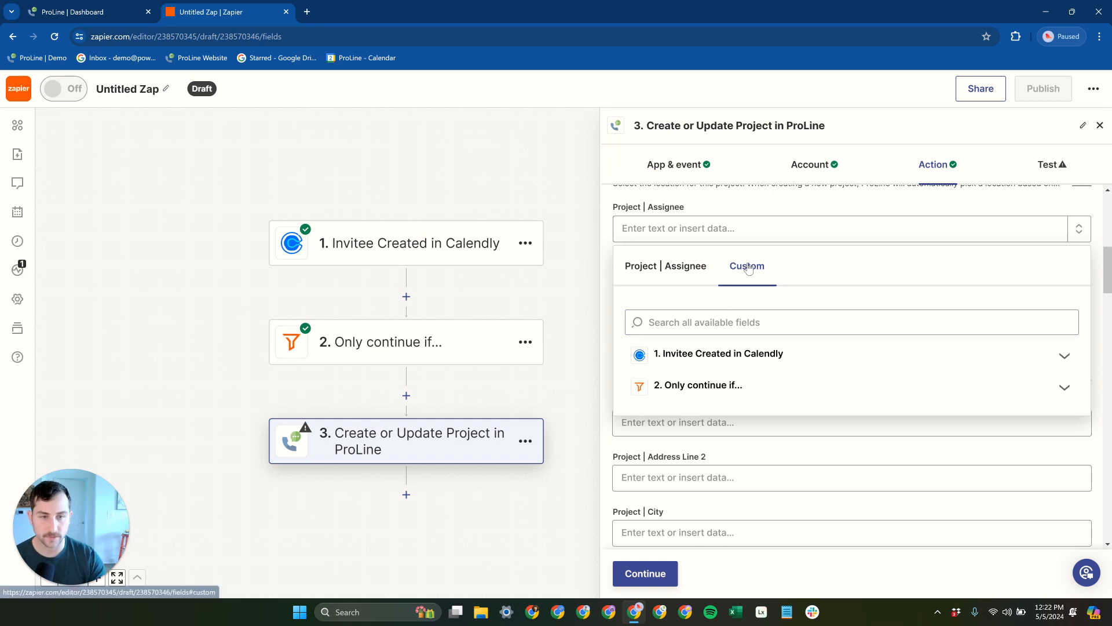
click(738, 355)
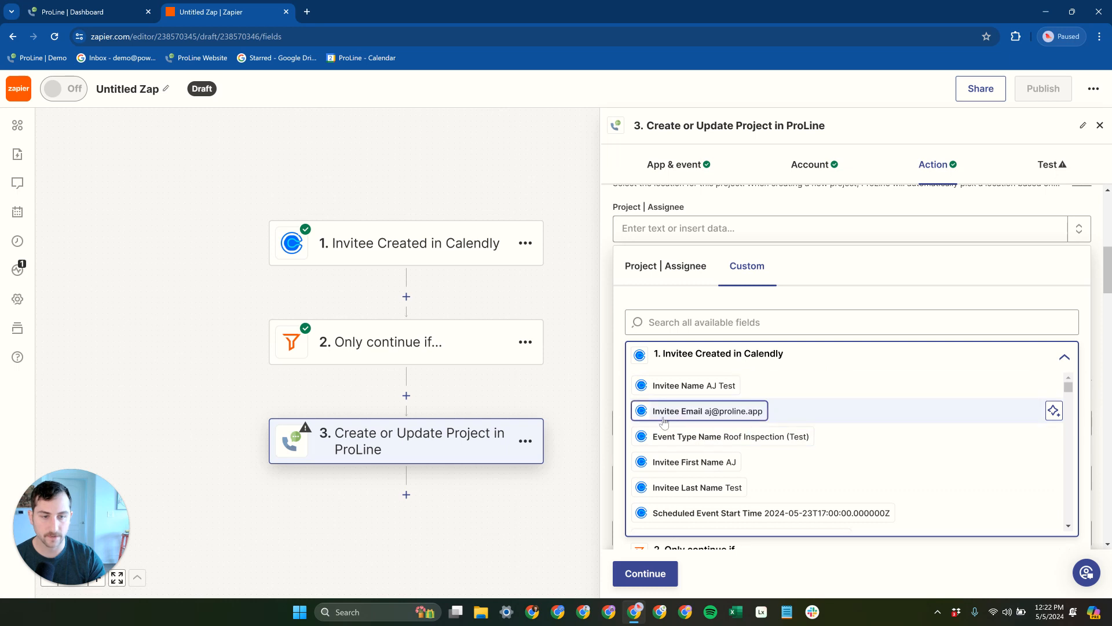
scroll(682, 431, down, 3)
scroll(682, 430, up, 3)
click(660, 322)
text(hos)
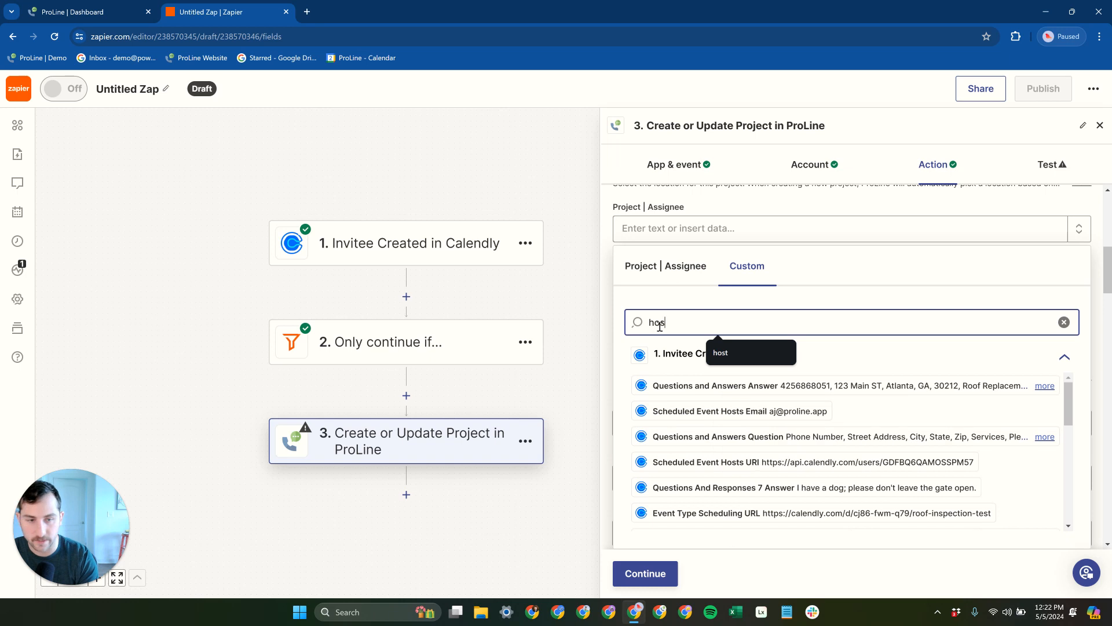
text(t)
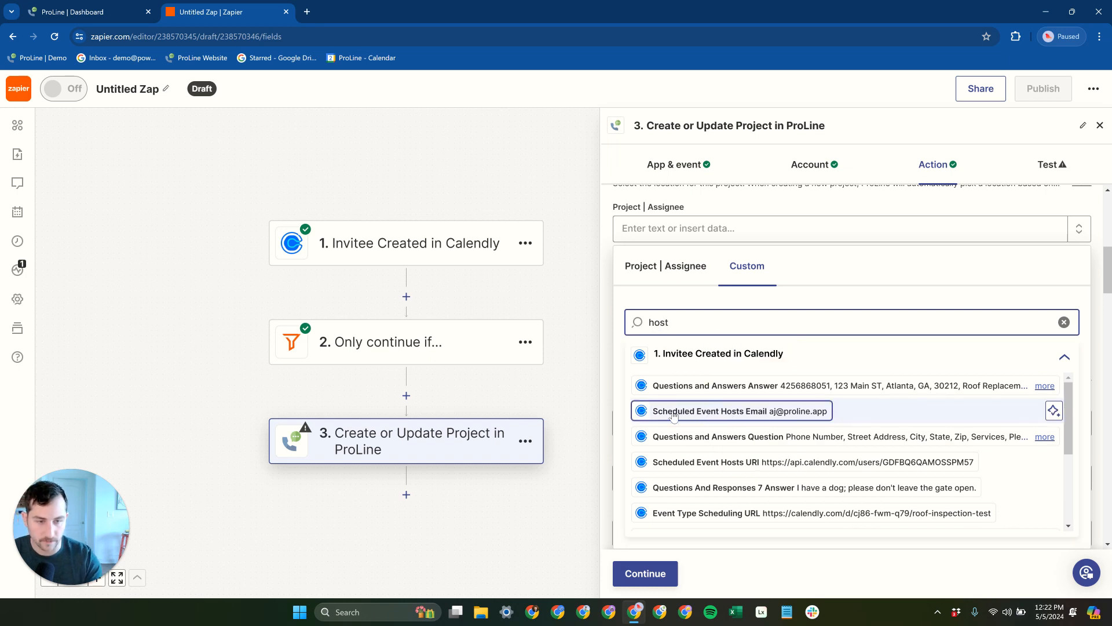
click(753, 412)
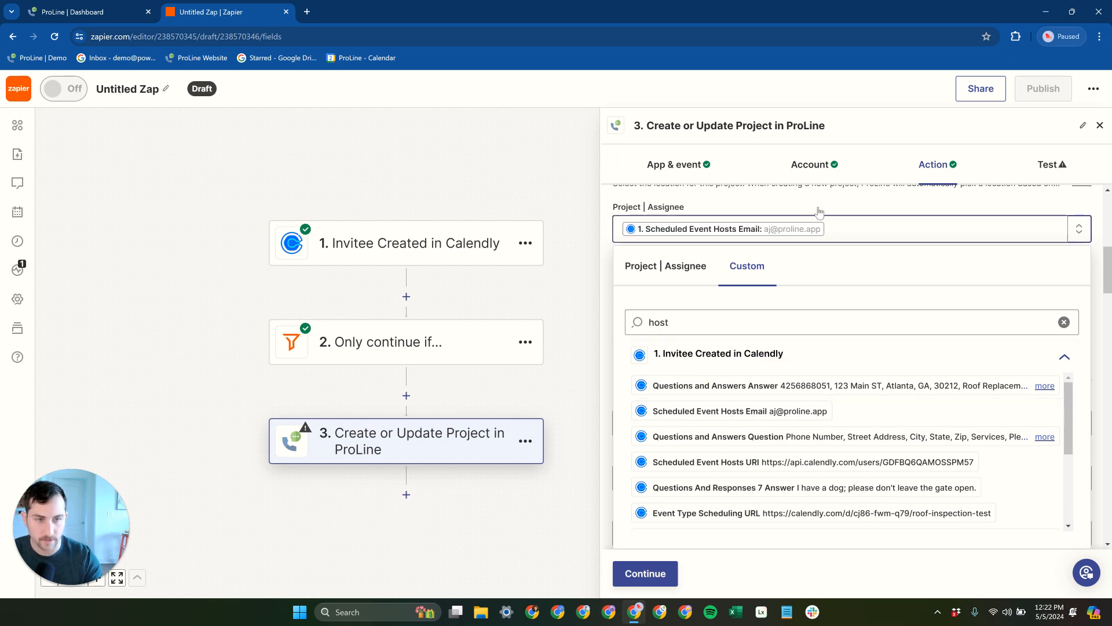
Search the insertable Calendly fields for the host's name, keeping only the host email mapped as Project Assignee.
click(825, 215)
click(833, 235)
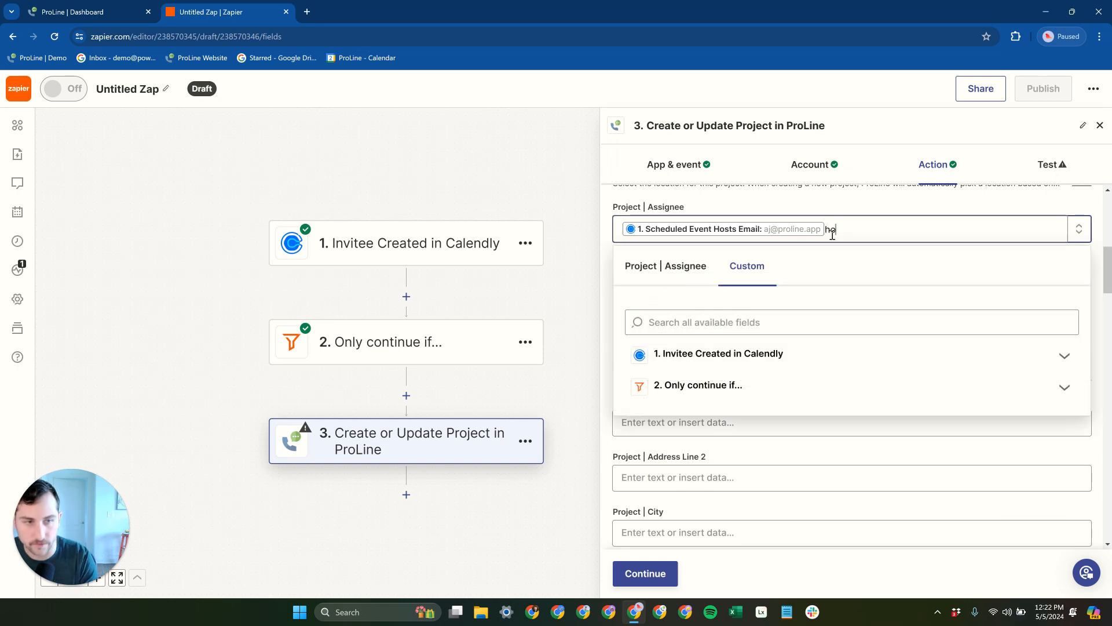
click(770, 323)
text(ho)
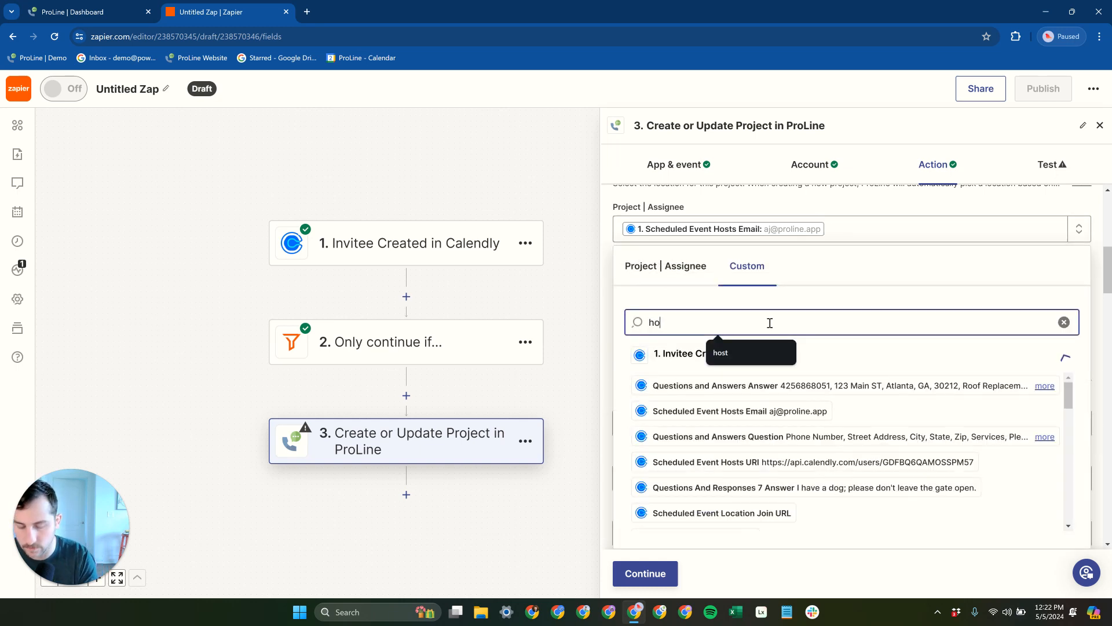
text(sts nam)
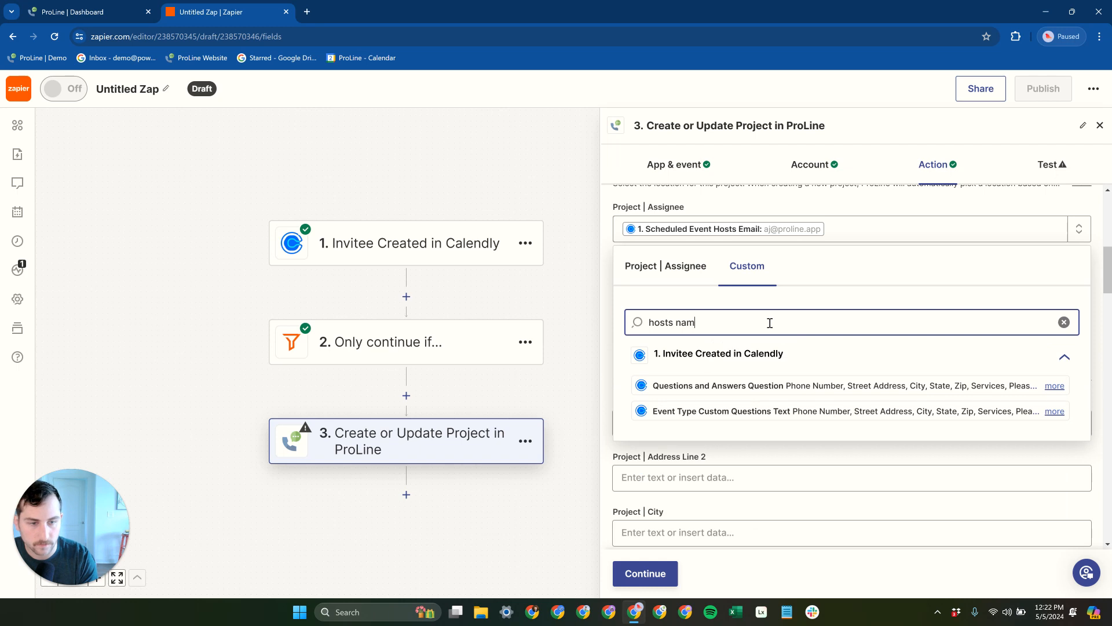
key(BackSpace)
key(BackSpace)
key(BackSpace)
key(BackSpace)
key(BackSpace)
key(BackSpace)
key(BackSpace)
key(BackSpace)
key(BackSpace)
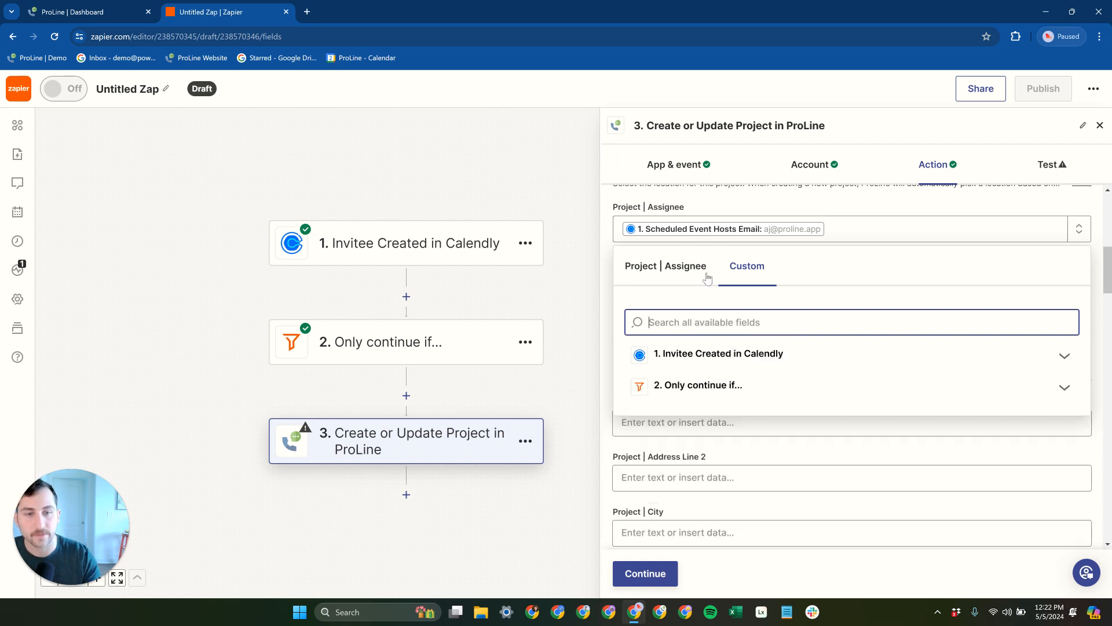
click(606, 228)
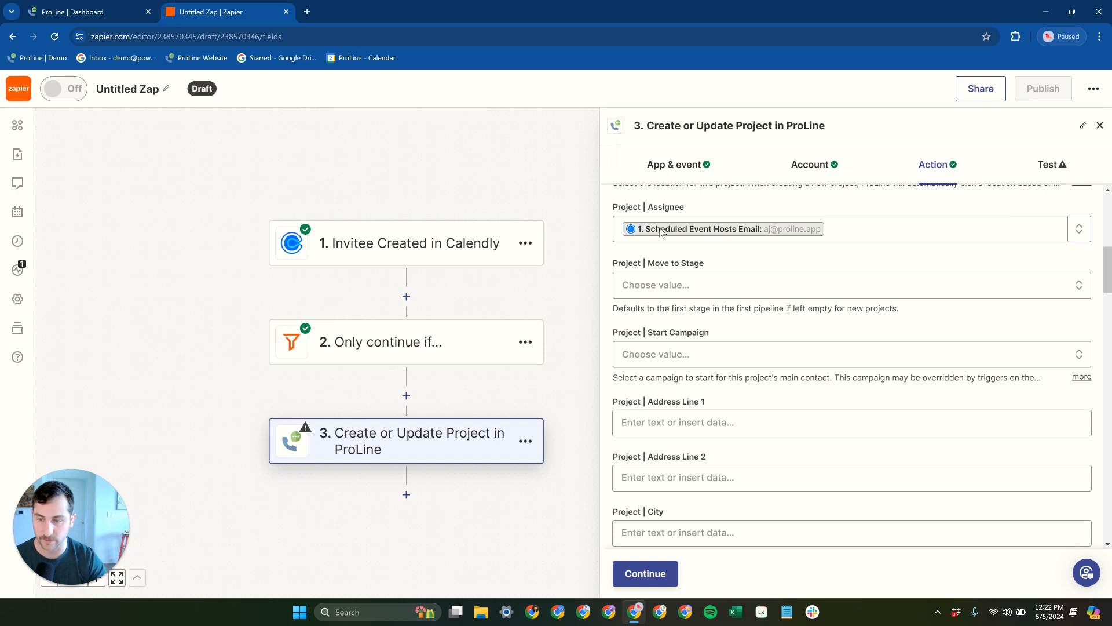
scroll(697, 347, up, 3)
scroll(697, 350, down, 3)
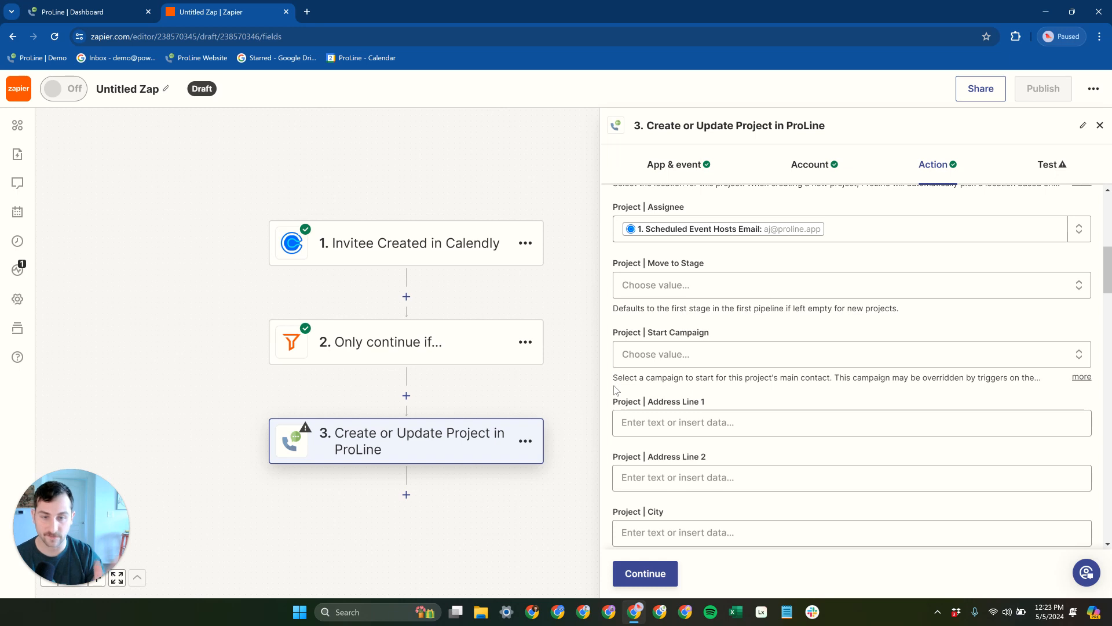
Search the Calendly data for 123 and map Questions And Responses 2 Answer into Project Address Line 1.
scroll(686, 405, down, 2)
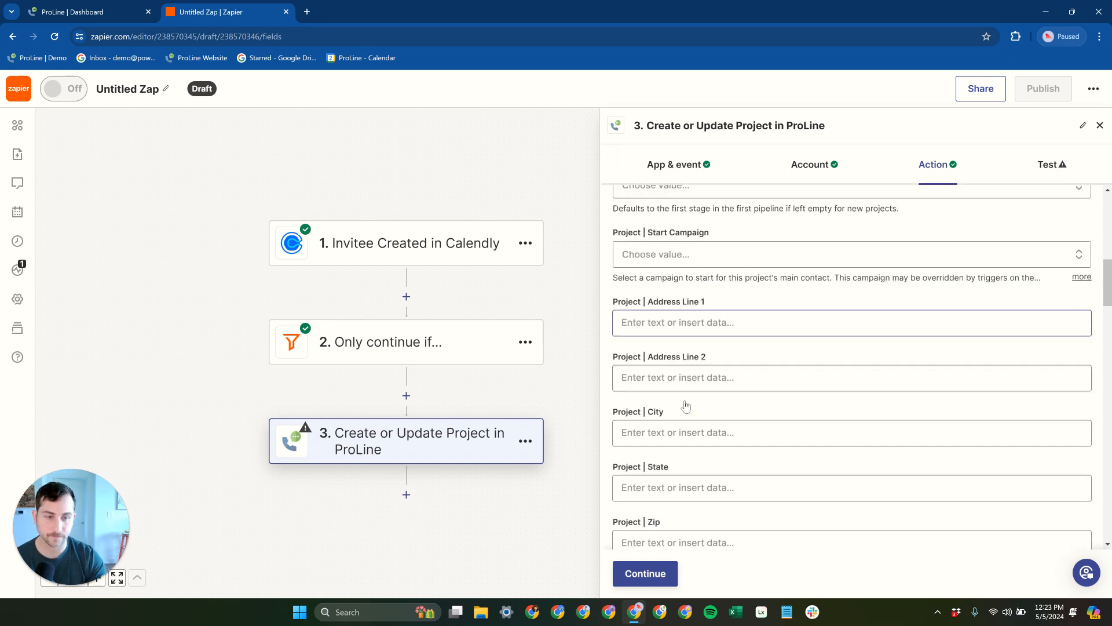
click(687, 306)
click(686, 374)
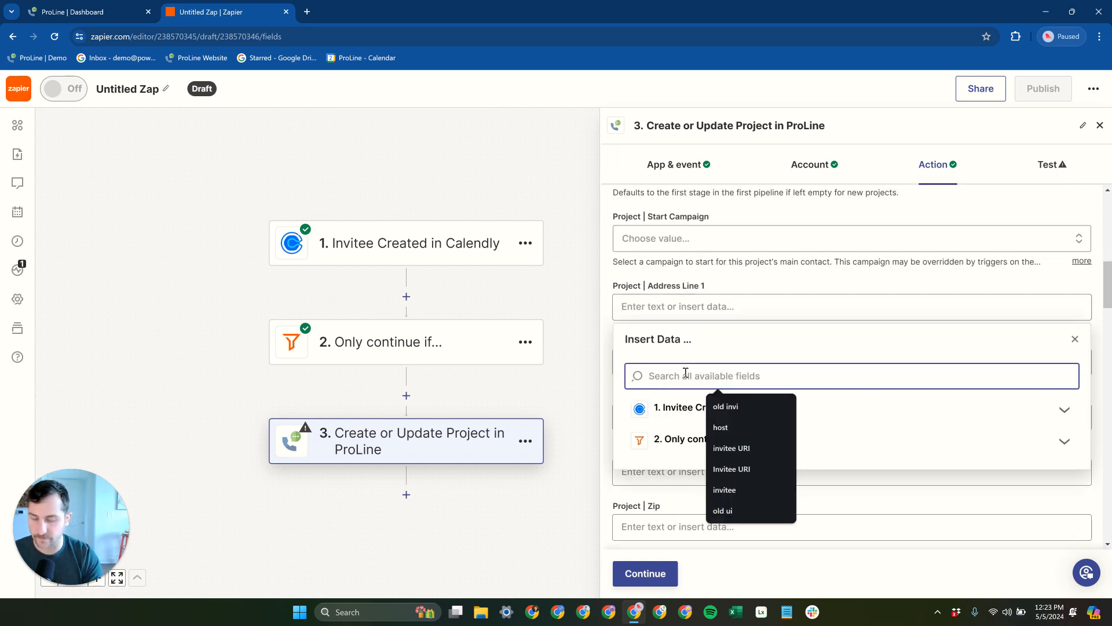
text(addre)
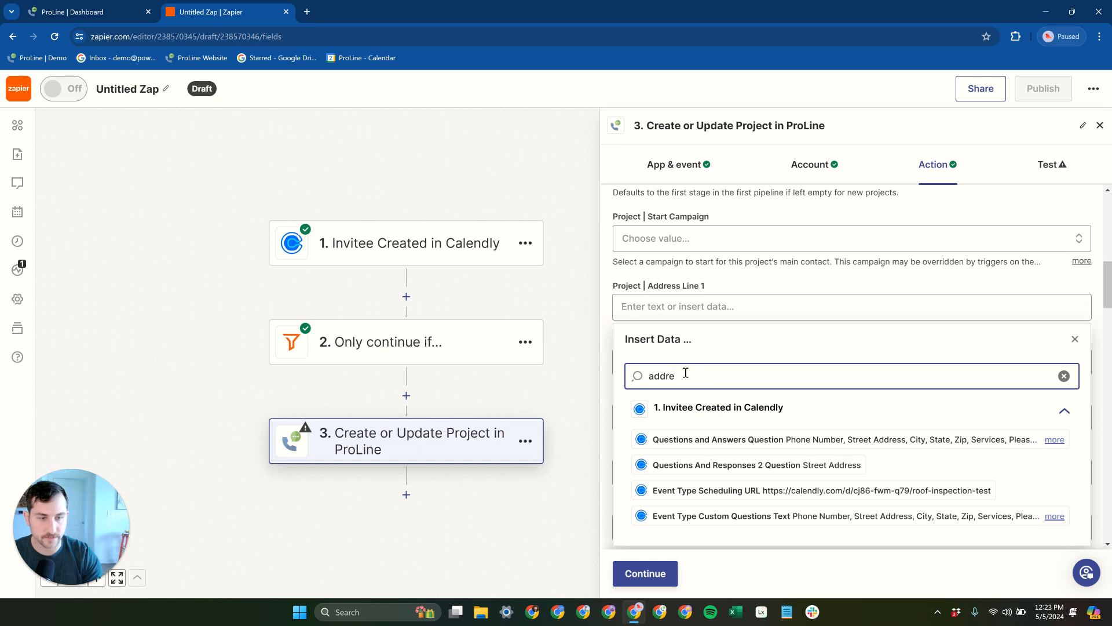
key(BackSpace)
key(BackSpace)
key(BackSpace)
key(BackSpace)
key(BackSpace)
text(123)
key(BackSpace)
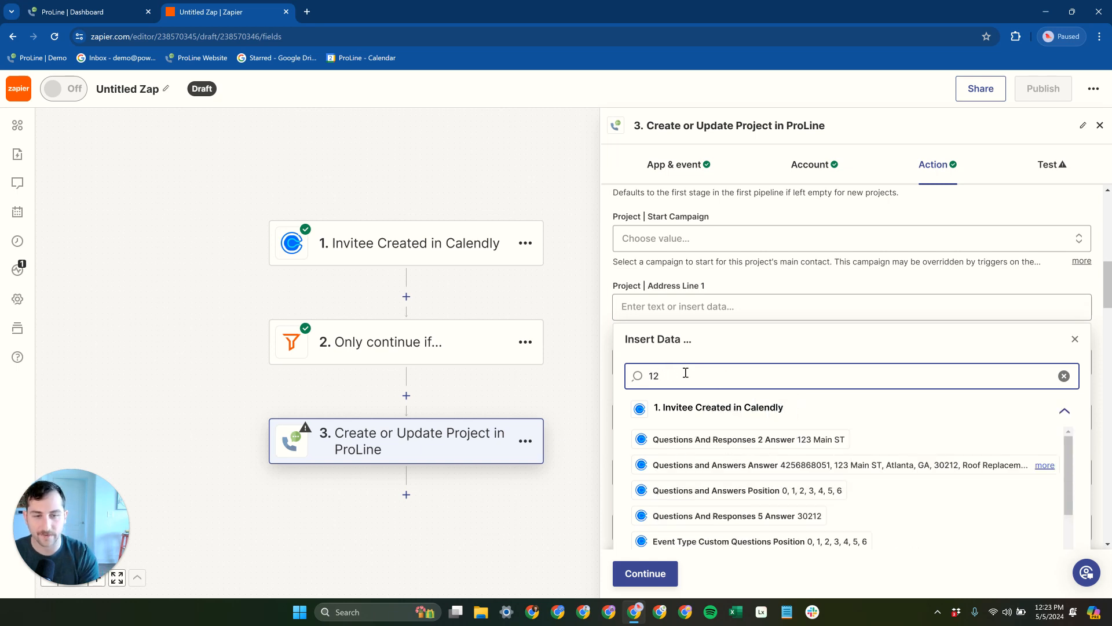
text(3)
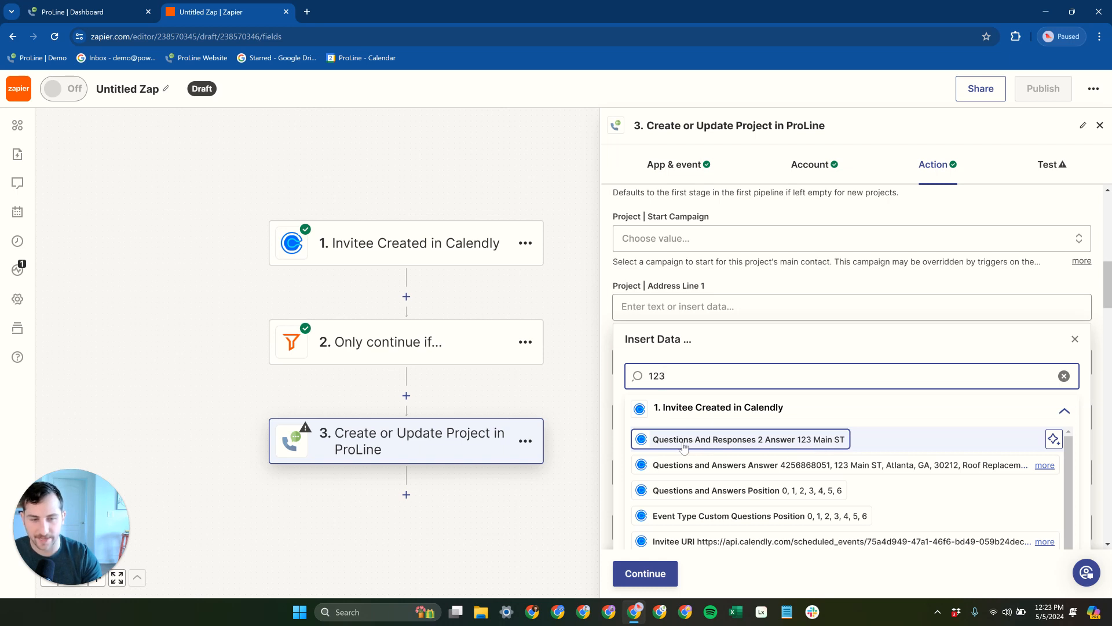
click(765, 447)
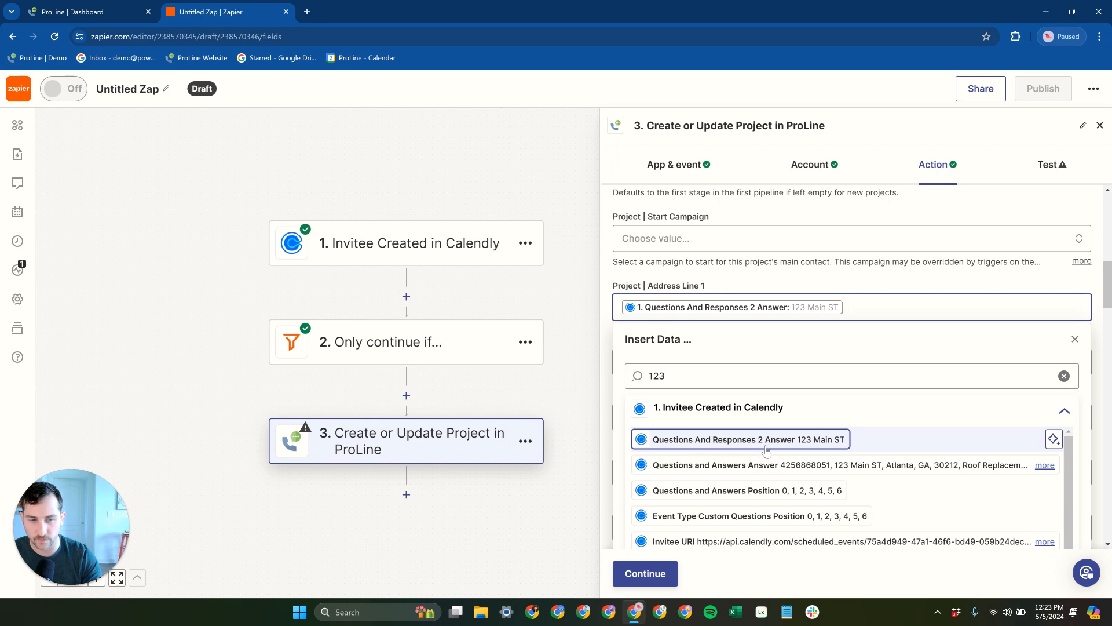
click(773, 294)
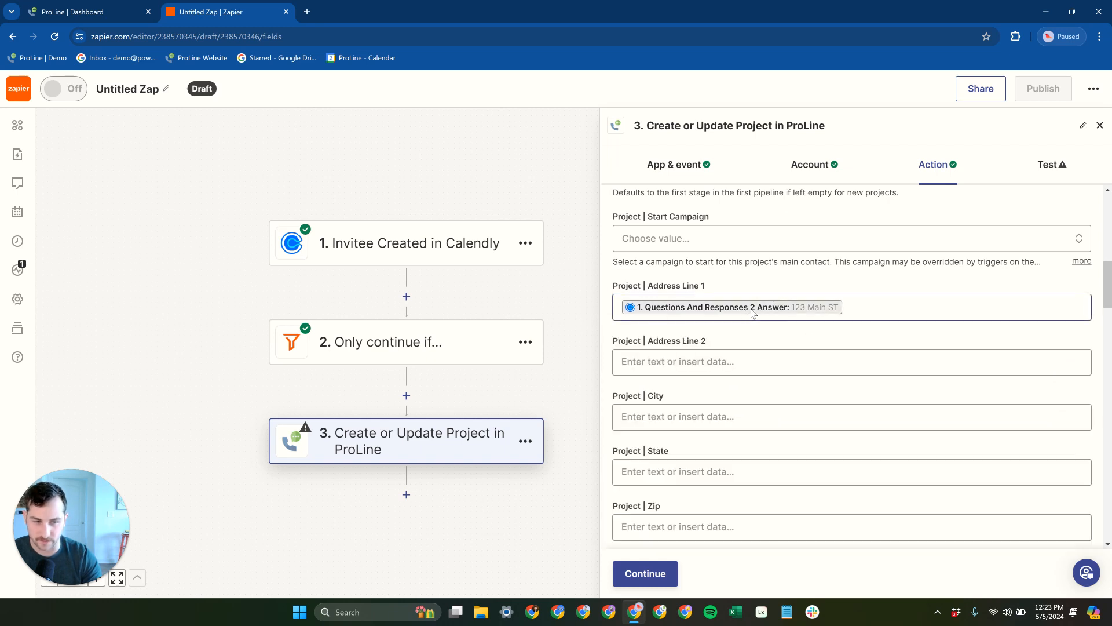
click(846, 308)
click(823, 286)
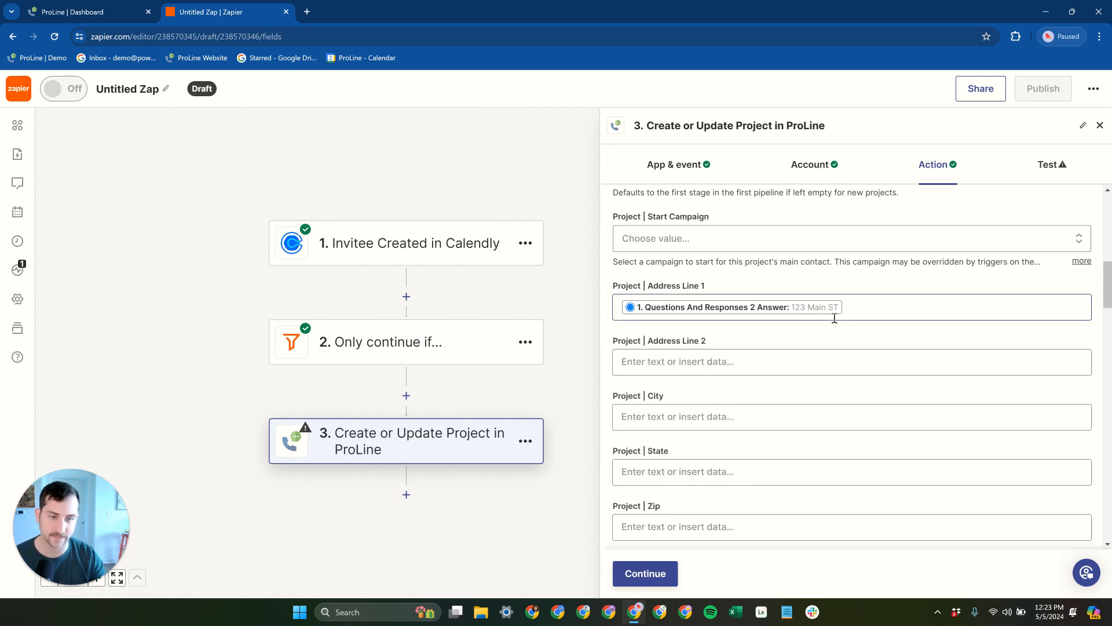
Search the Calendly data for "atlant" and map Questions And Responses 3 Answer into Project City, leaving Address Line 2 empty.
click(750, 359)
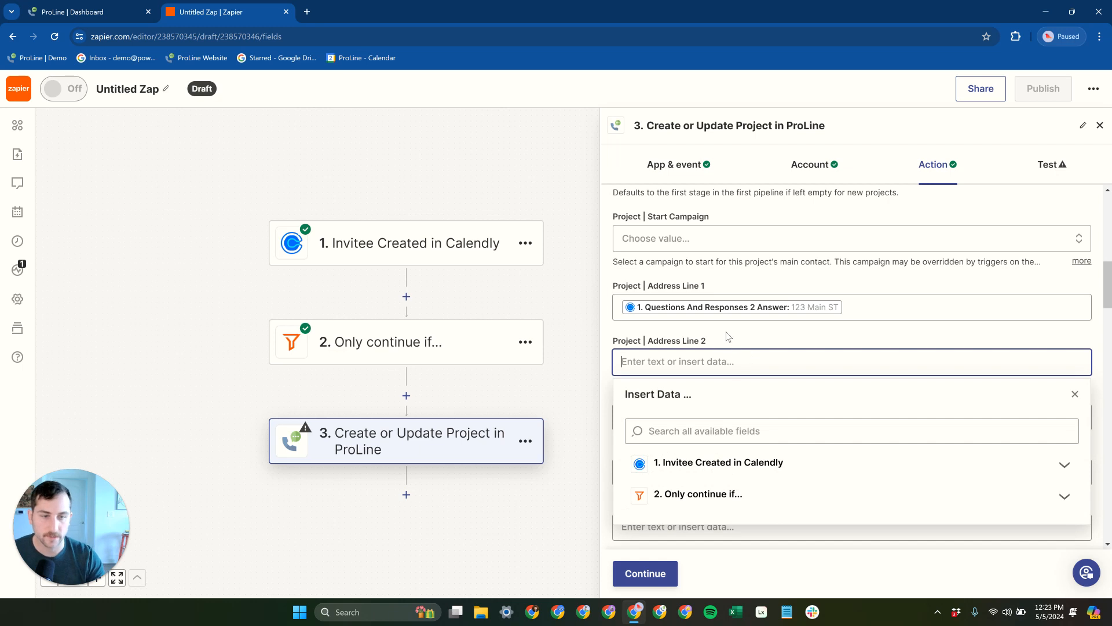
click(752, 422)
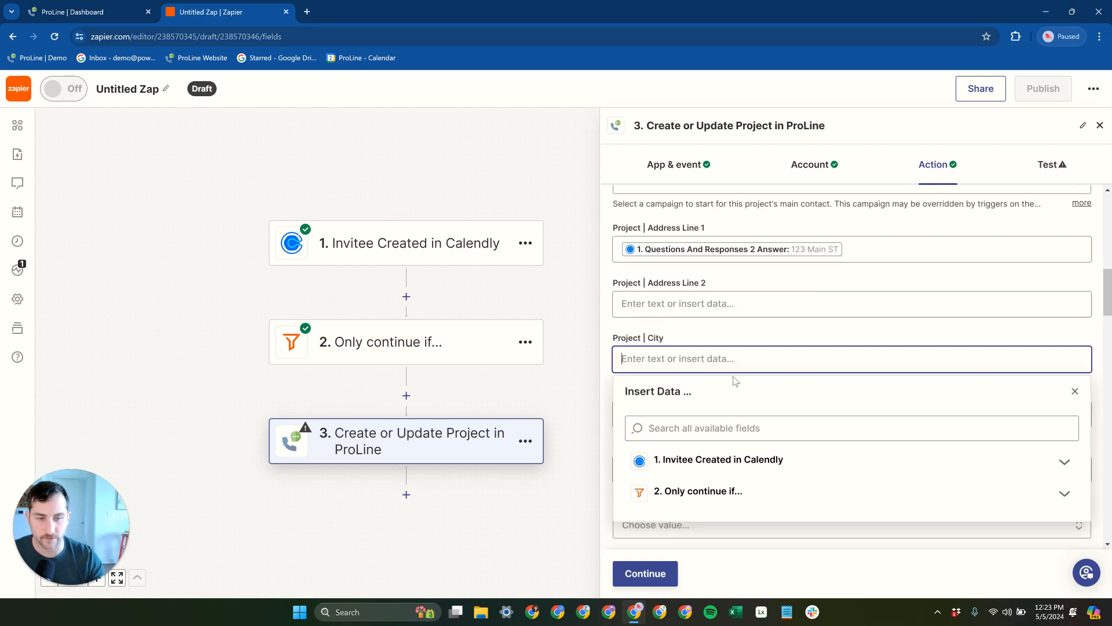
click(756, 303)
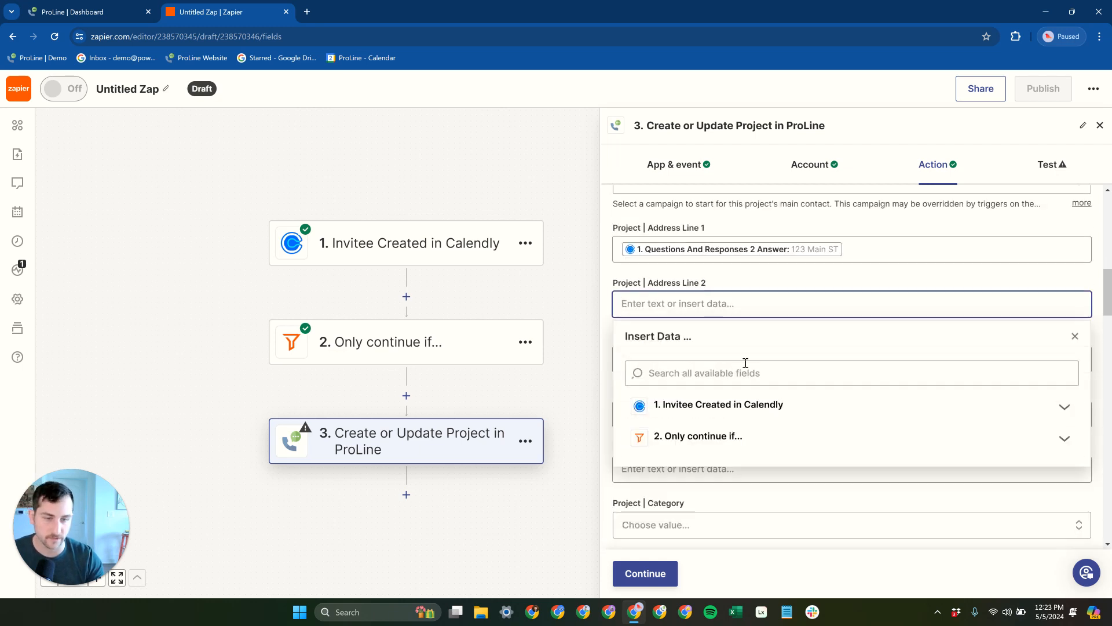
click(724, 357)
click(754, 427)
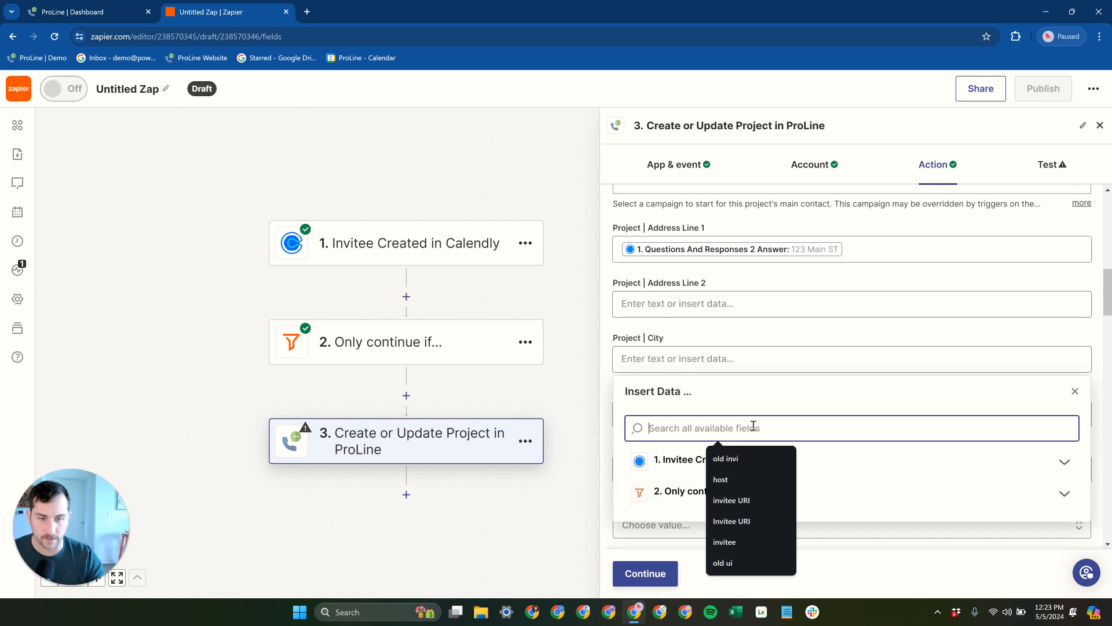
text(city)
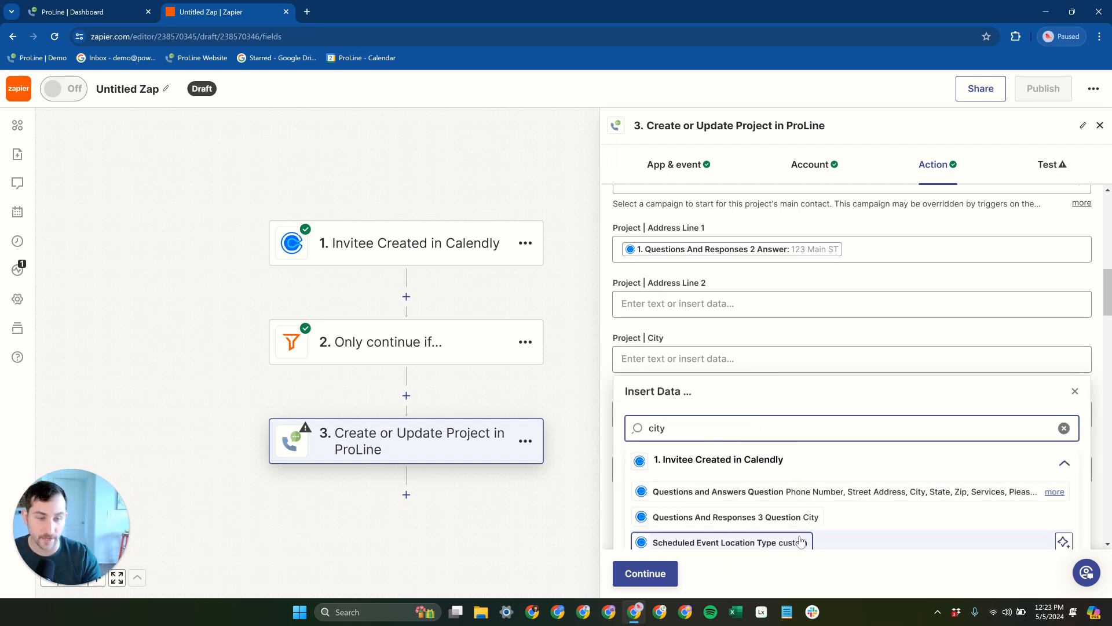
drag(678, 430, 642, 434)
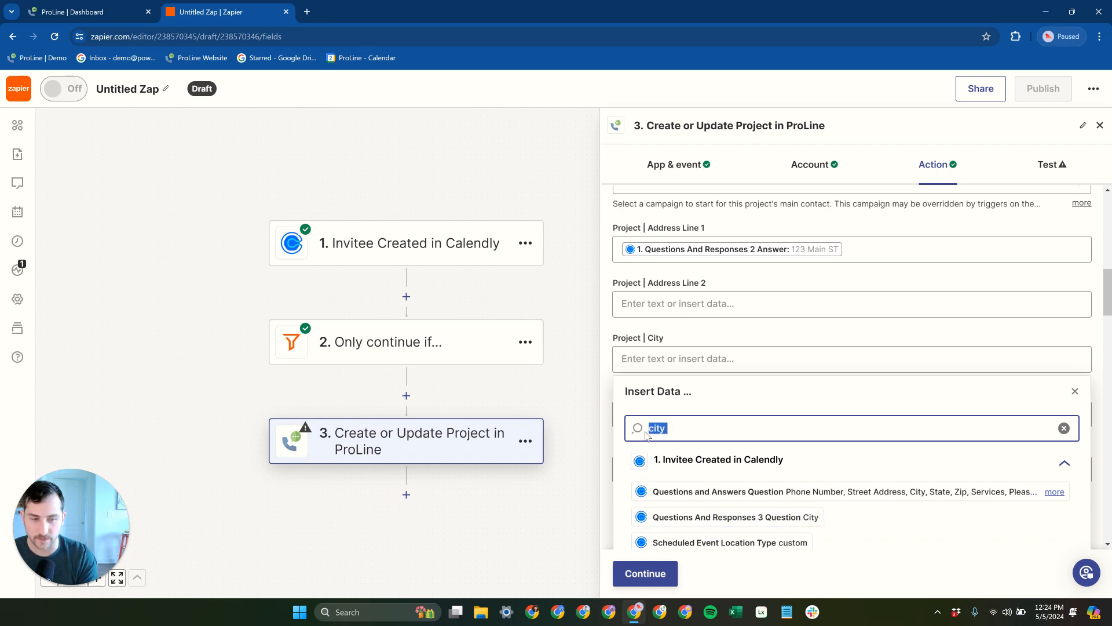
key(BackSpace)
text(atlant)
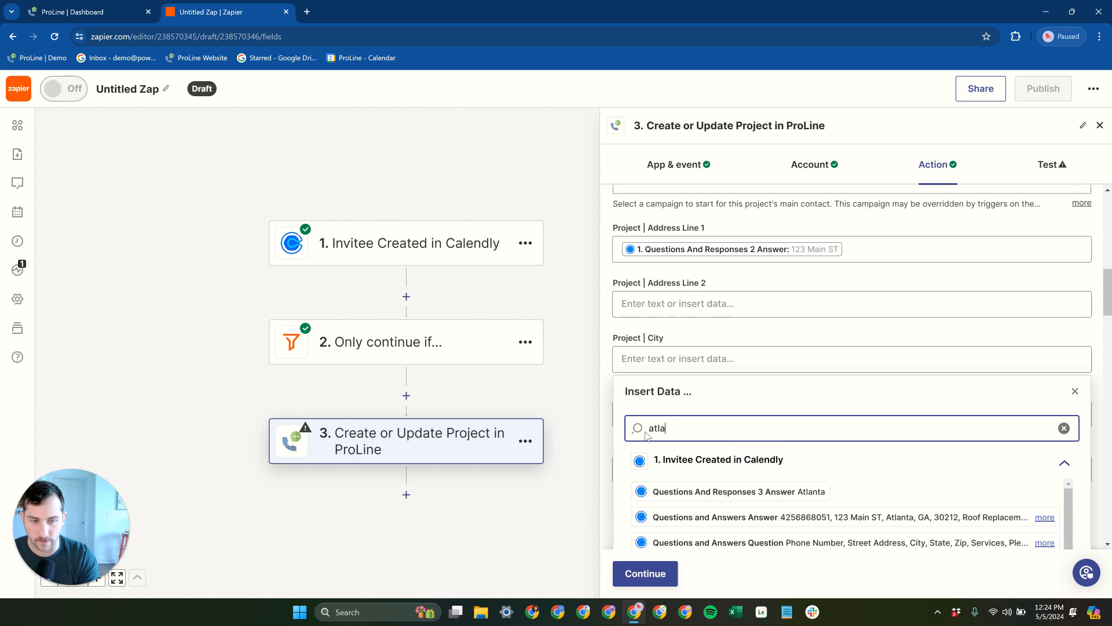
click(777, 490)
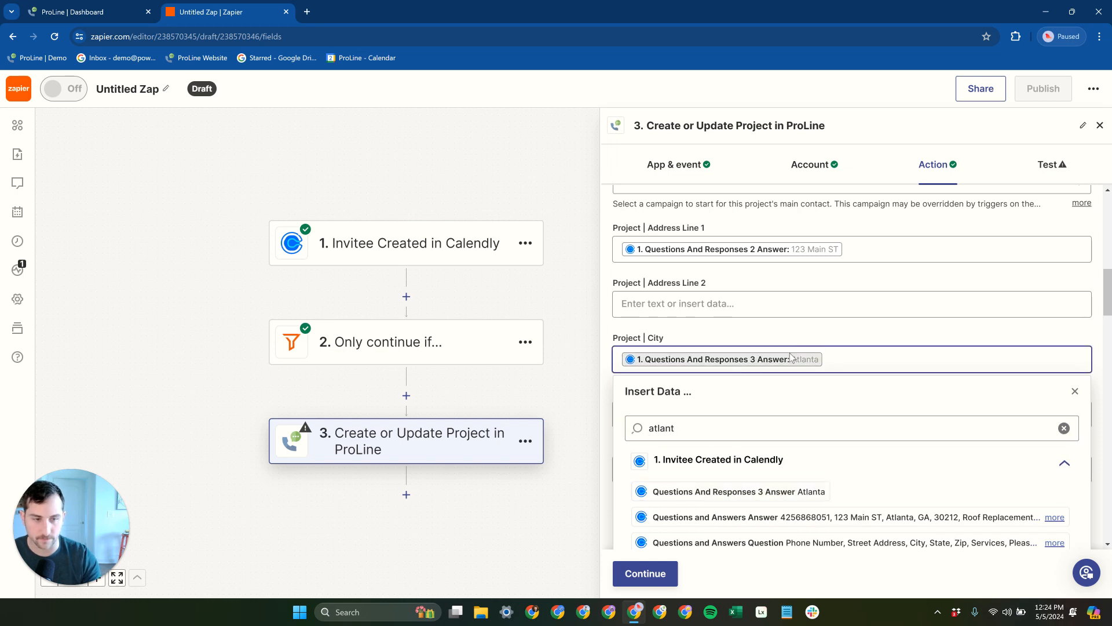
click(810, 347)
Search the Calendly data for "ga" and map Questions And Responses 4 Answer into Project State.
click(795, 411)
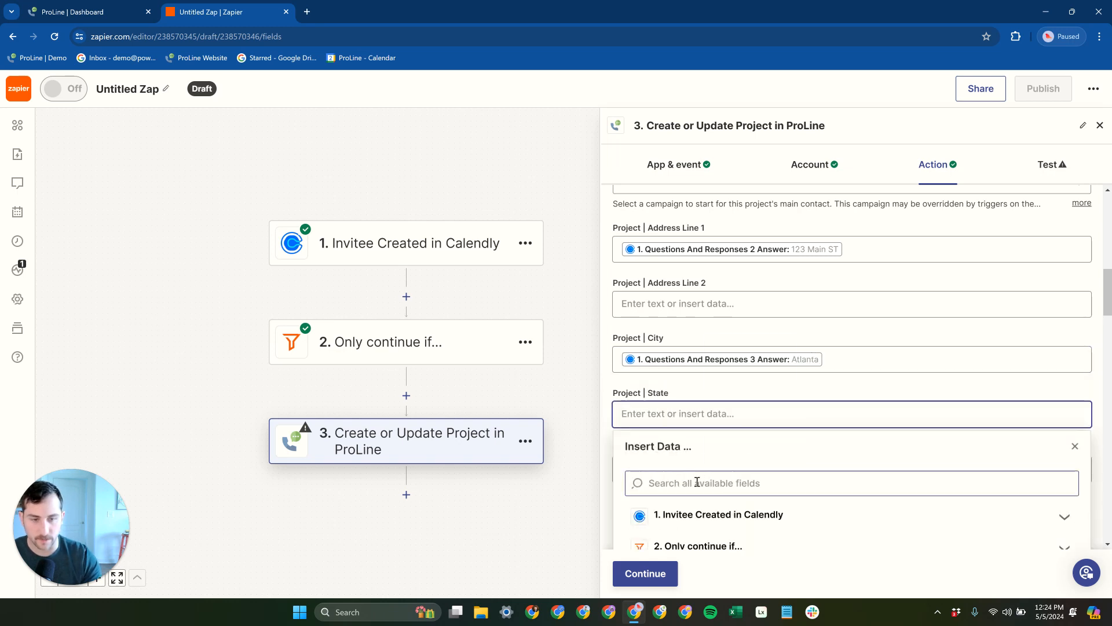
click(698, 482)
text(sta)
key(ctrl+a)
text(ga)
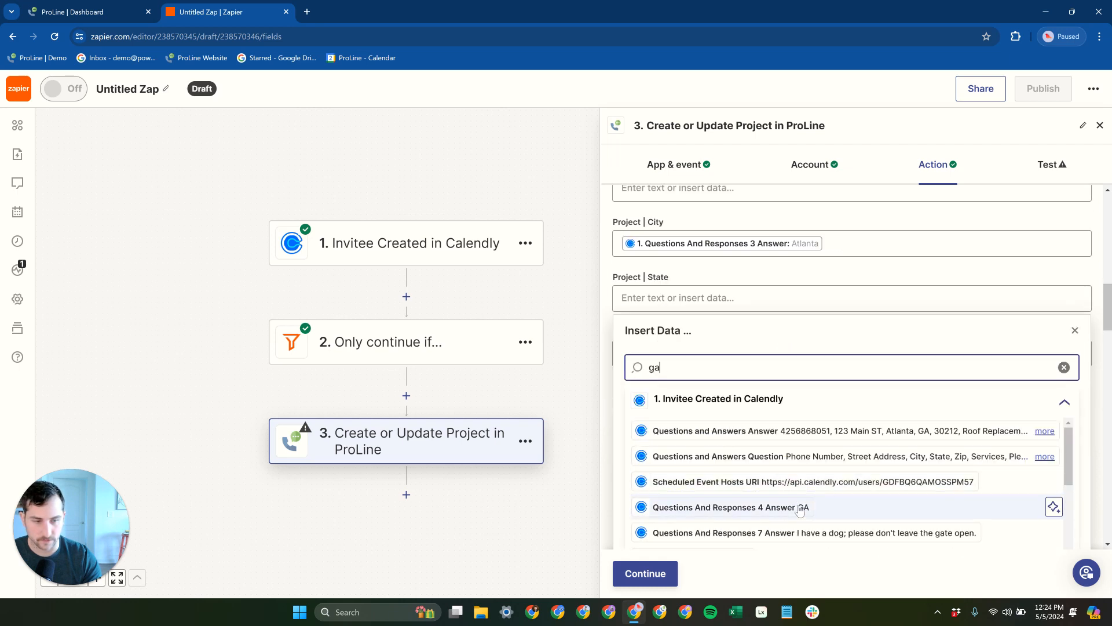
click(795, 509)
click(763, 271)
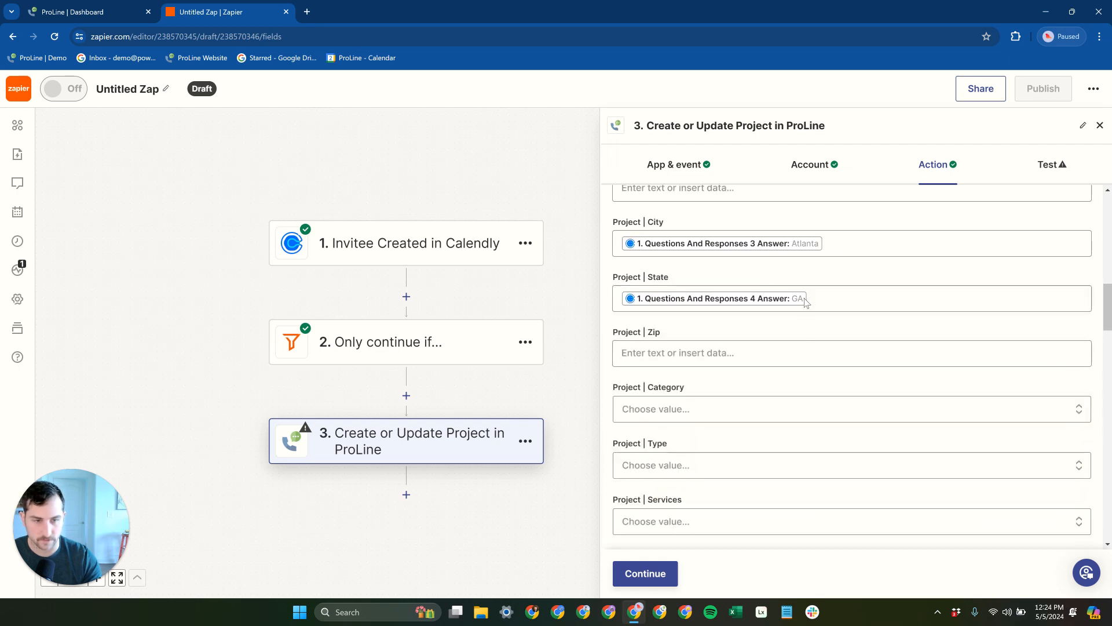
Search the Calendly data for 3 and map Questions And Responses 5 Answer into Project Zip.
click(739, 354)
click(714, 422)
text(3)
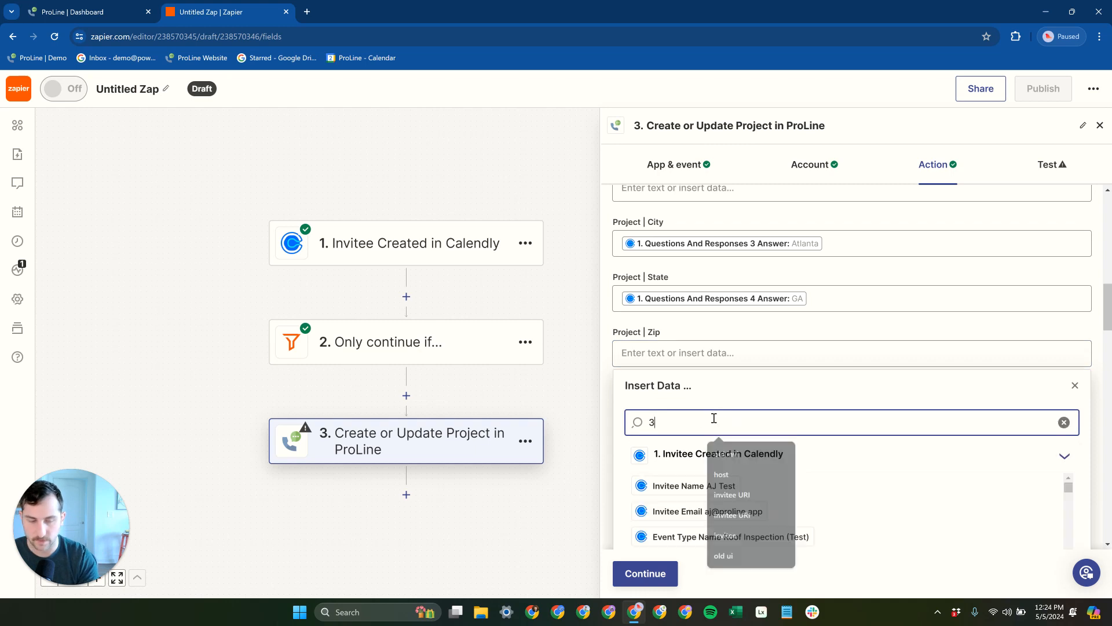
scroll(762, 512, down, 1)
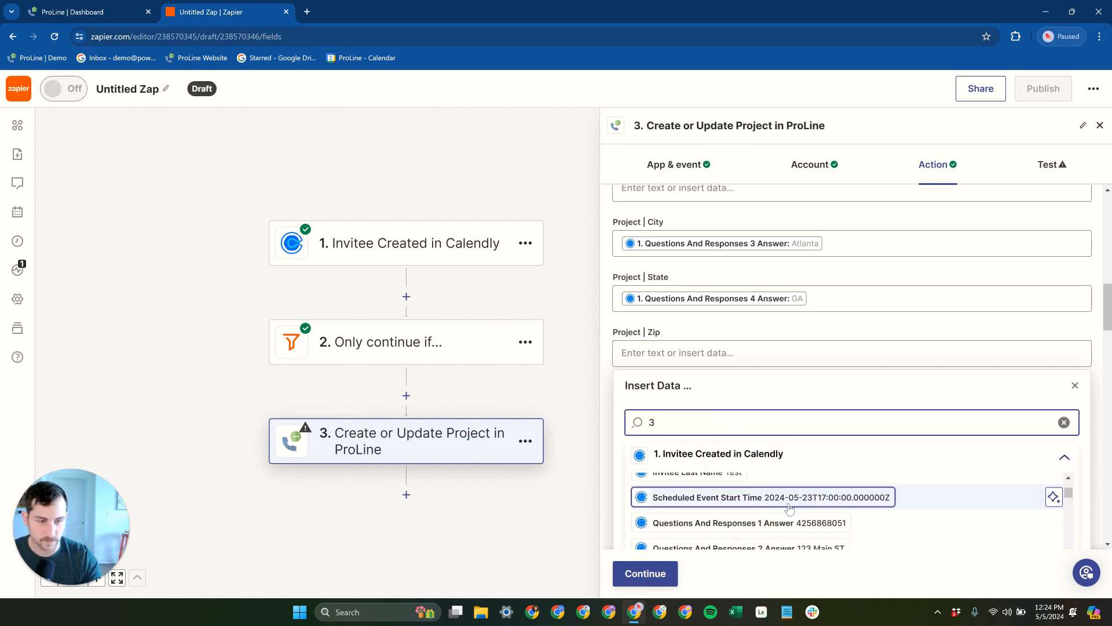
scroll(846, 513, down, 6)
scroll(840, 513, down, 5)
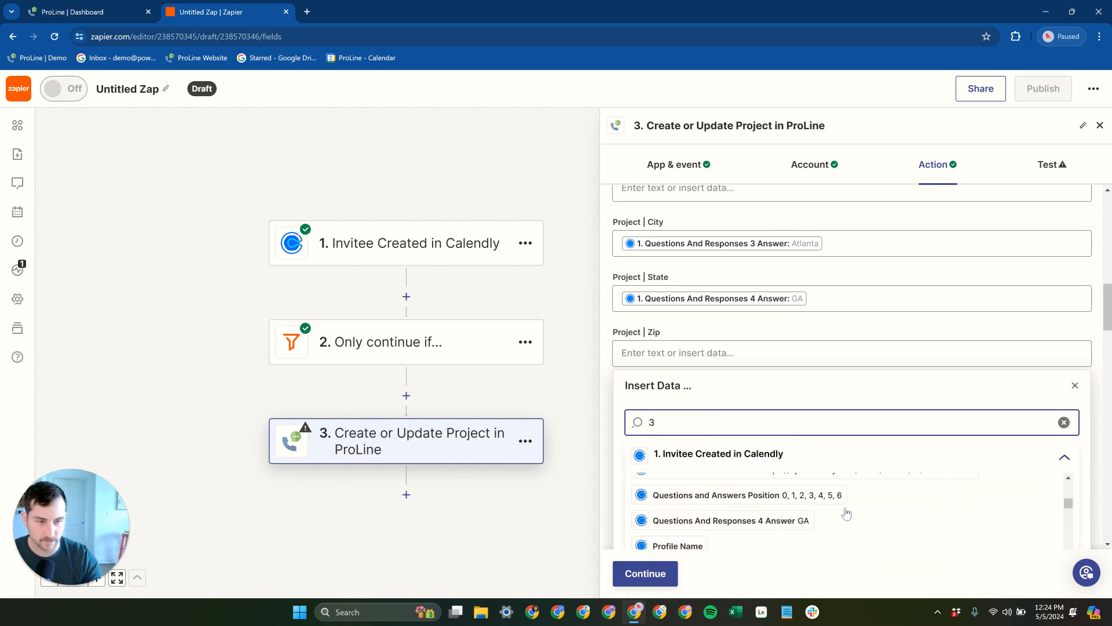
scroll(832, 518, up, 1)
scroll(832, 518, down, 1)
scroll(832, 518, up, 2)
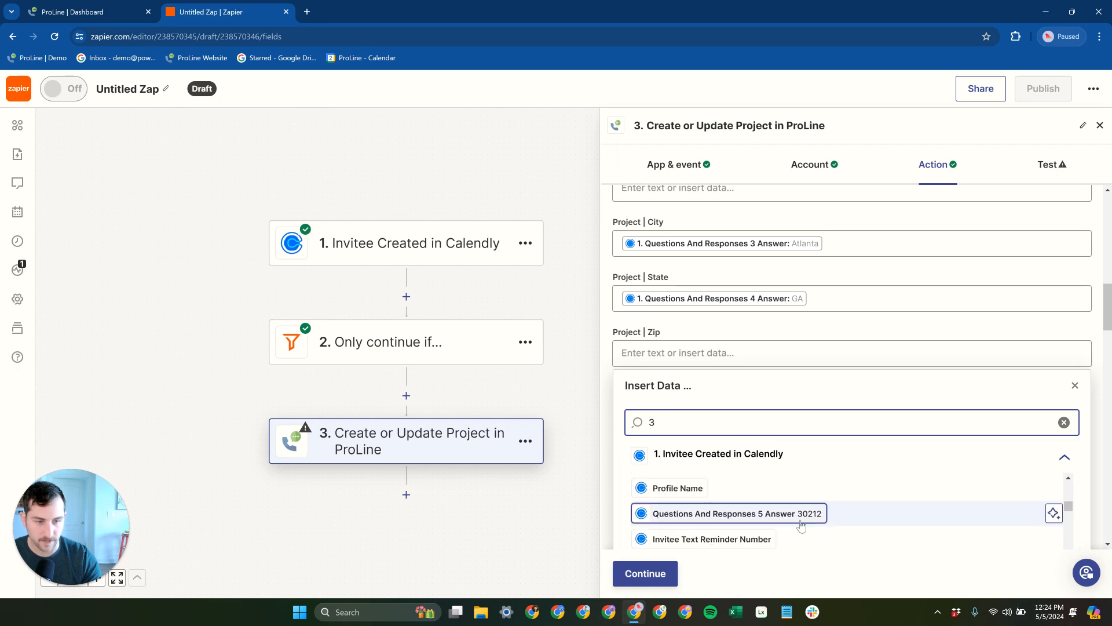
click(732, 513)
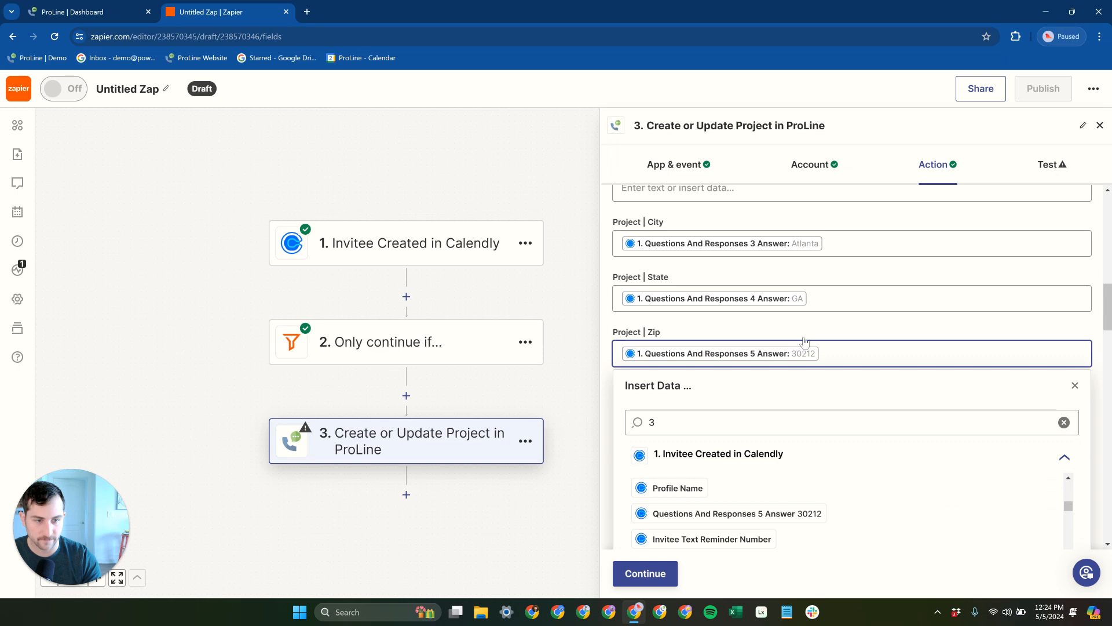
click(839, 353)
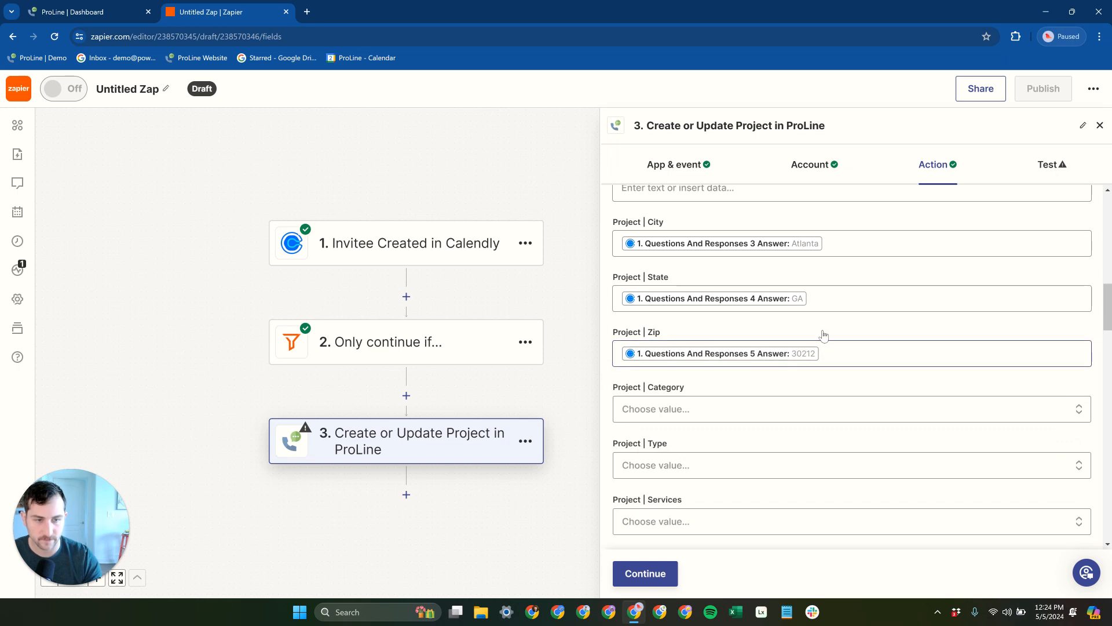
Examine the Project Category choices and the Type, Services and Tags fields, leaving them unset.
click(687, 408)
click(691, 391)
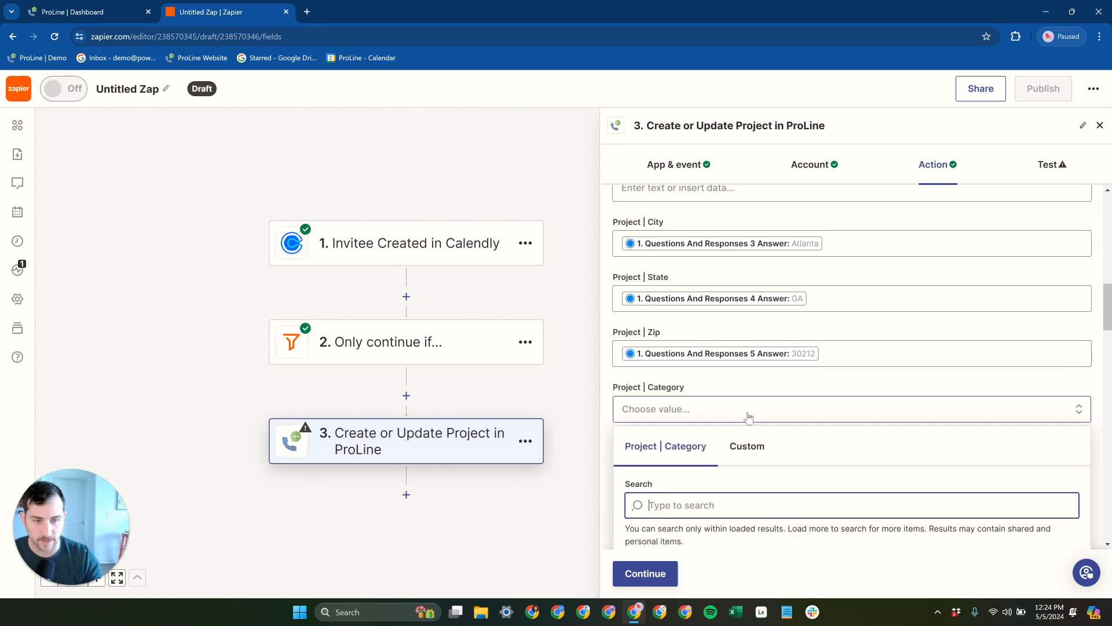
scroll(747, 417, down, 2)
click(687, 269)
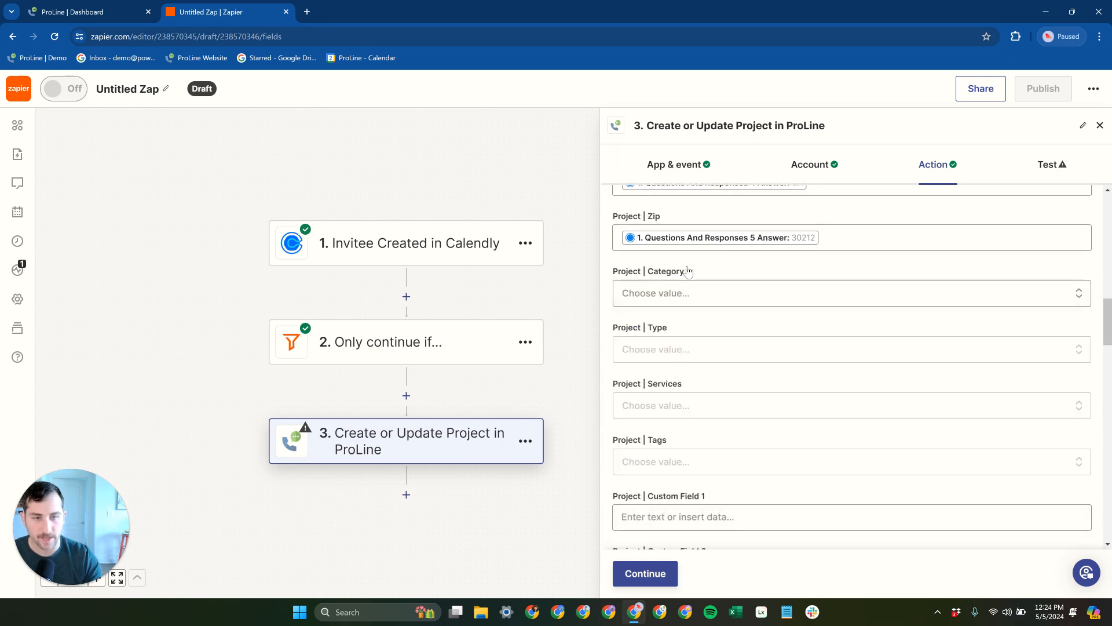
click(608, 283)
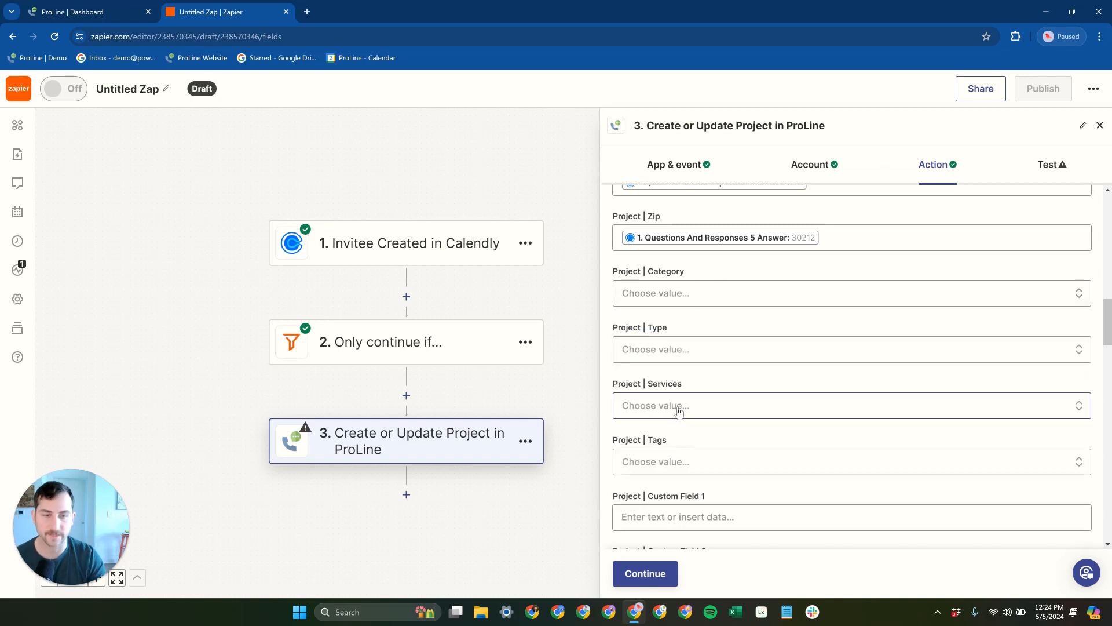
scroll(684, 413, down, 1)
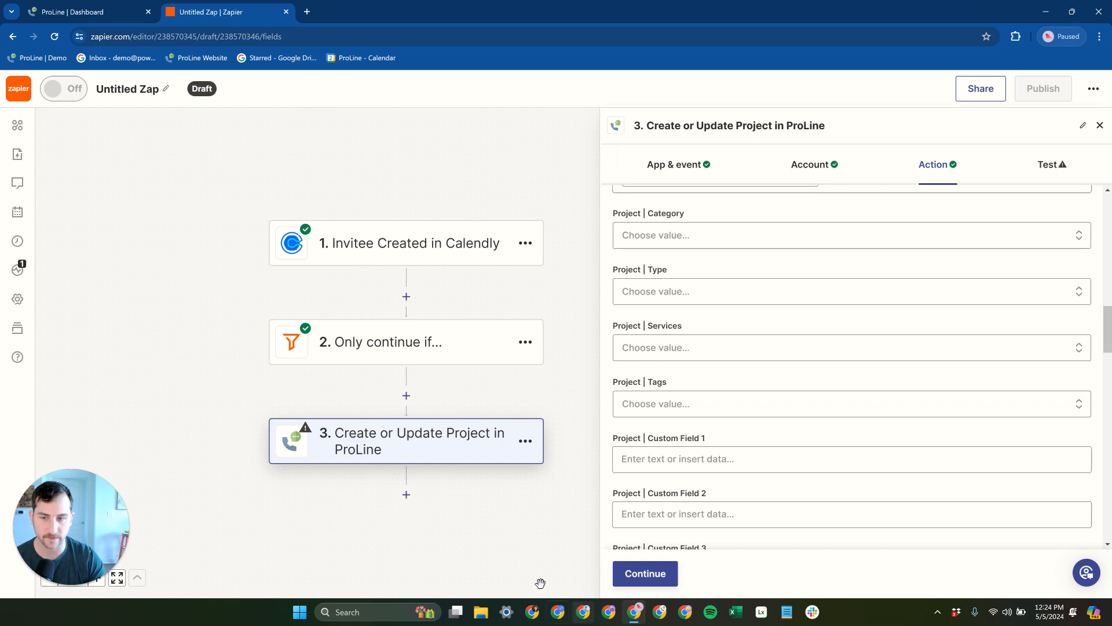
Browse the Calendly fields insertable in Edit by Project ID, including Cancel URL and Reschedule URL, without inserting any.
scroll(726, 255, up, 15)
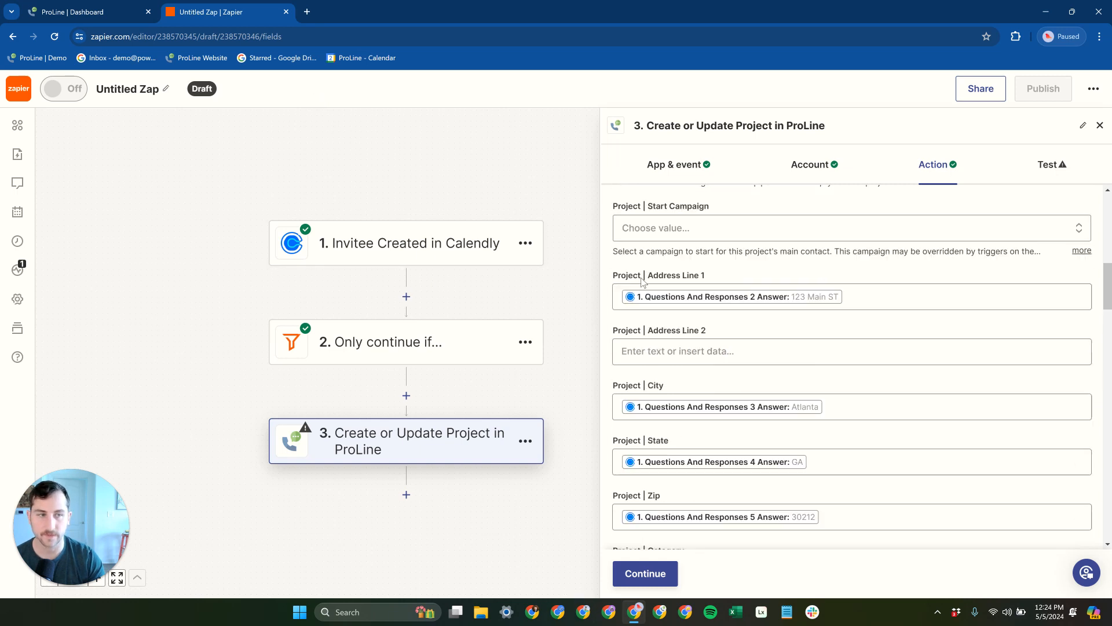
click(726, 255)
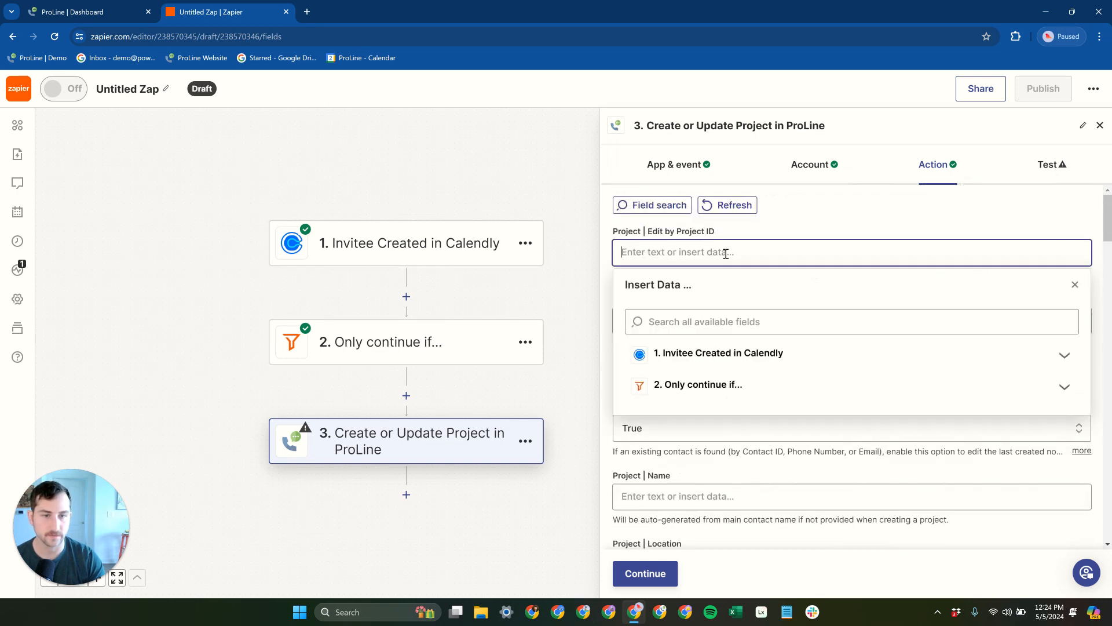
click(754, 352)
scroll(830, 438, down, 8)
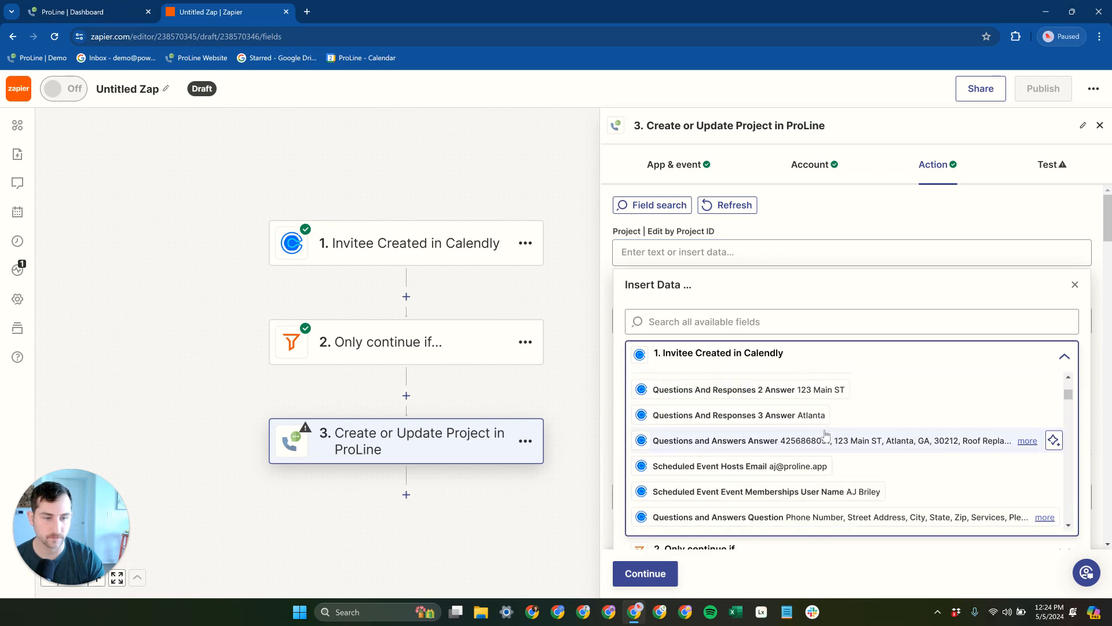
scroll(832, 453, down, 5)
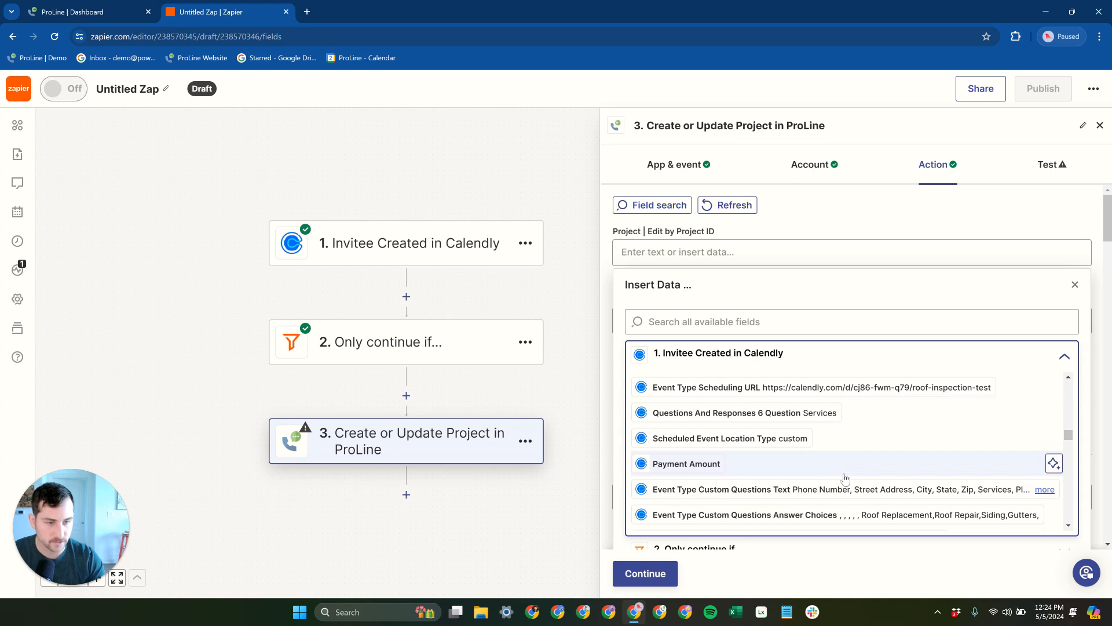
scroll(846, 478, down, 5)
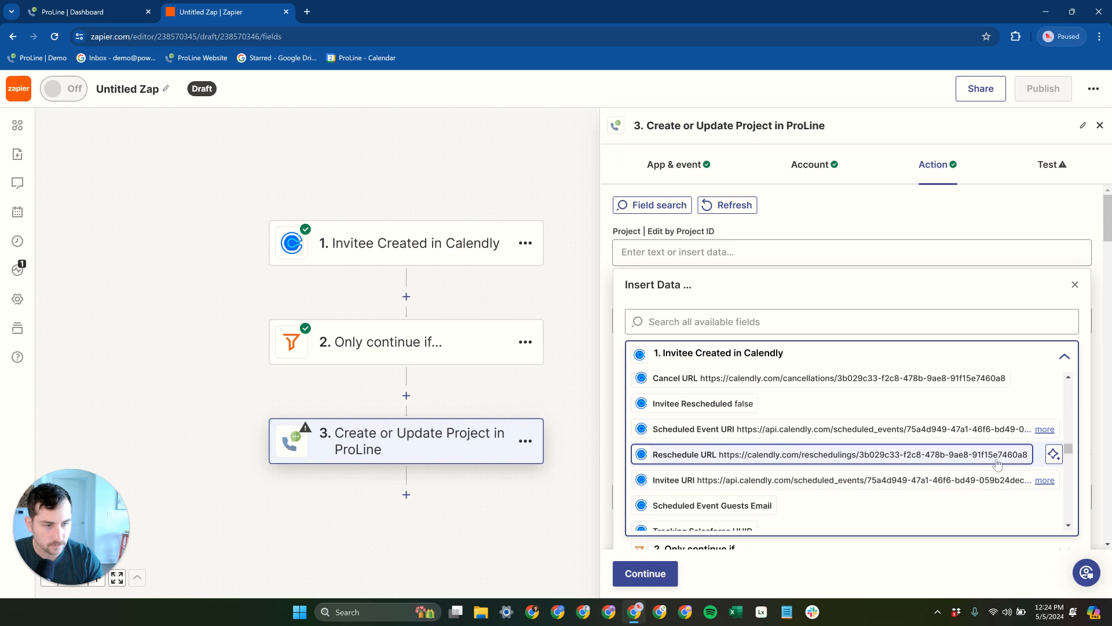
click(606, 301)
click(275, 196)
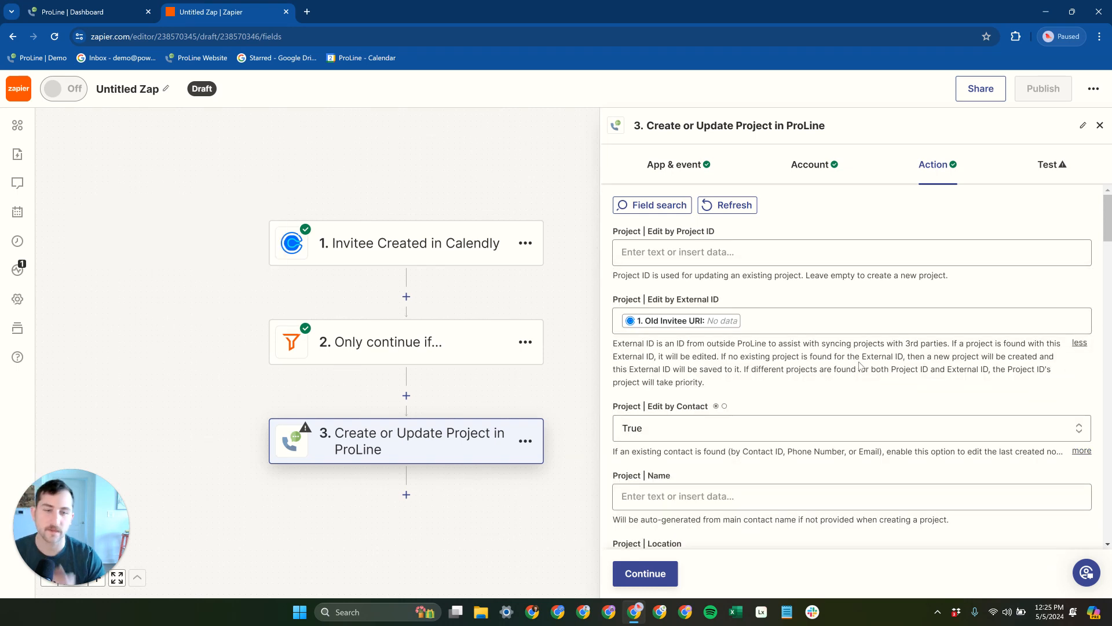
Set Project Tags to the existing Calendly tag.
scroll(835, 348, down, 15)
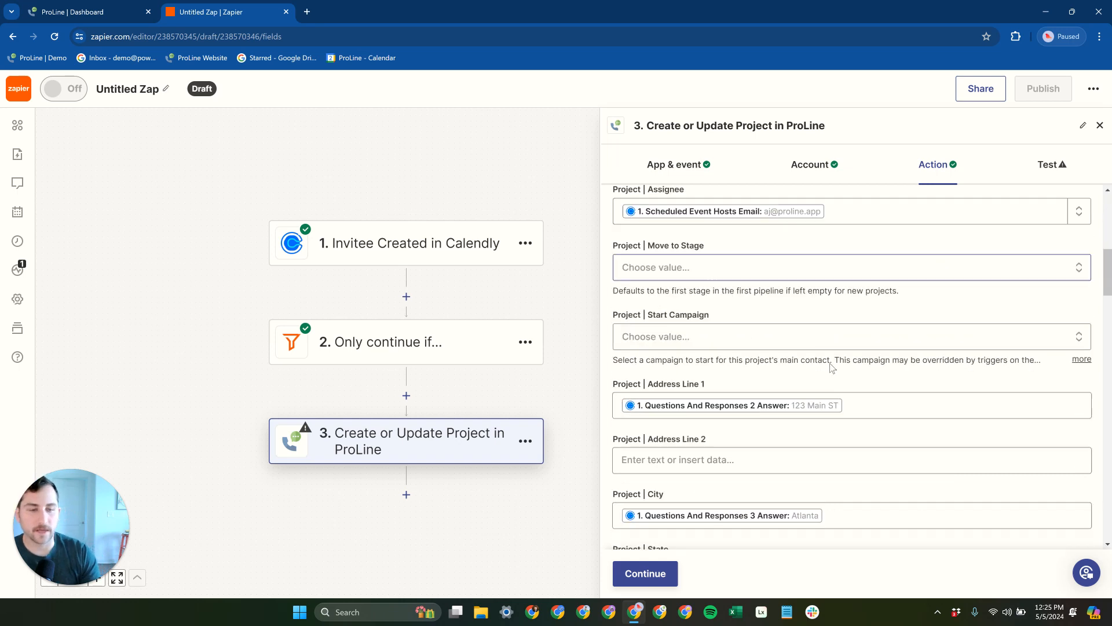
scroll(843, 380, up, 8)
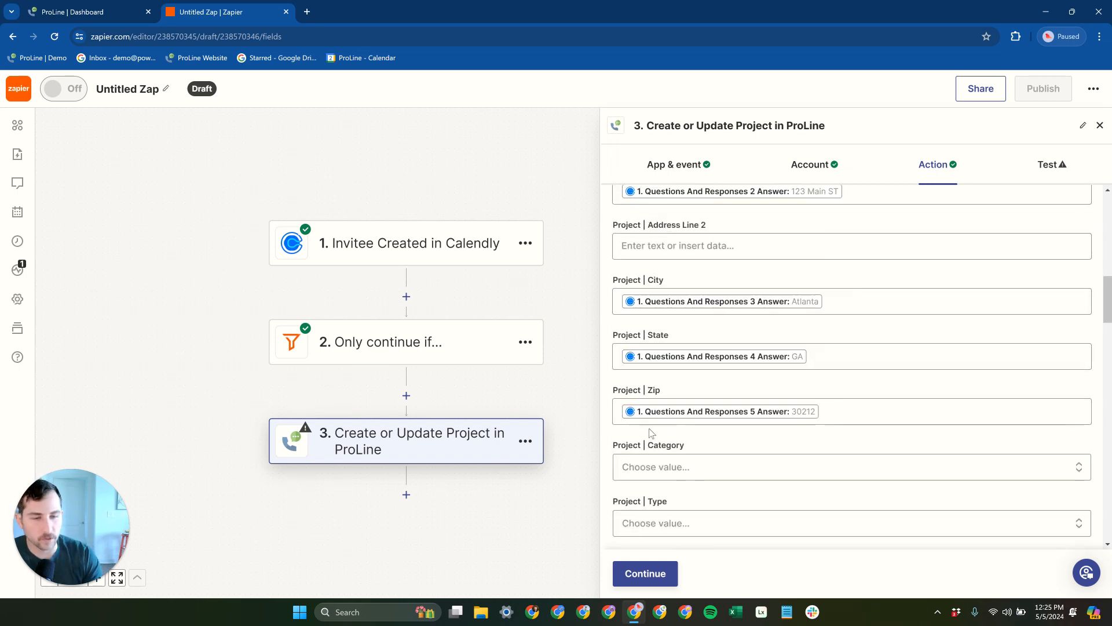
scroll(712, 348, down, 4)
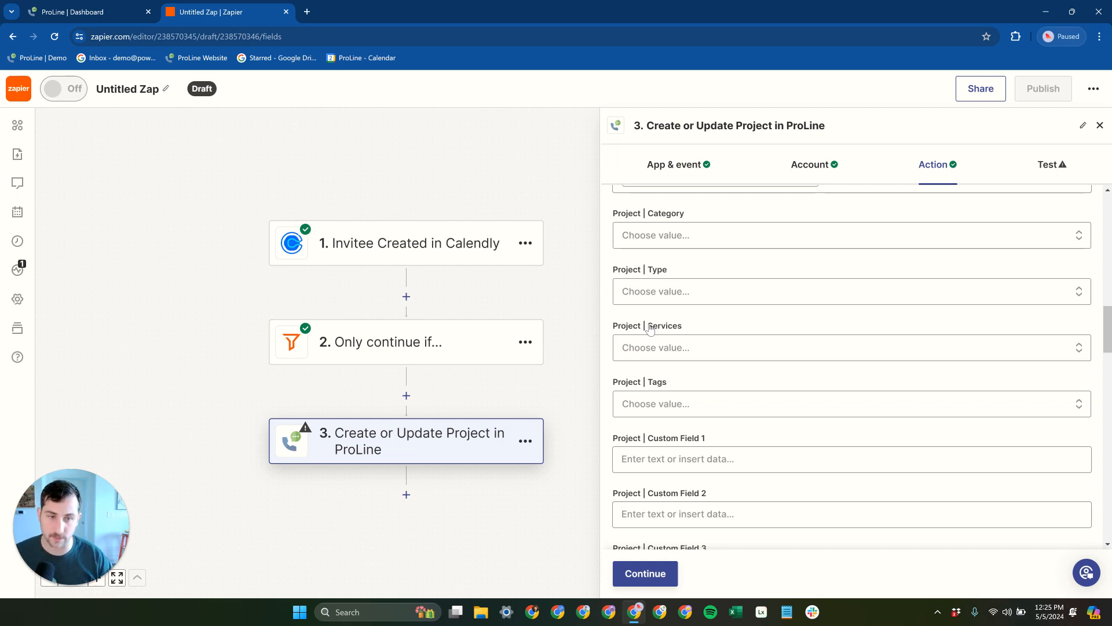
scroll(705, 360, down, 1)
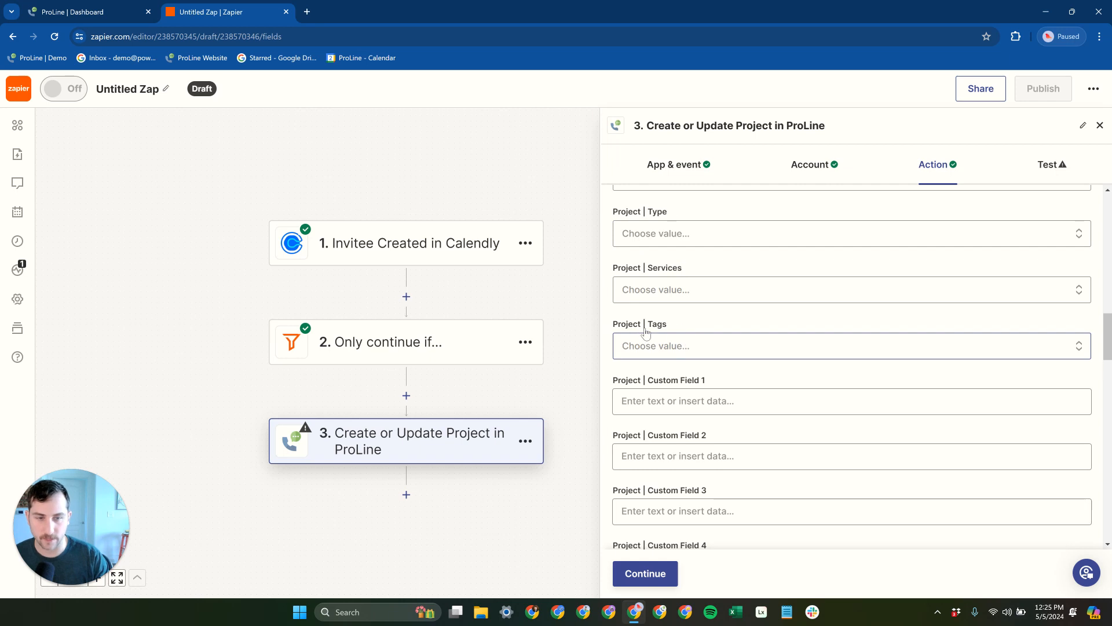
click(677, 352)
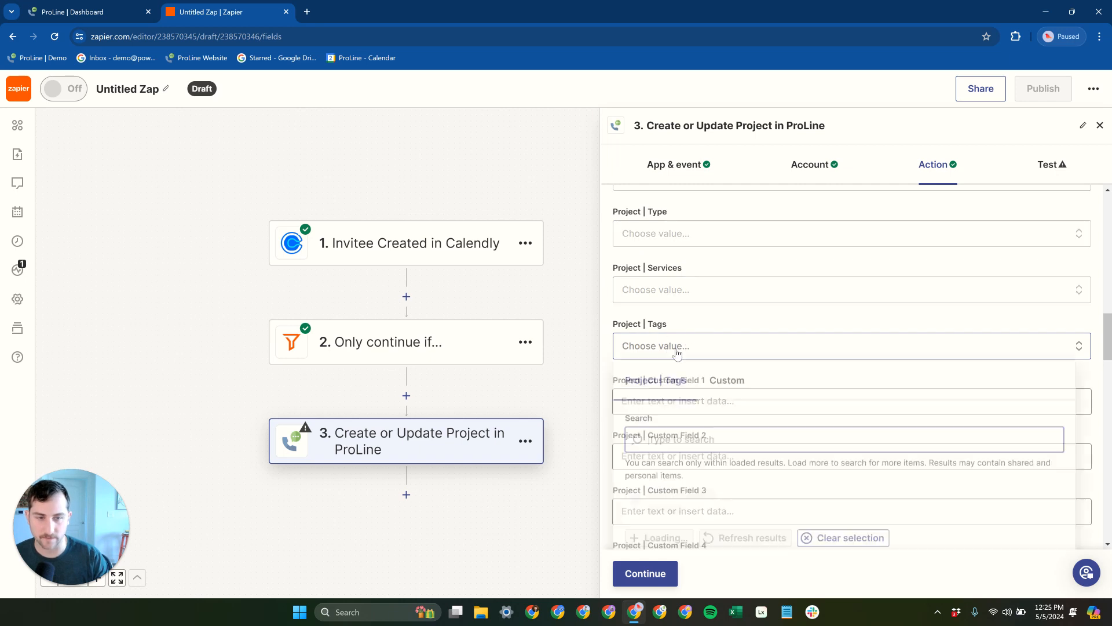
scroll(704, 405, down, 2)
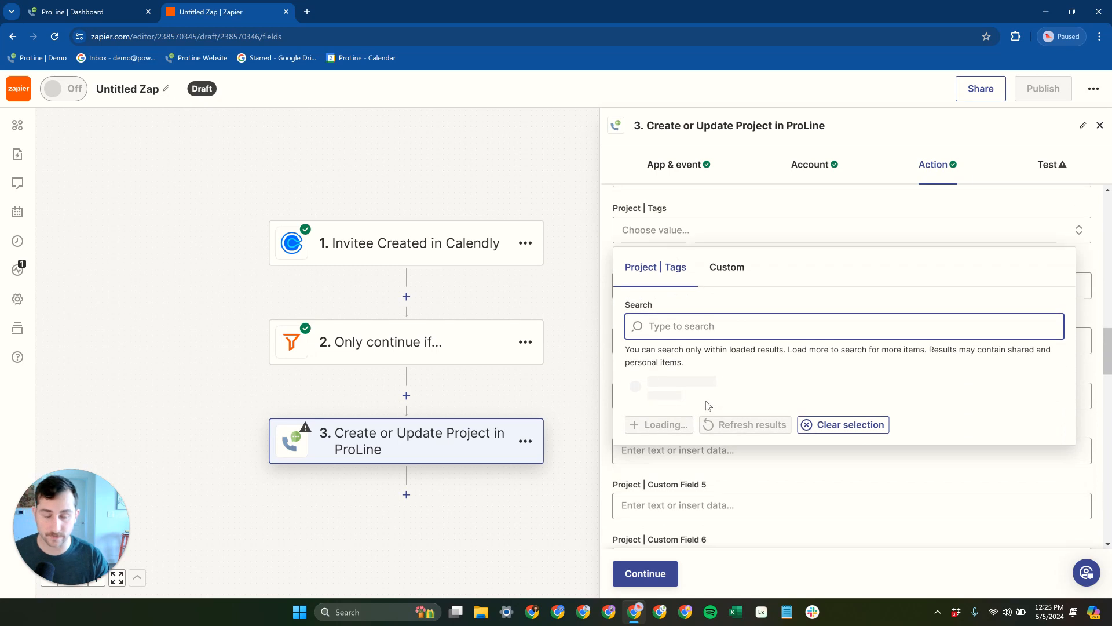
scroll(739, 386, down, 3)
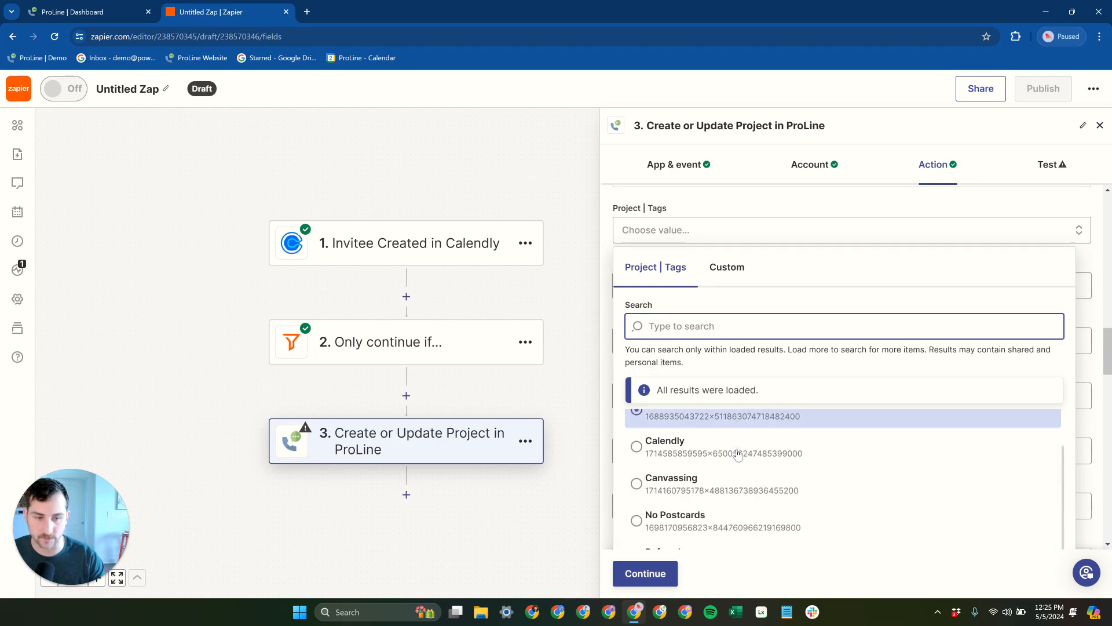
scroll(713, 452, up, 2)
click(701, 464)
scroll(703, 323, up, 2)
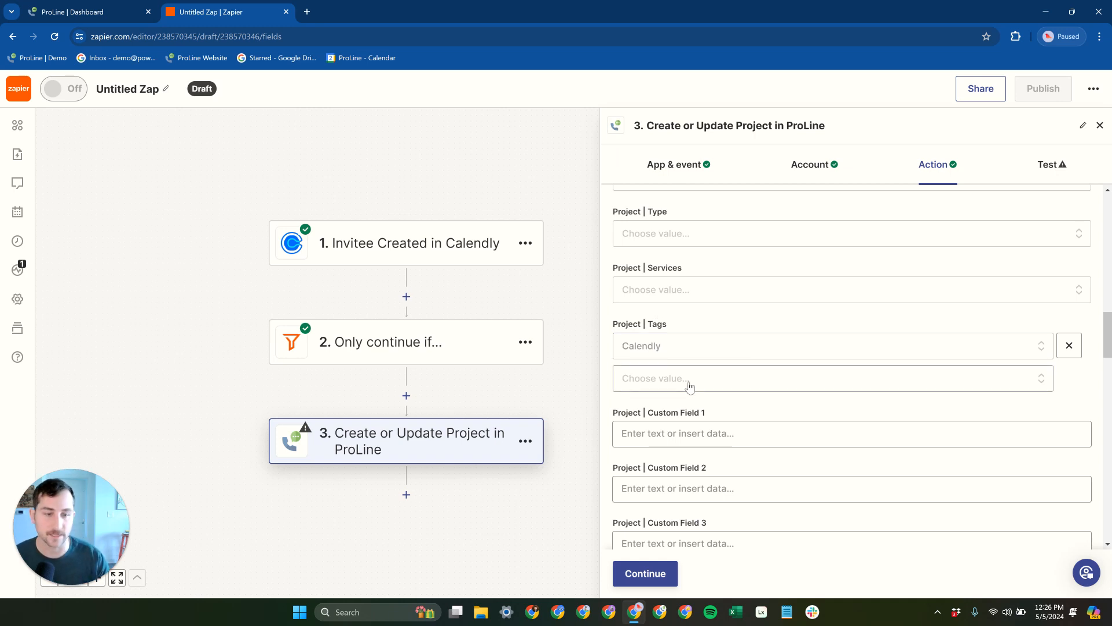
Switch to ProLine and open the first Inspection Scheduled project's details to examine its custom fields.
scroll(687, 385, down, 1)
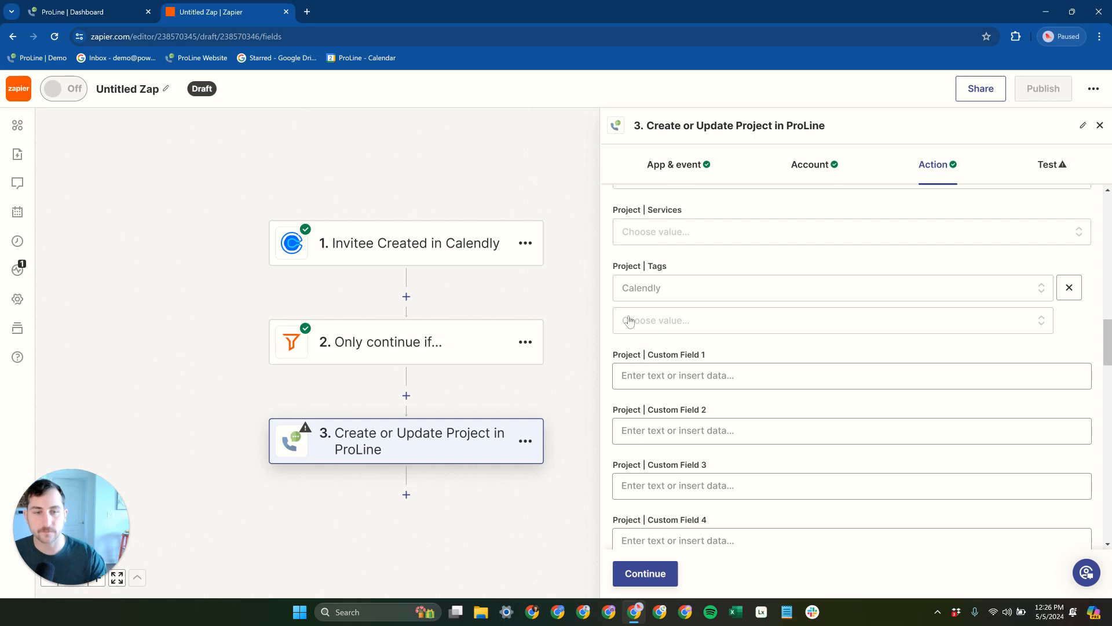
scroll(685, 365, down, 1)
scroll(684, 306, down, 1)
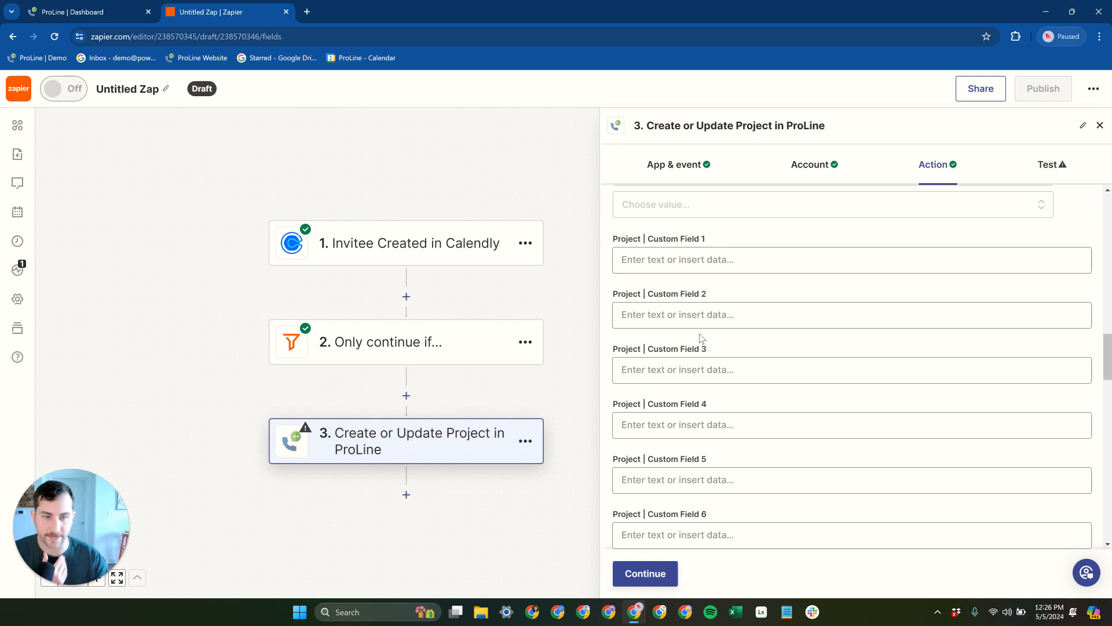
scroll(692, 455, down, 1)
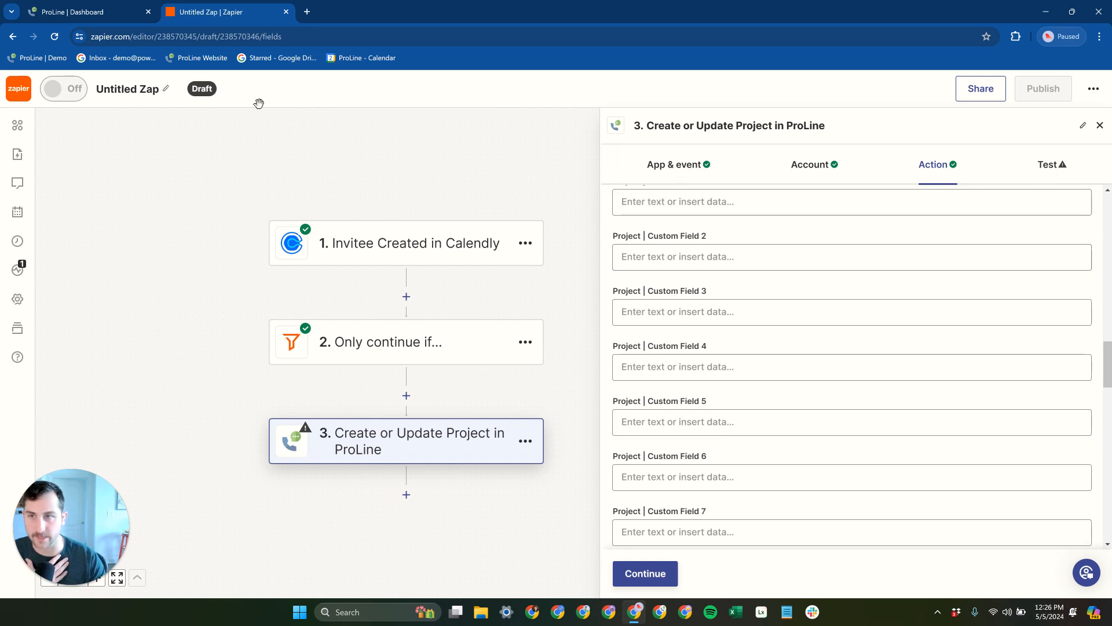
click(116, 10)
click(394, 191)
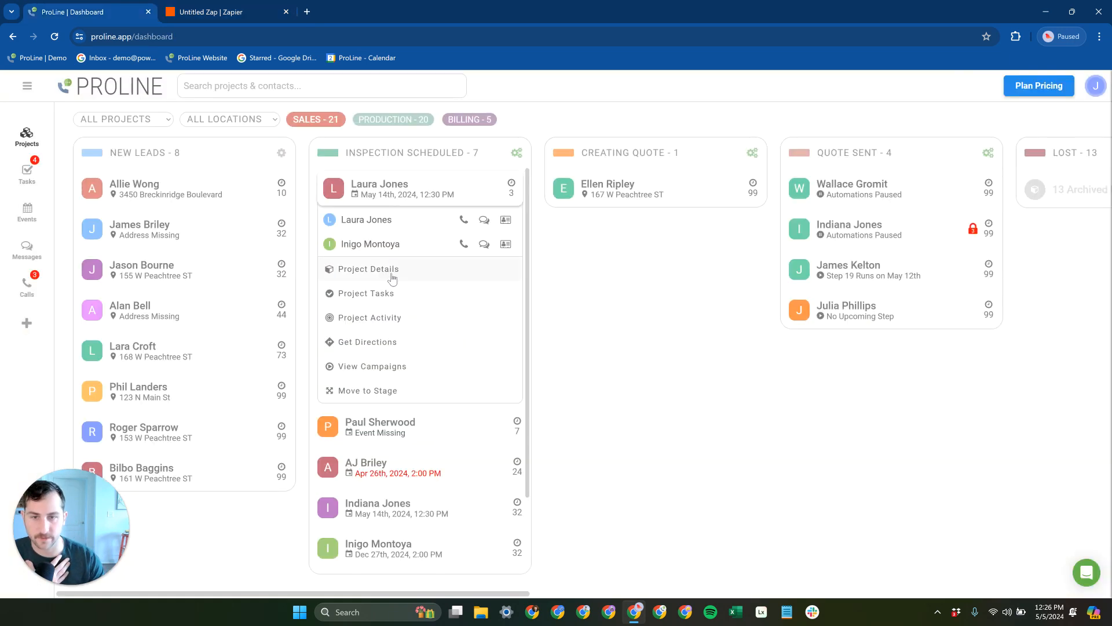
scroll(973, 260, down, 5)
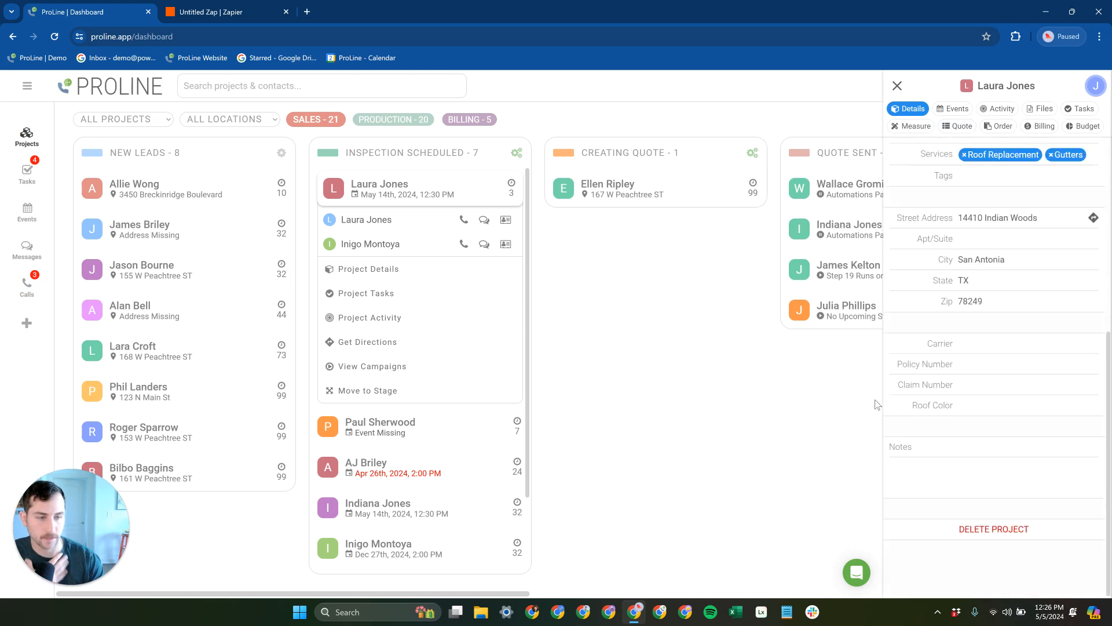
Examine the Custom Texts and Other Contacts labels in ProLine's company settings for projects, and return to the projects board.
click(27, 85)
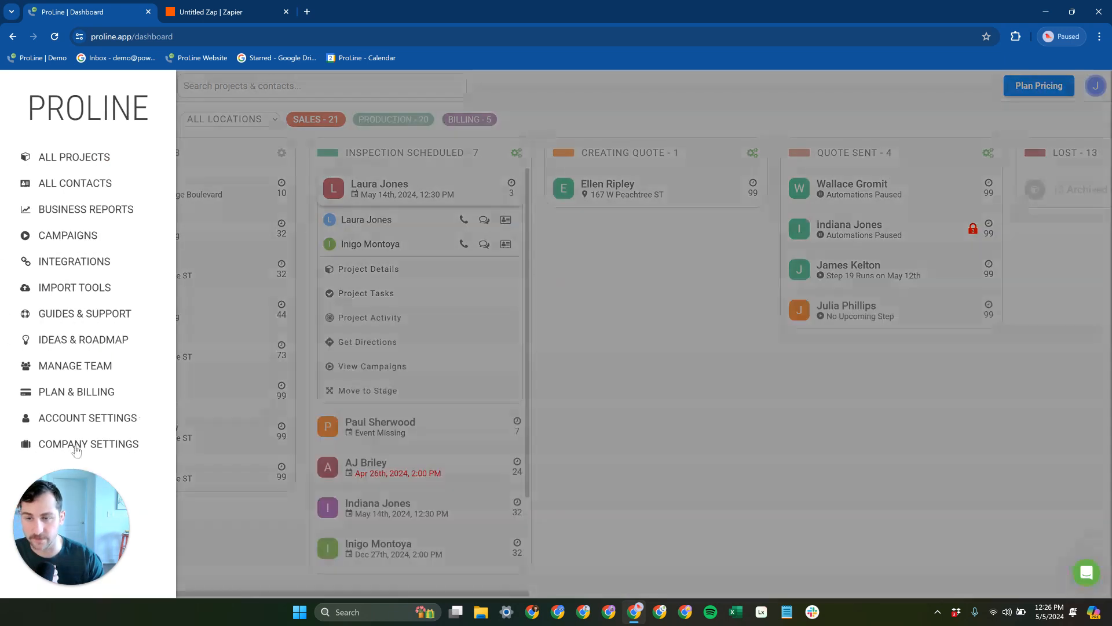
click(76, 514)
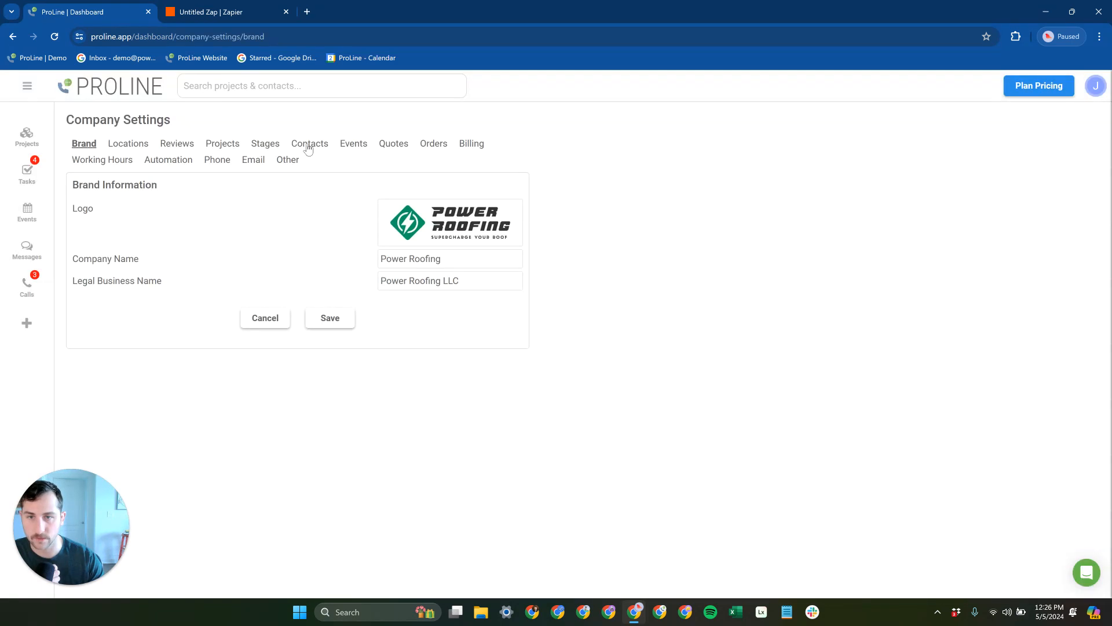
click(232, 145)
click(147, 264)
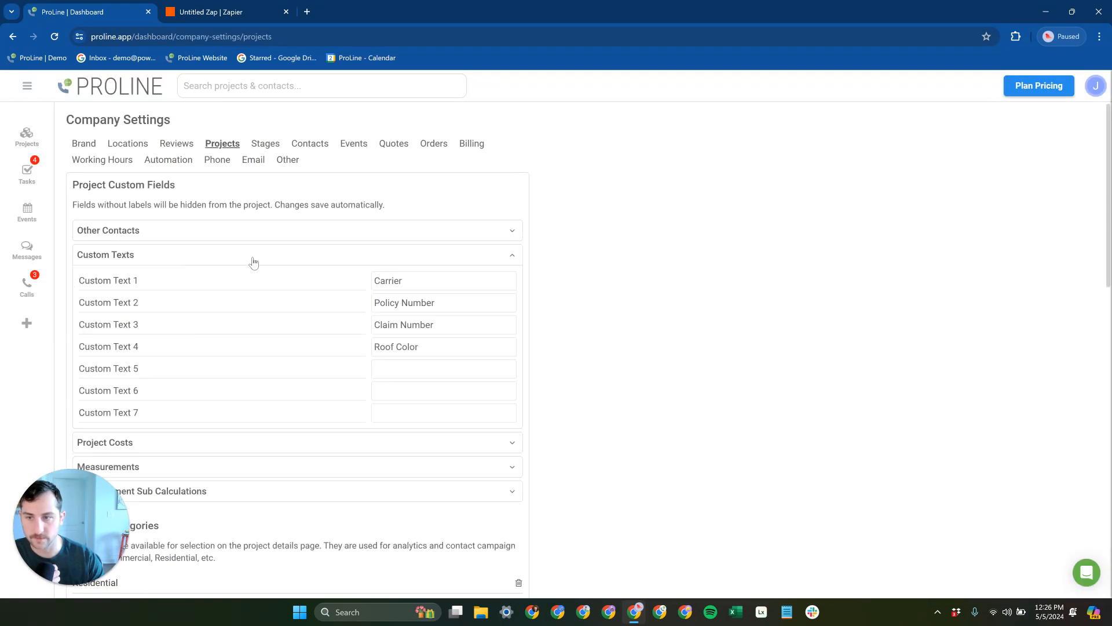
click(239, 258)
click(198, 235)
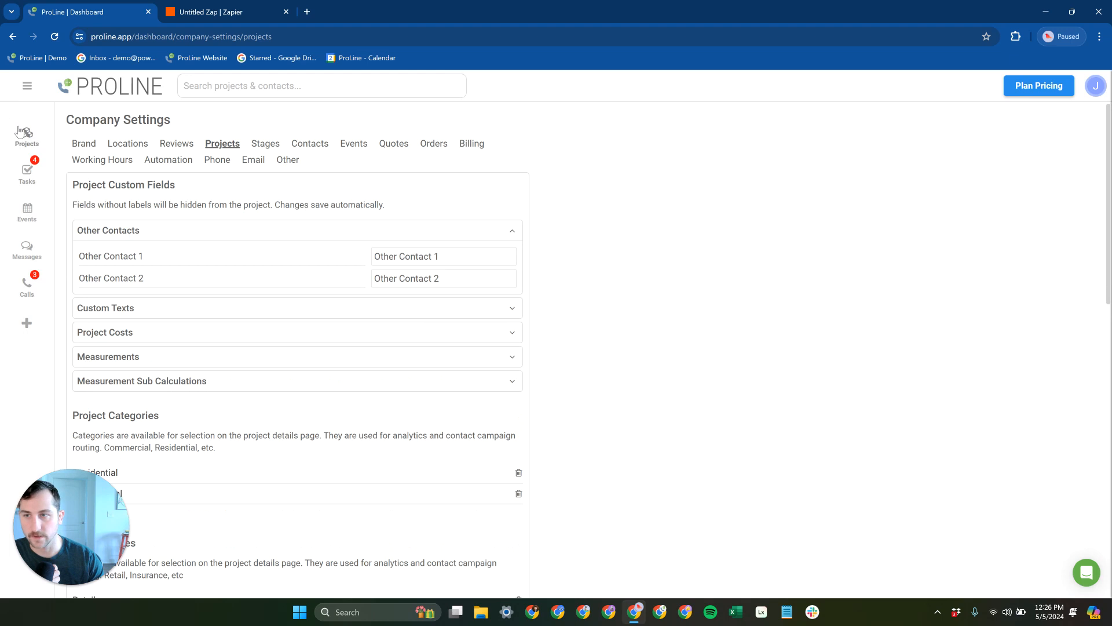
click(27, 135)
Switch back to Zapier and search the Calendly data for invitee in the Project New External ID field.
click(232, 12)
scroll(805, 325, up, 1)
scroll(807, 325, up, 2)
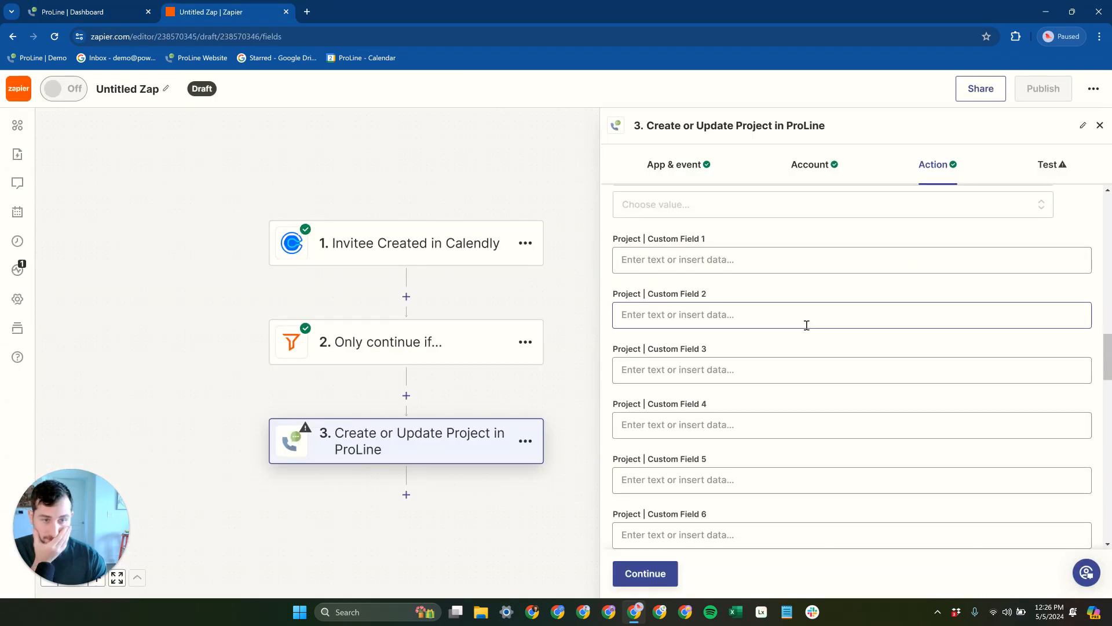
scroll(806, 328, down, 8)
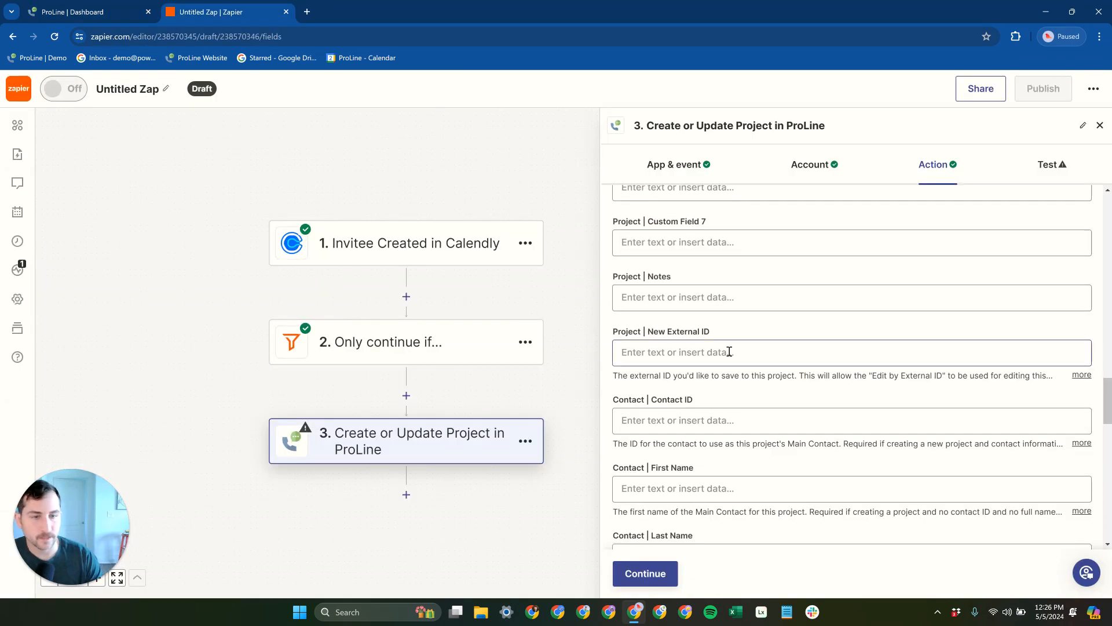
click(666, 357)
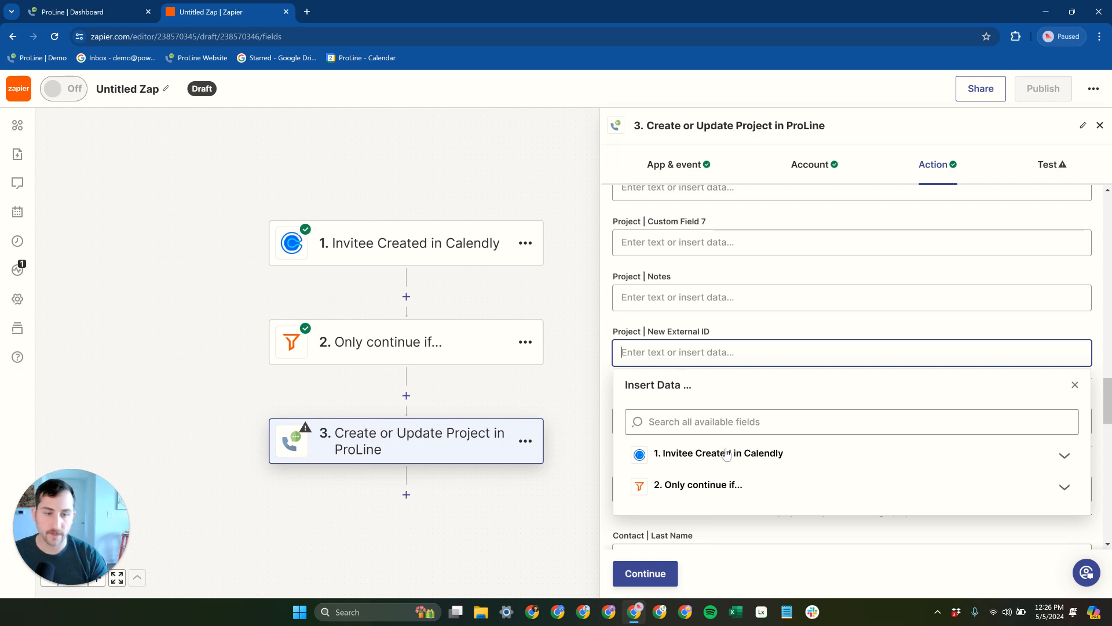
click(711, 461)
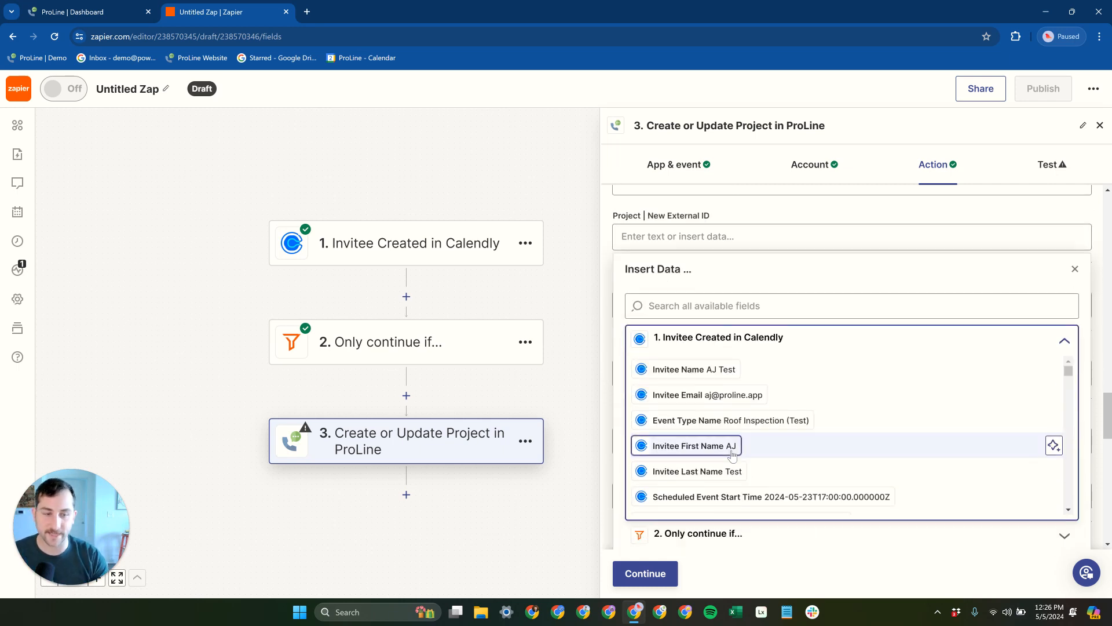
click(711, 366)
text(invitee)
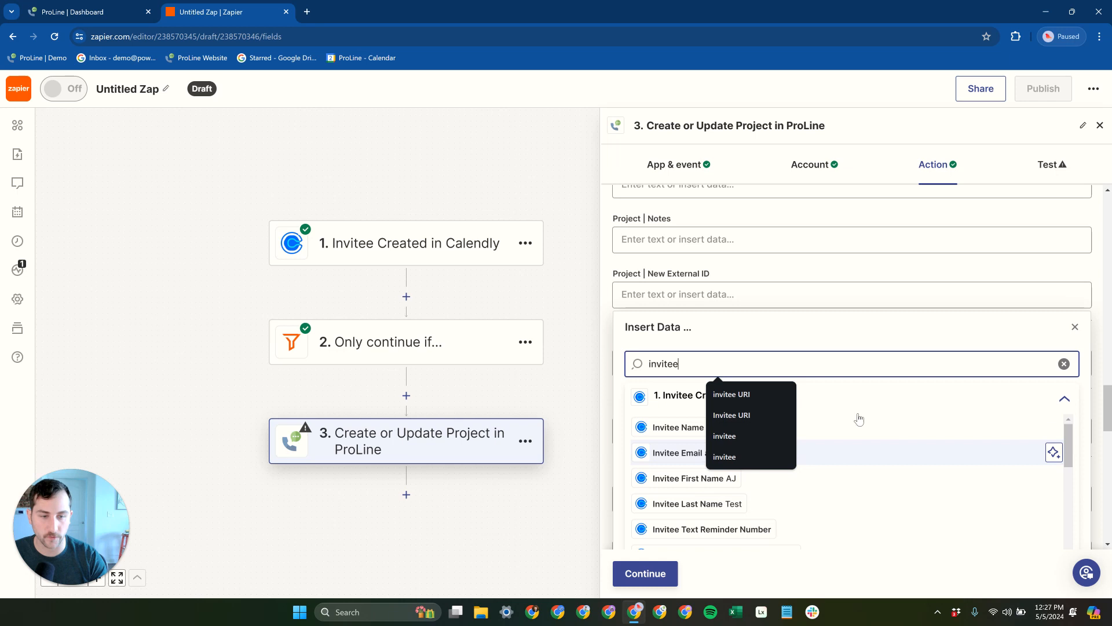
click(1064, 363)
click(712, 368)
text(invi)
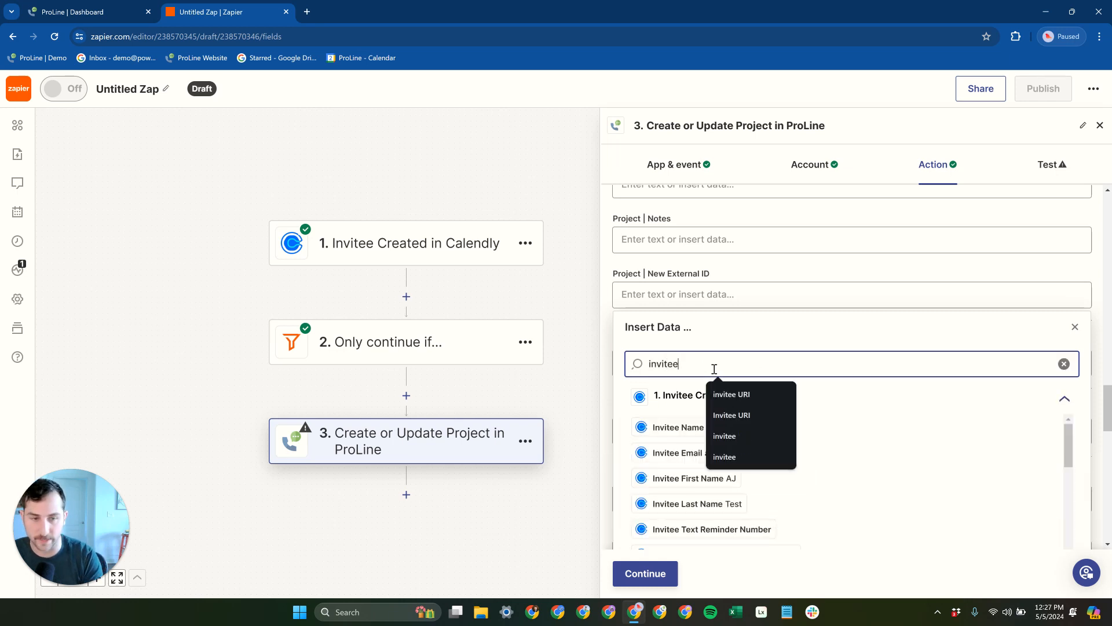
Map Invitee URI into Project New External ID.
scroll(1056, 493, down, 2)
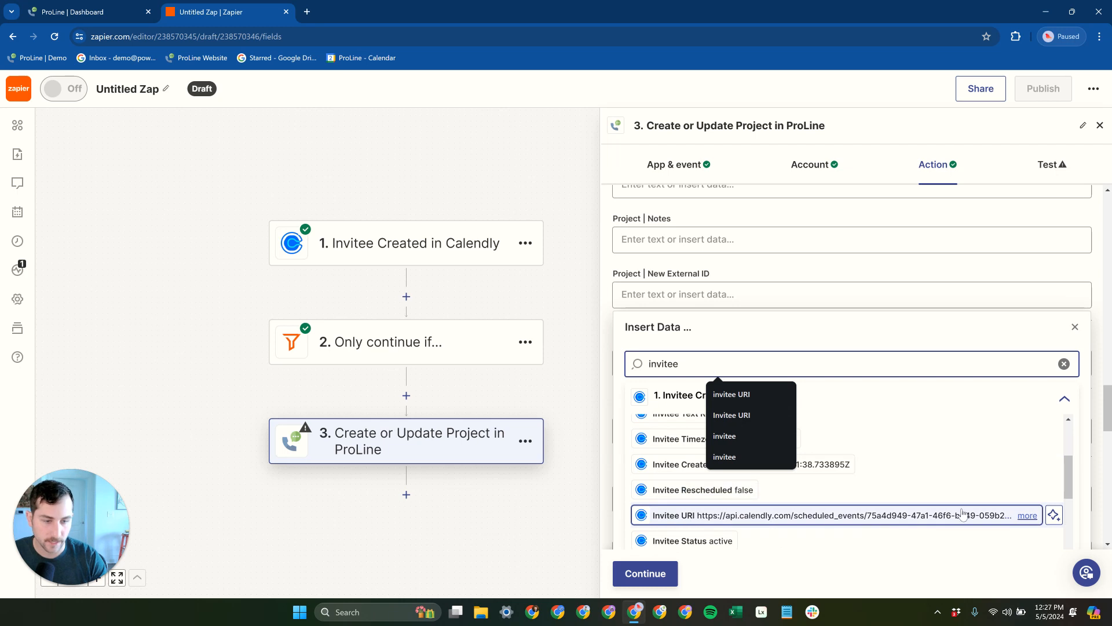
click(723, 347)
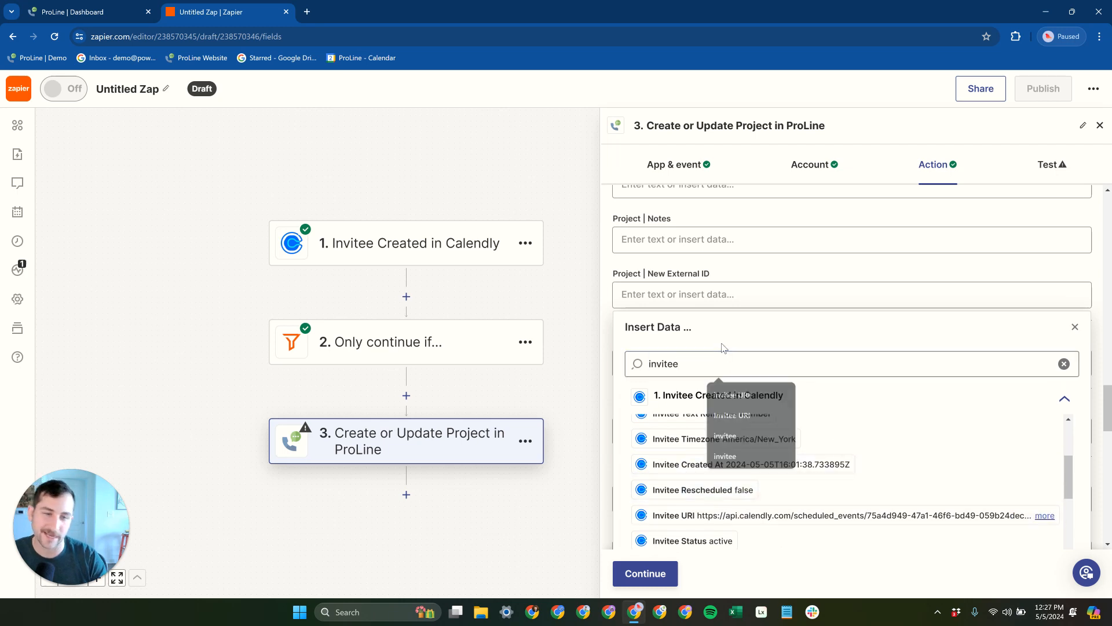
click(723, 359)
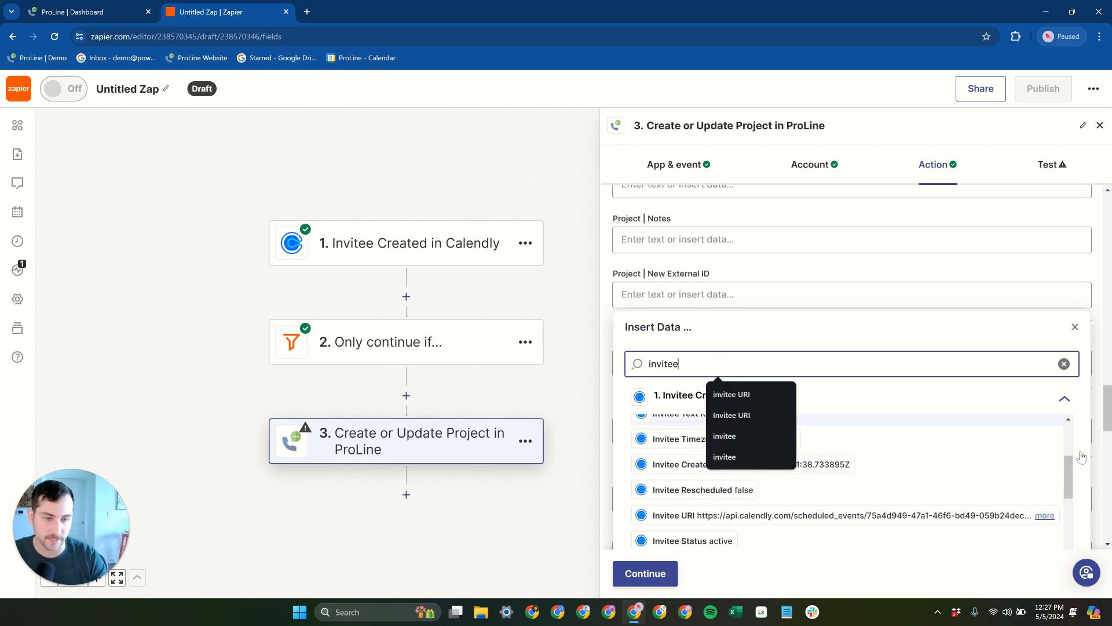
click(791, 346)
scroll(898, 499, down, 2)
scroll(896, 503, up, 2)
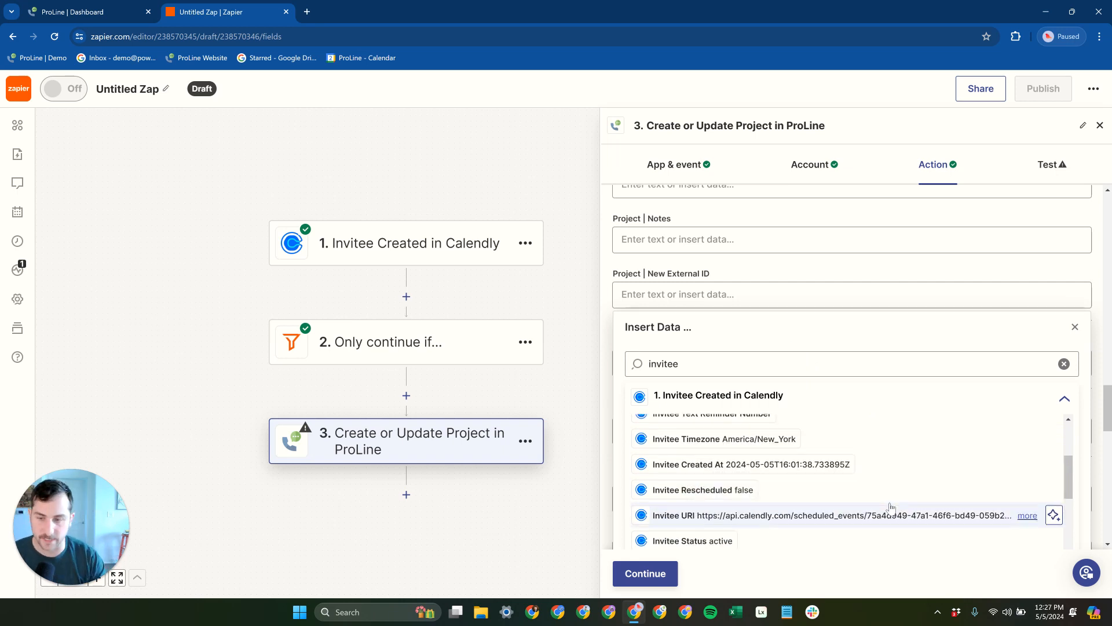
click(708, 520)
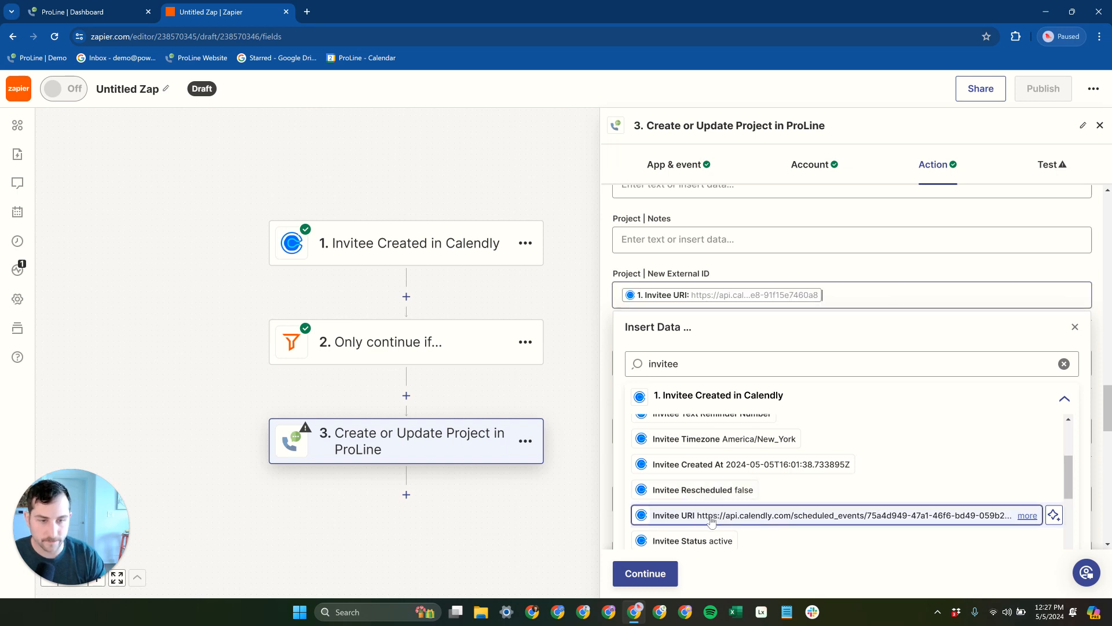
click(607, 282)
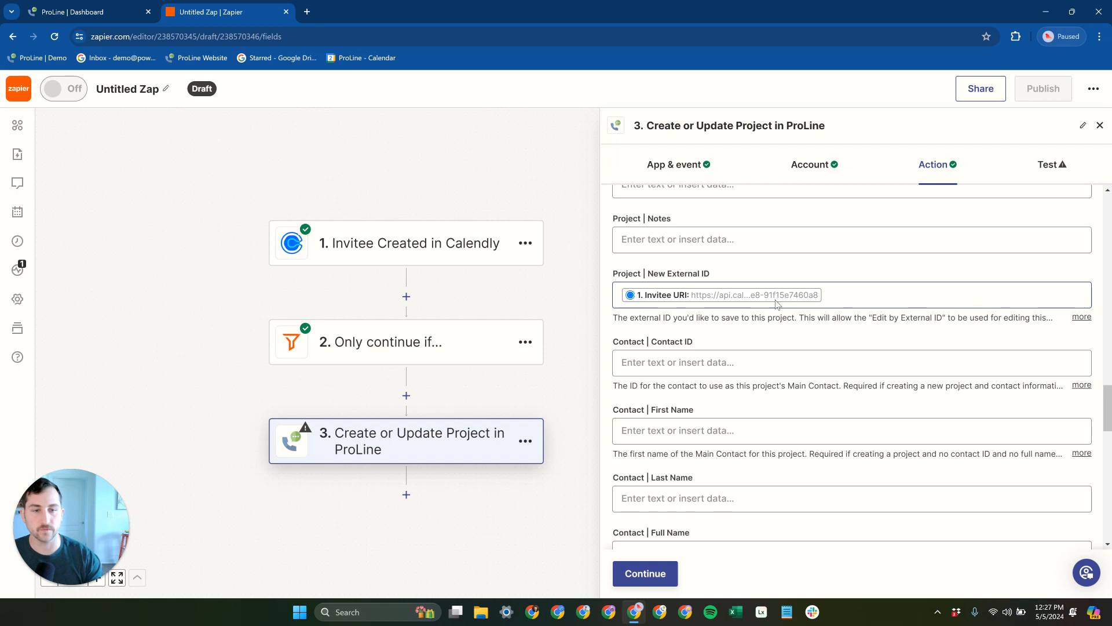
Review the Project Edit by External ID mapping and its description.
scroll(703, 299, up, 2)
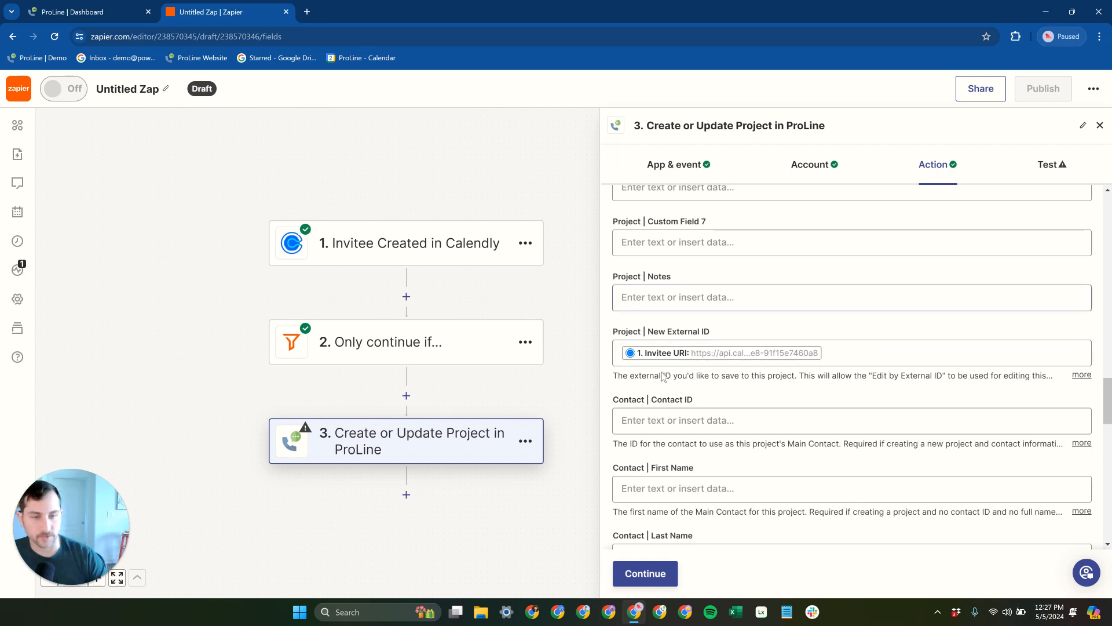
scroll(720, 359, up, 7)
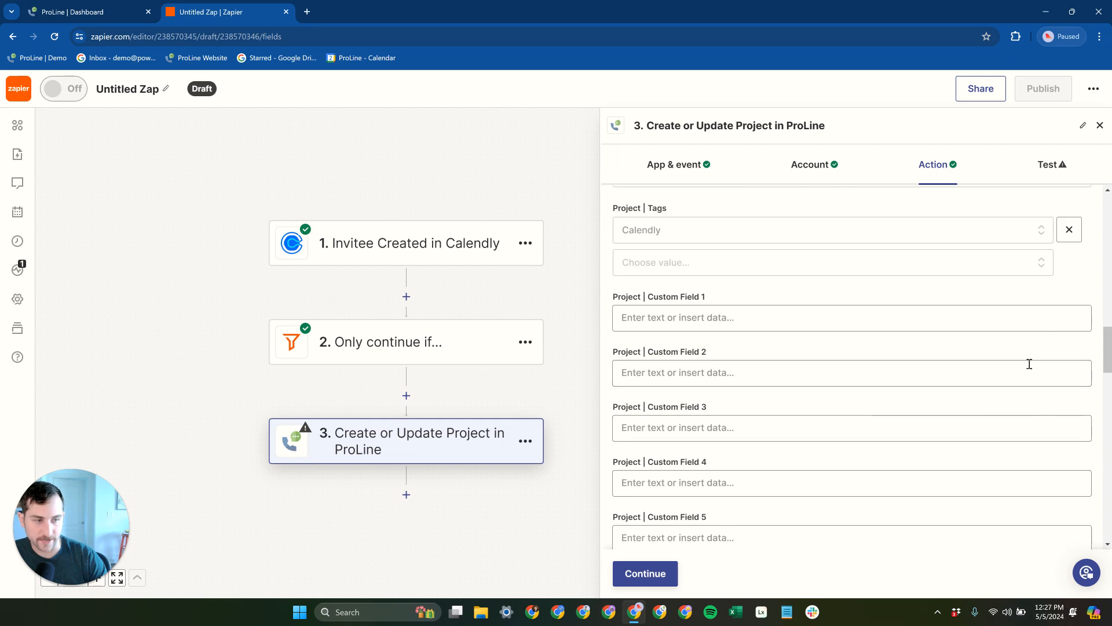
drag(1110, 343, 1111, 215)
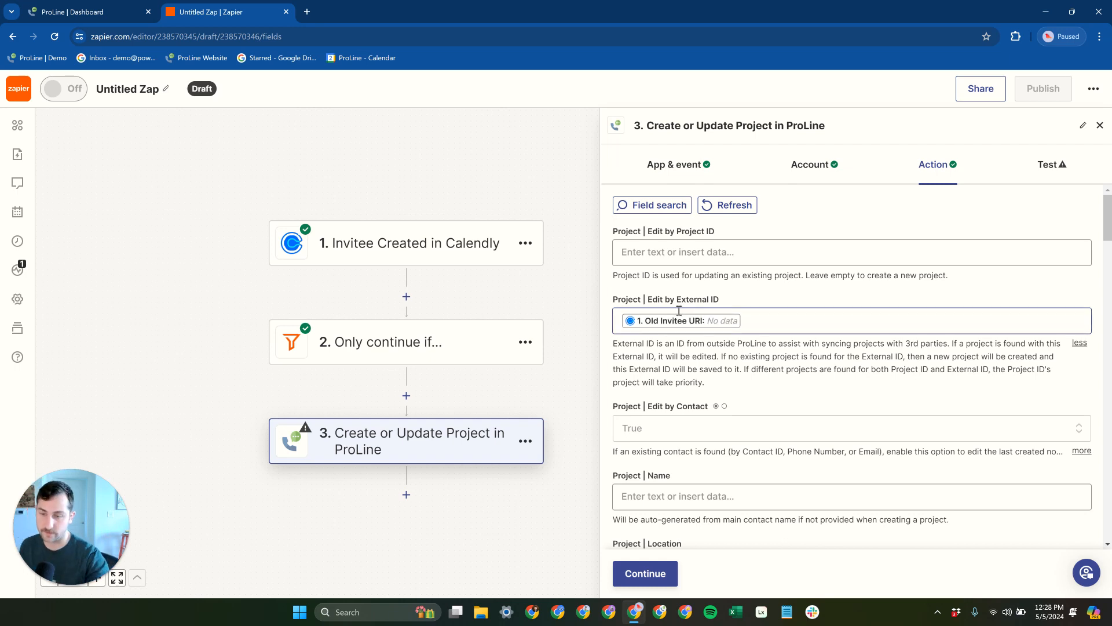
Search the Calendly data for first and map Invitee First Name into Contact First Name.
drag(1107, 200, 1103, 393)
scroll(752, 387, down, 2)
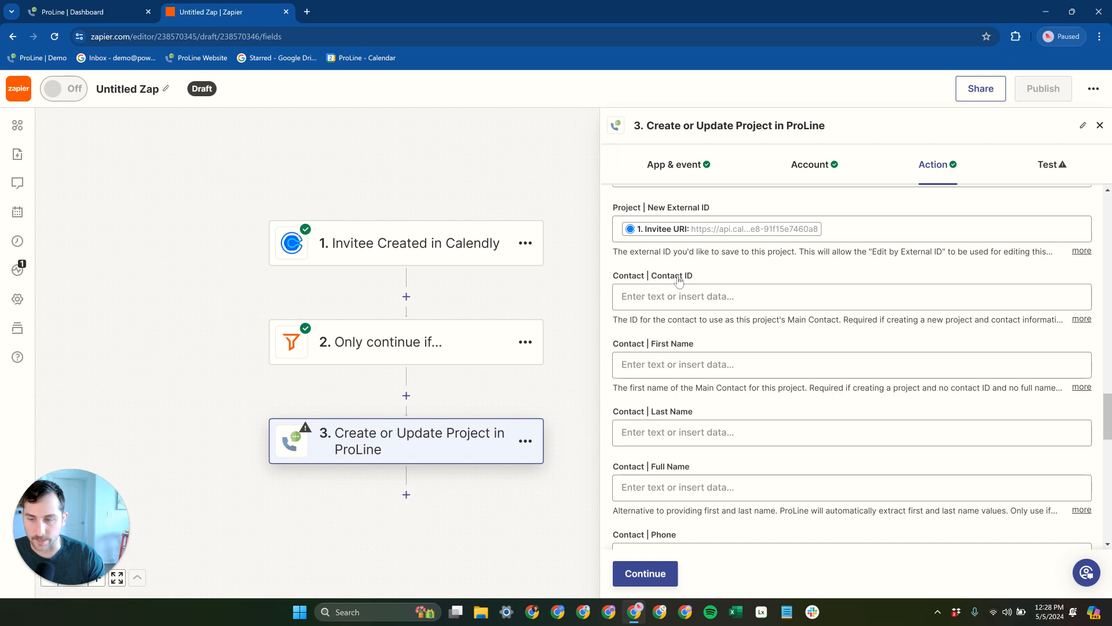
scroll(695, 355, down, 2)
click(700, 249)
click(705, 322)
text(fir)
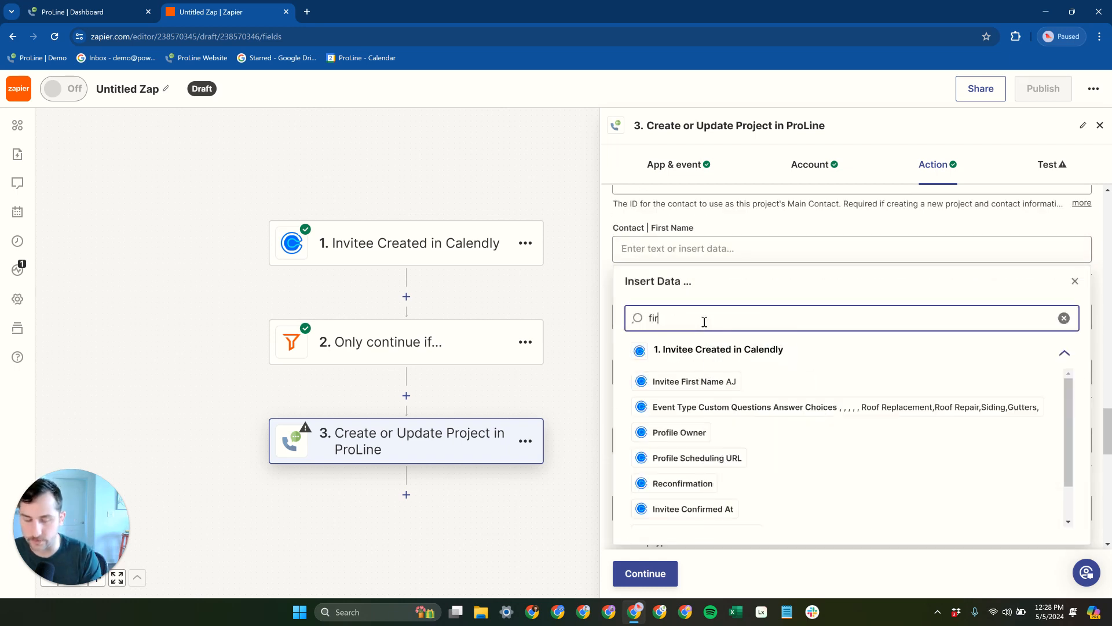
text(st)
click(704, 381)
Search the Calendly data for last n and map Invitee Last Name into Contact Last Name.
click(704, 317)
click(704, 386)
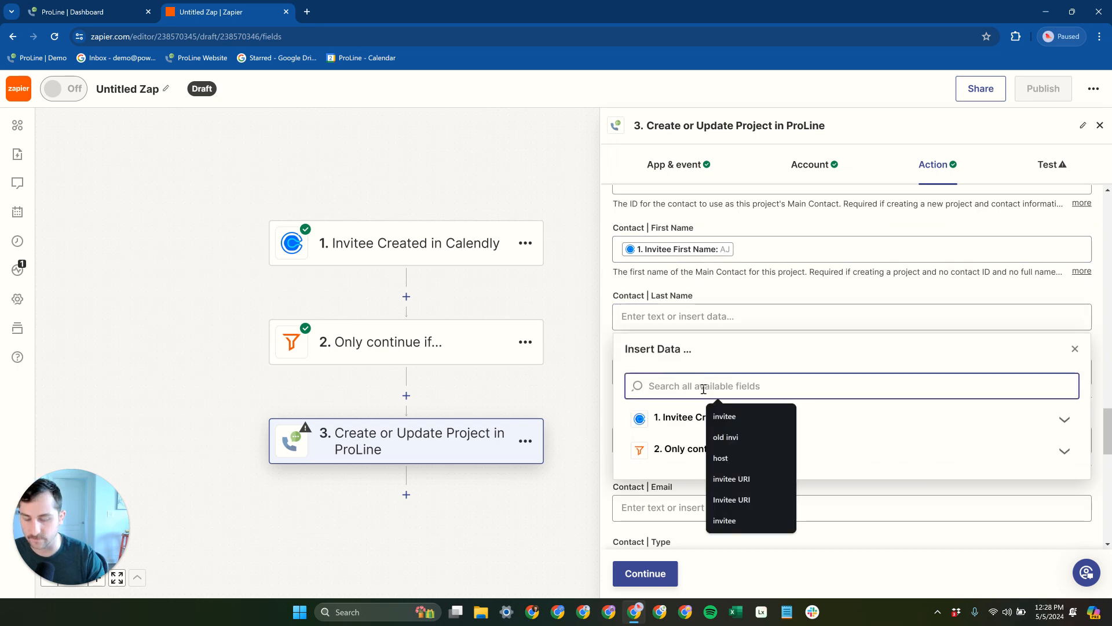
text(last n)
click(697, 449)
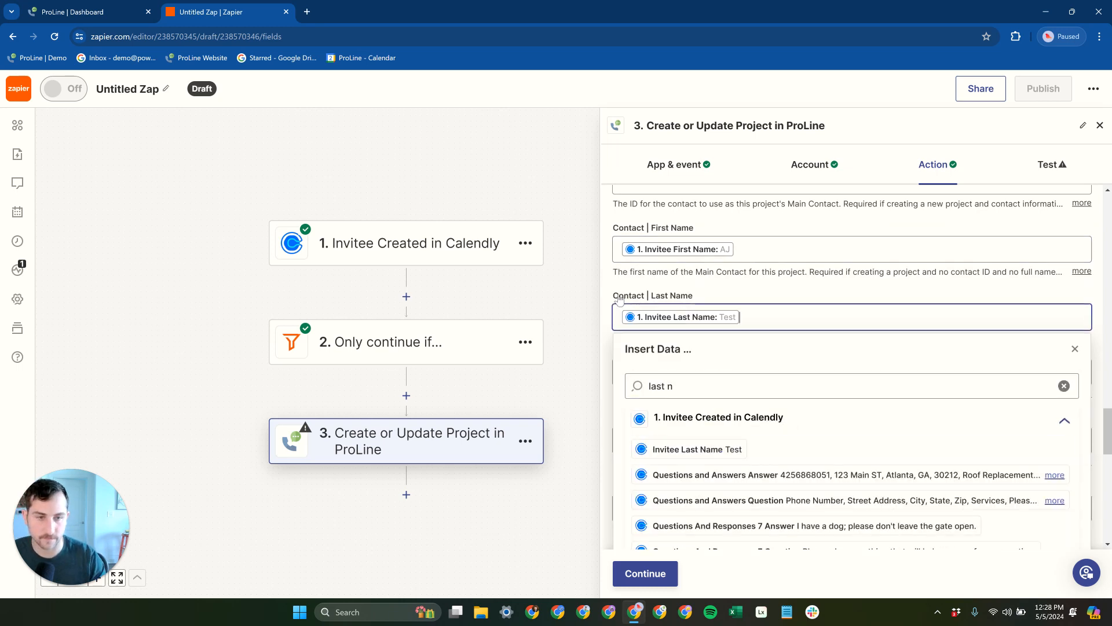
click(619, 297)
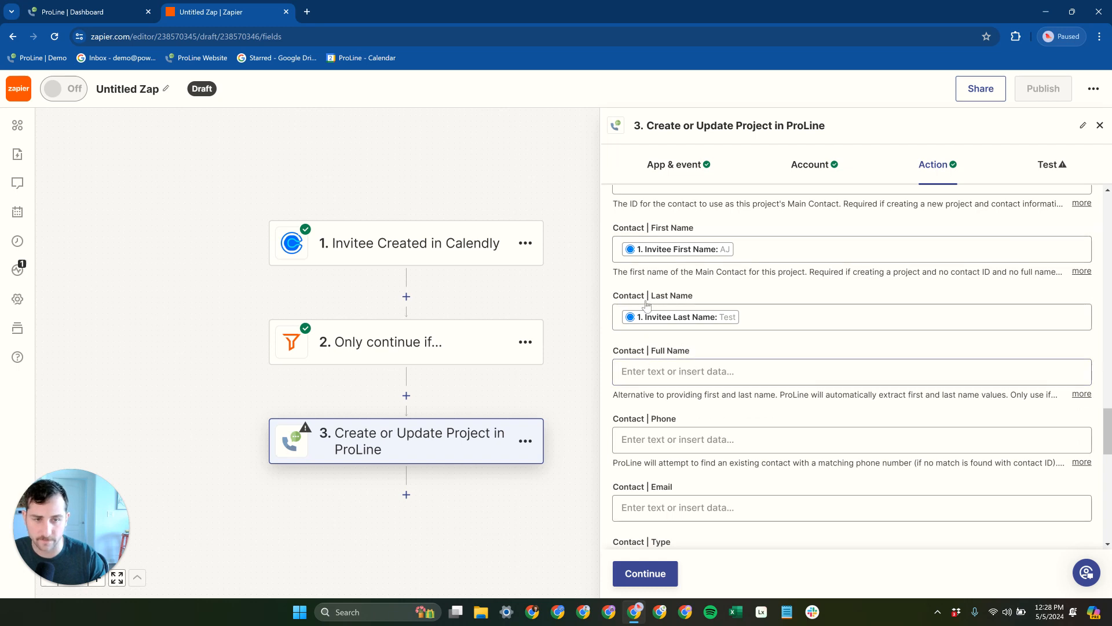
Search the Calendly data by the phone number's area code and map Questions And Responses 1 Answer into Contact Phone.
scroll(691, 409, down, 1)
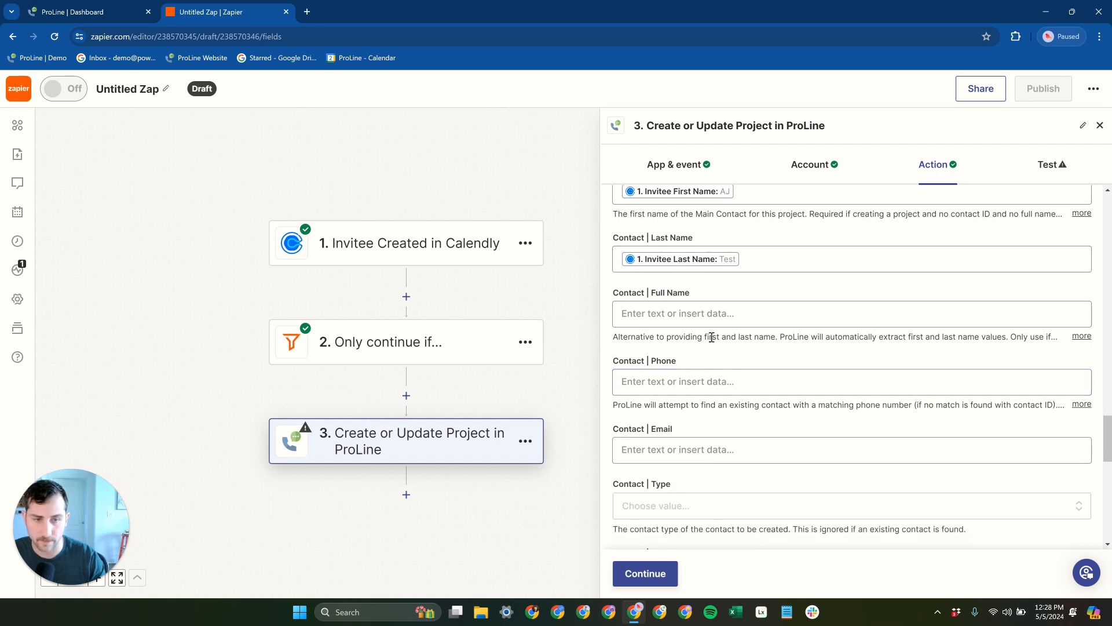
click(678, 376)
click(718, 453)
text(pho)
key(BackSpace)
key(BackSpace)
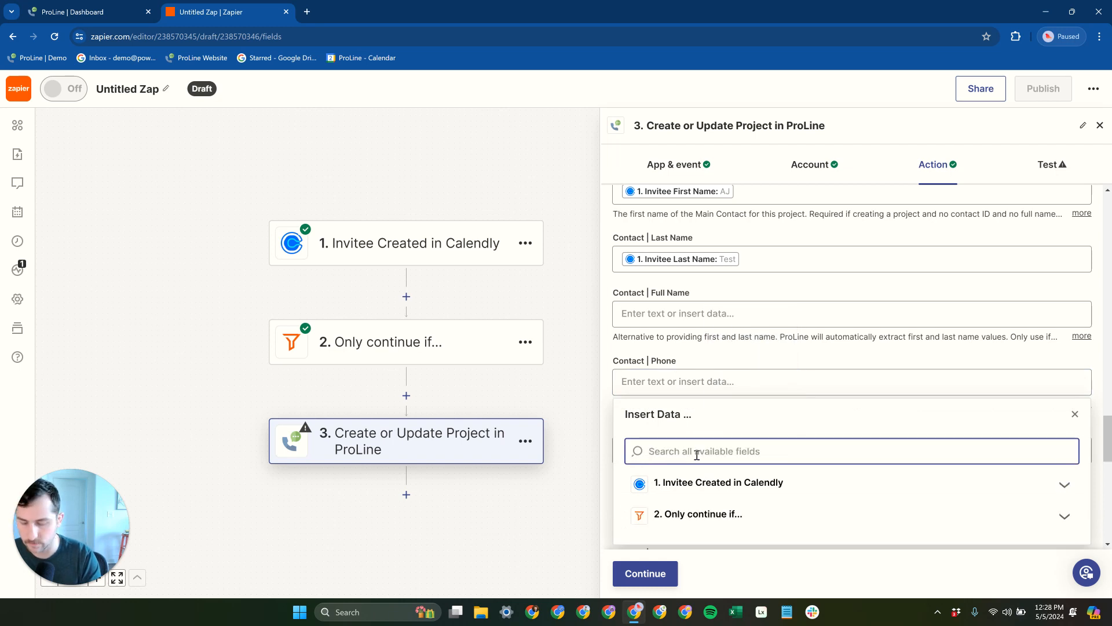
text(425)
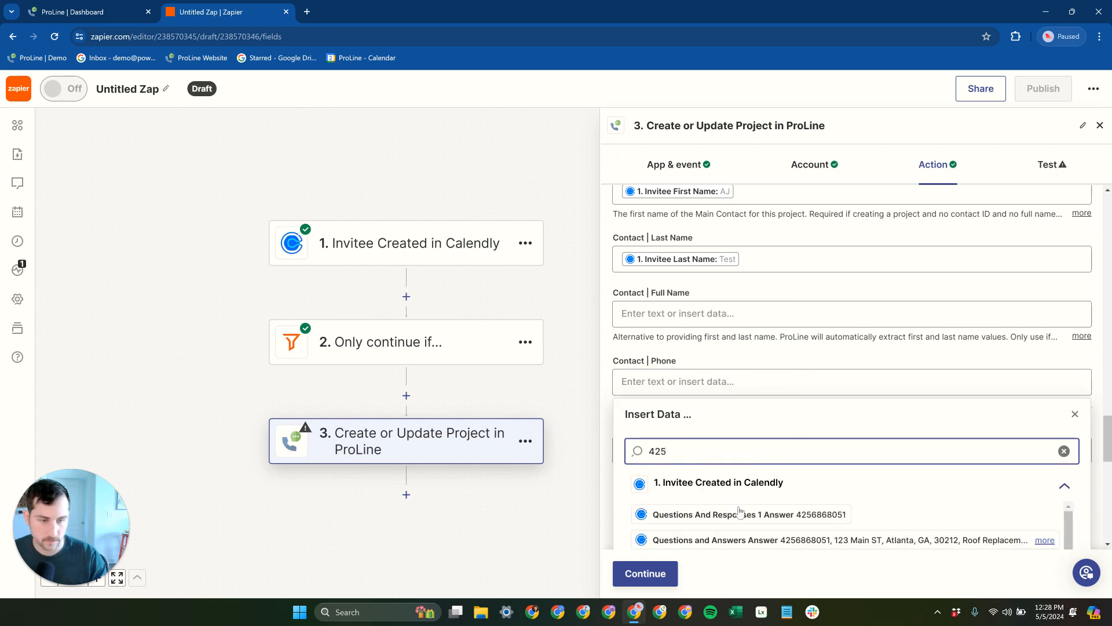
click(765, 516)
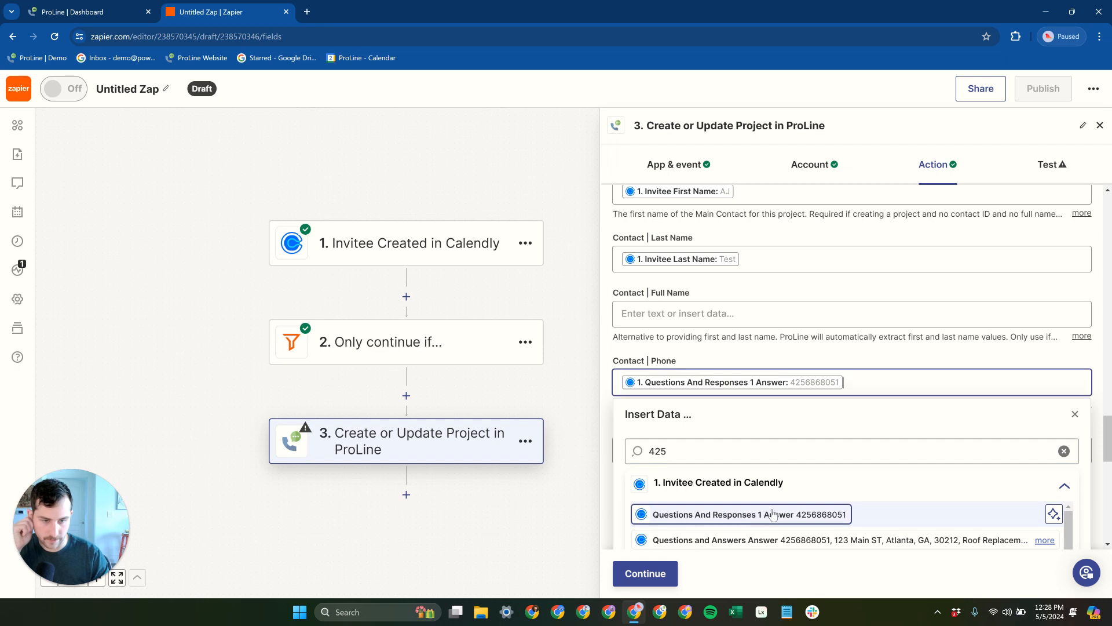
click(703, 363)
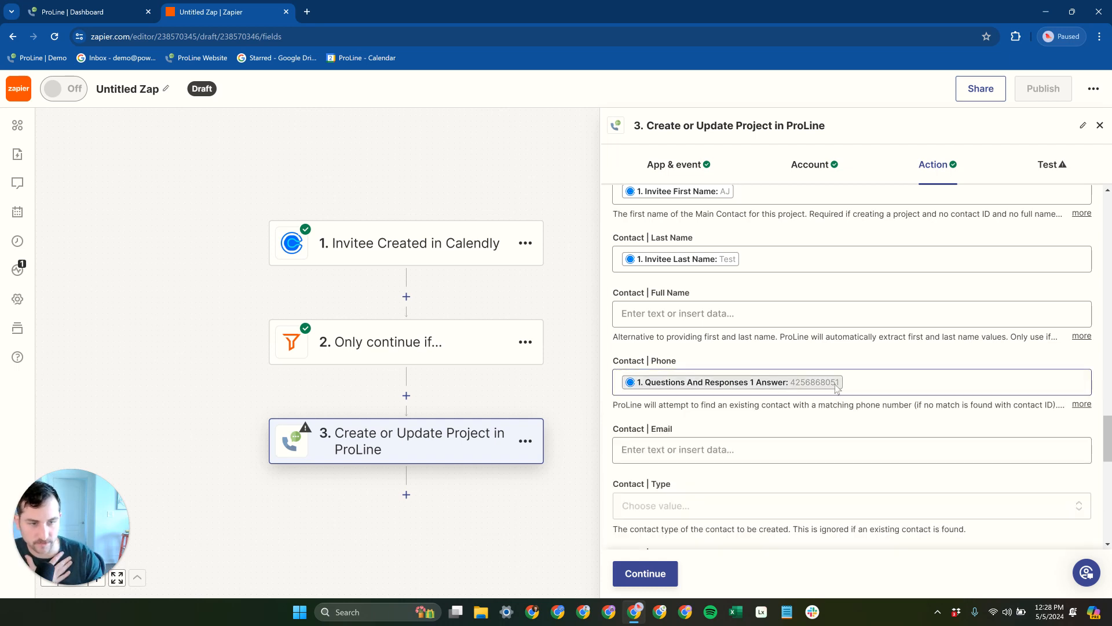
Search the Calendly data for email and map Invitee Email into Contact Email.
scroll(690, 436, down, 1)
click(676, 391)
click(677, 460)
text(email)
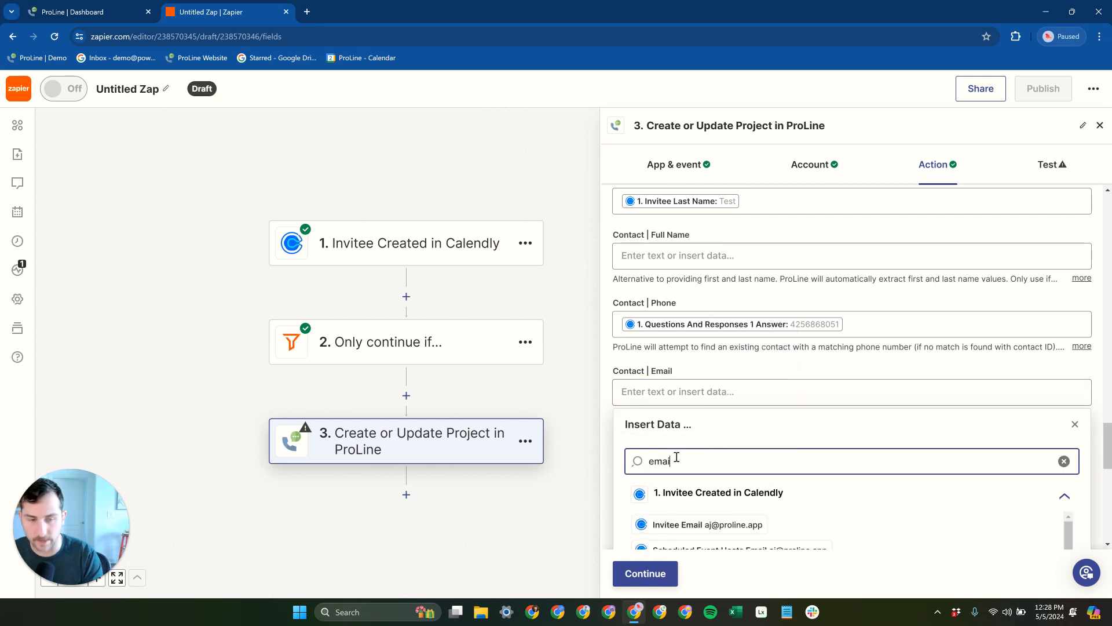
click(678, 524)
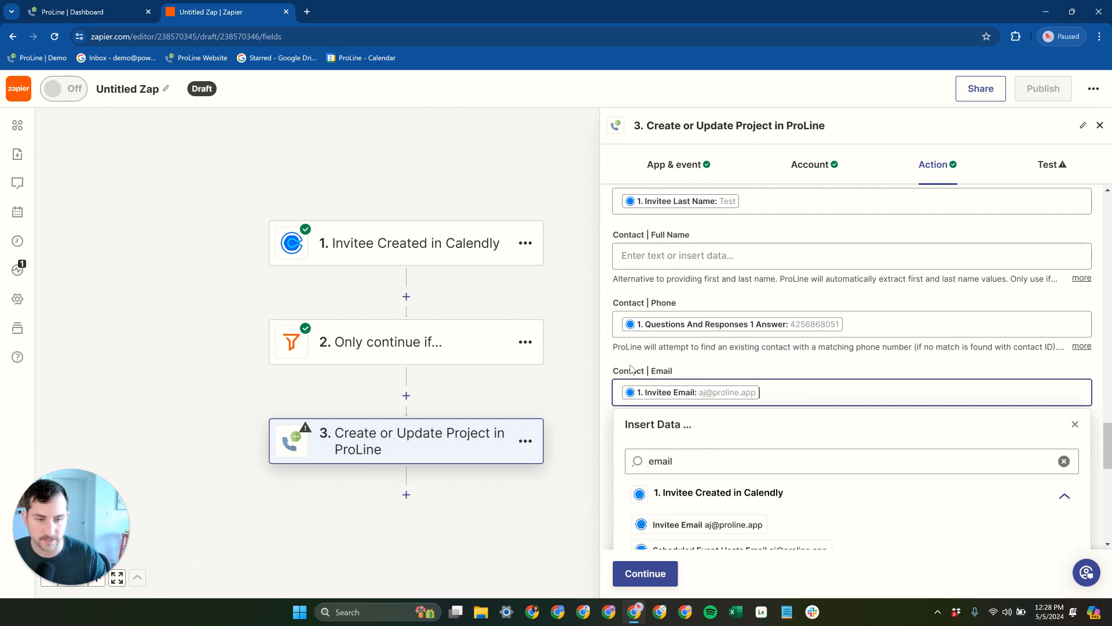
Set the Contact Type to Customer and open the Contact Lead Source choices.
scroll(689, 394, down, 2)
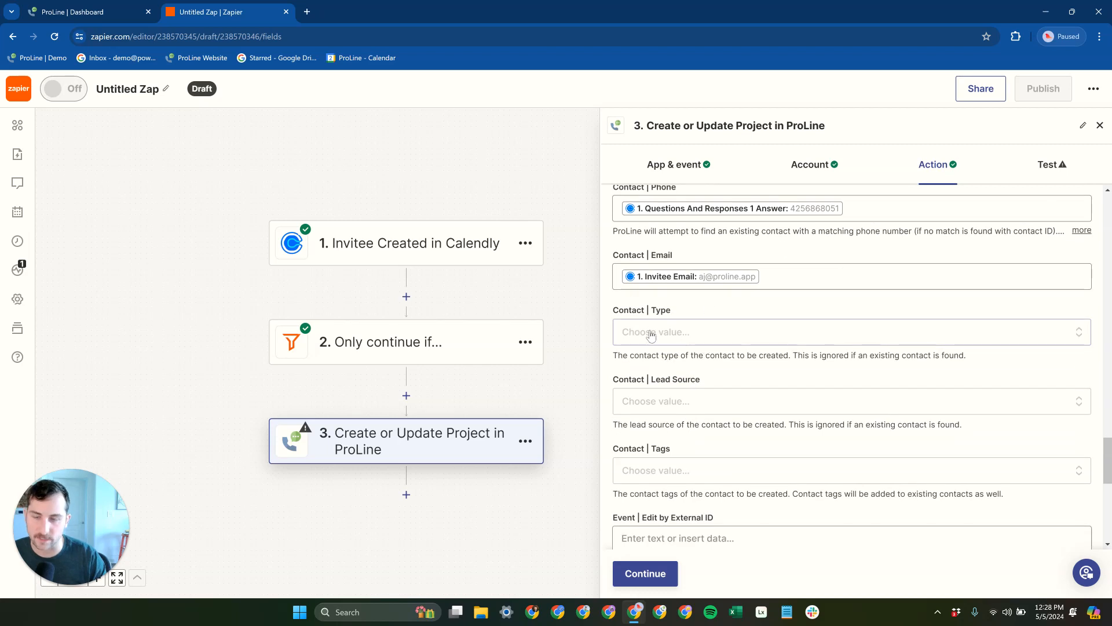
click(672, 332)
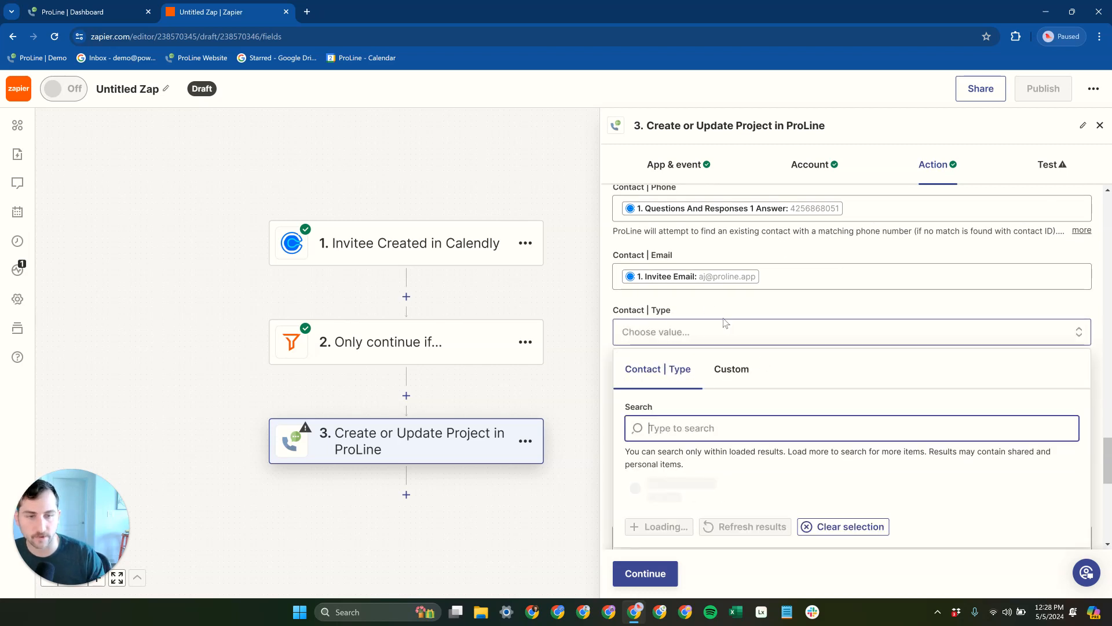
scroll(726, 470, down, 2)
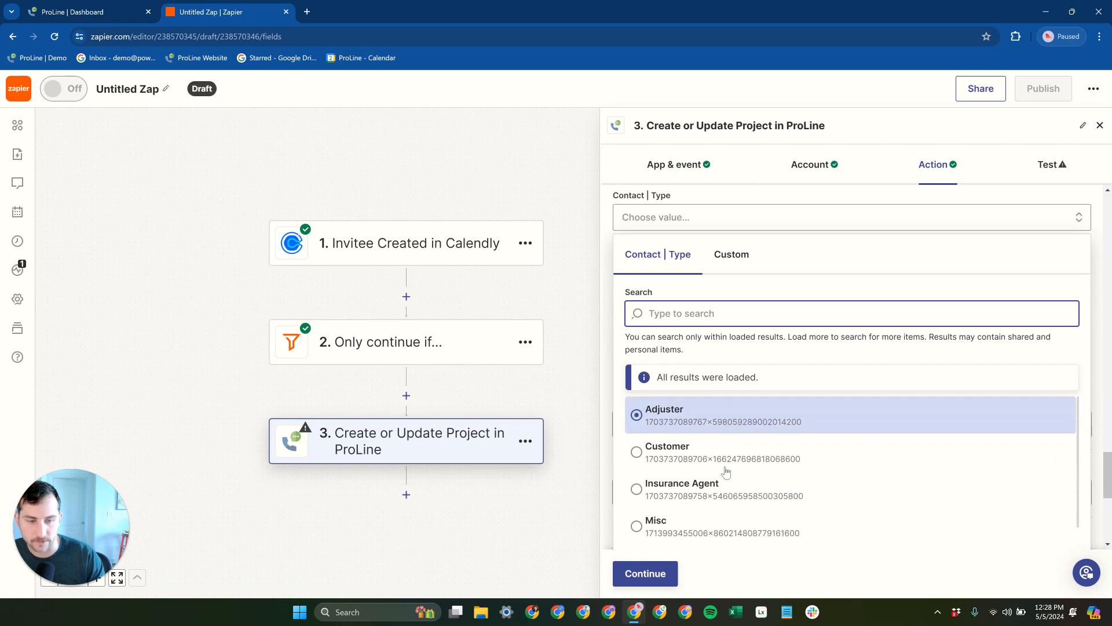
click(676, 451)
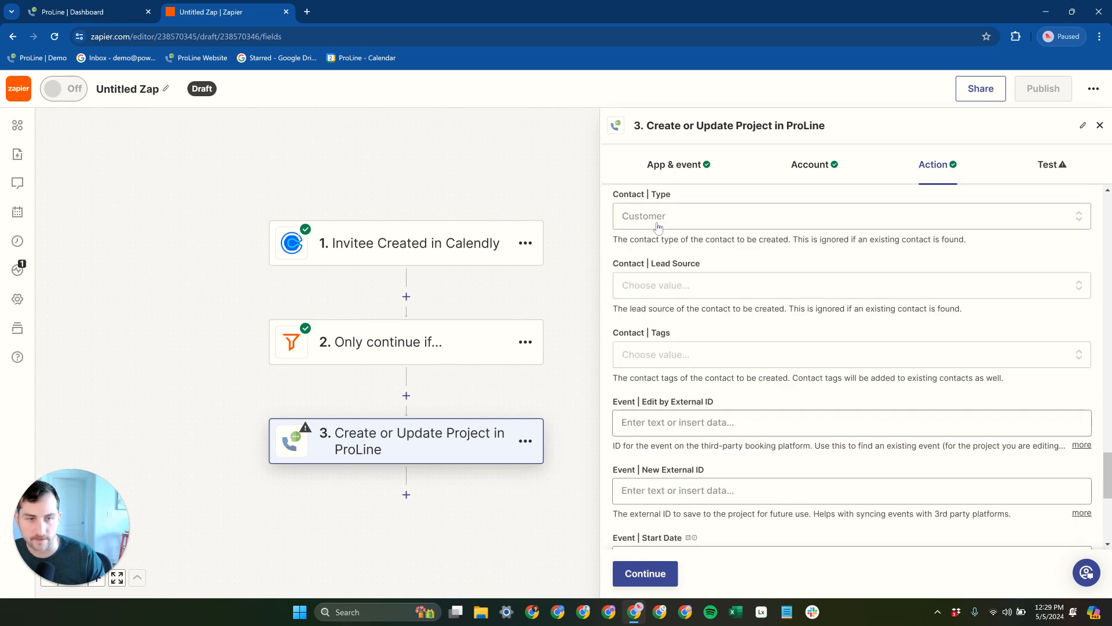
click(674, 286)
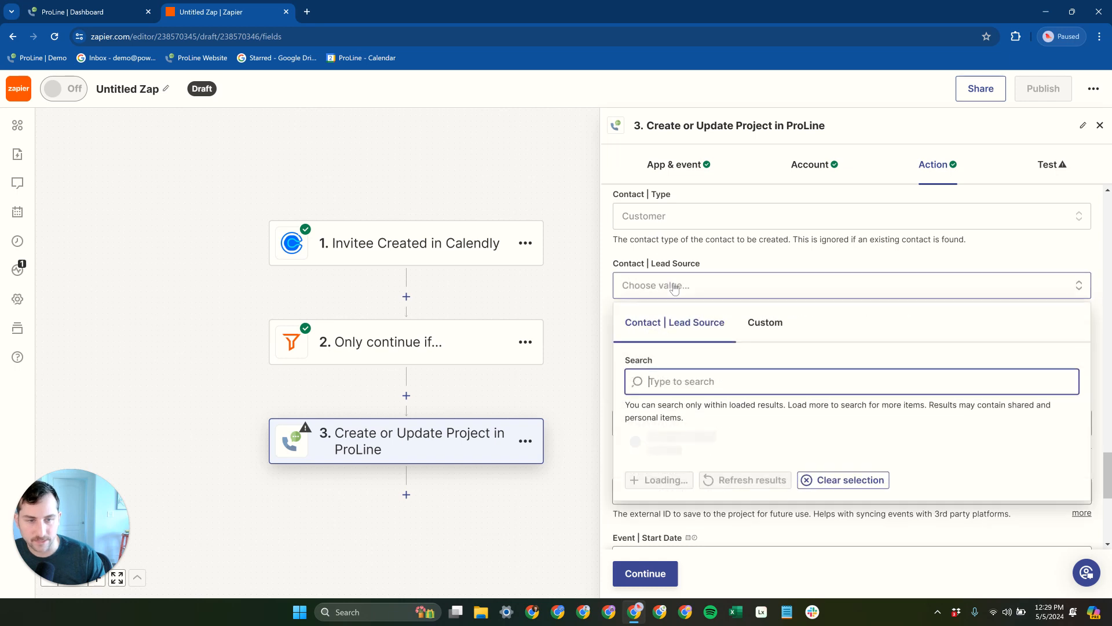
click(670, 241)
Change the Contact Type to Adjuster.
scroll(678, 290, up, 2)
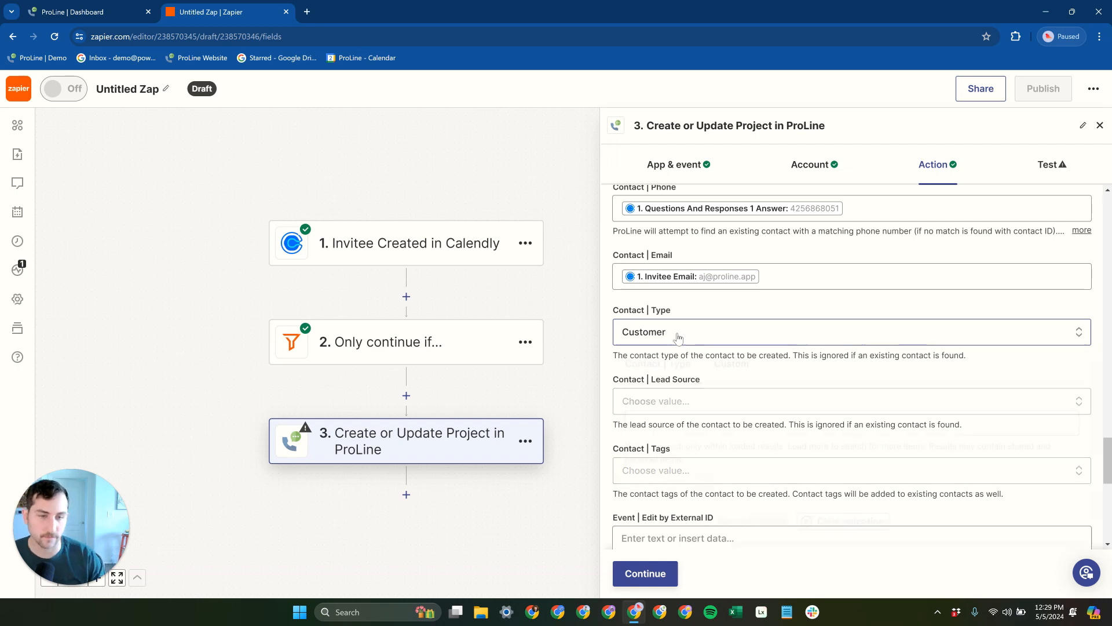
click(678, 333)
click(835, 523)
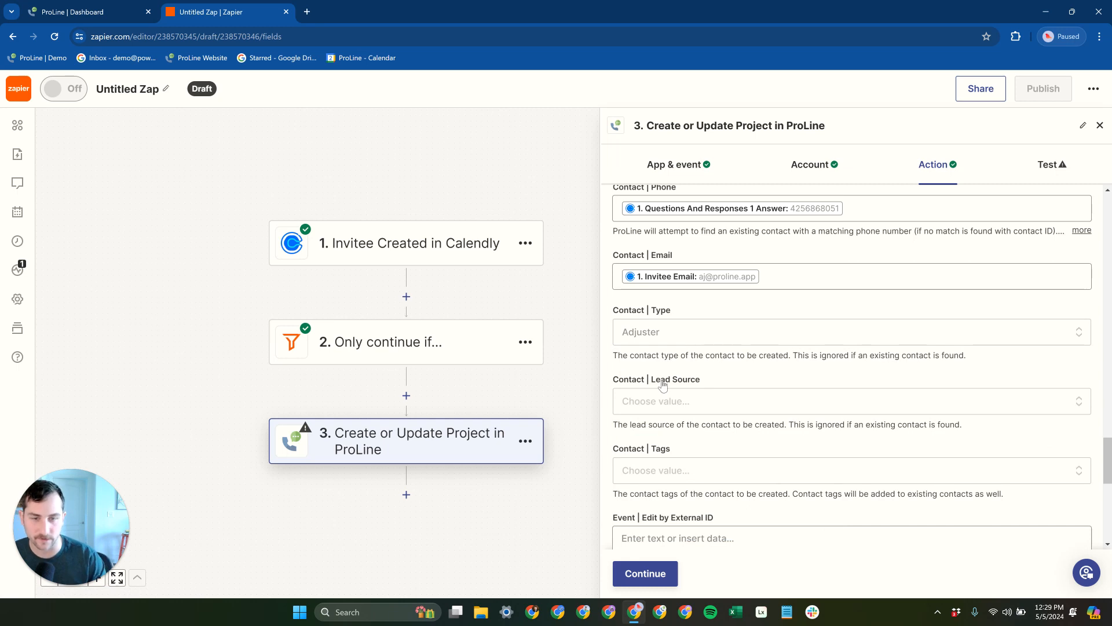
Set the Contact Lead Source to Website.
scroll(752, 399, down, 1)
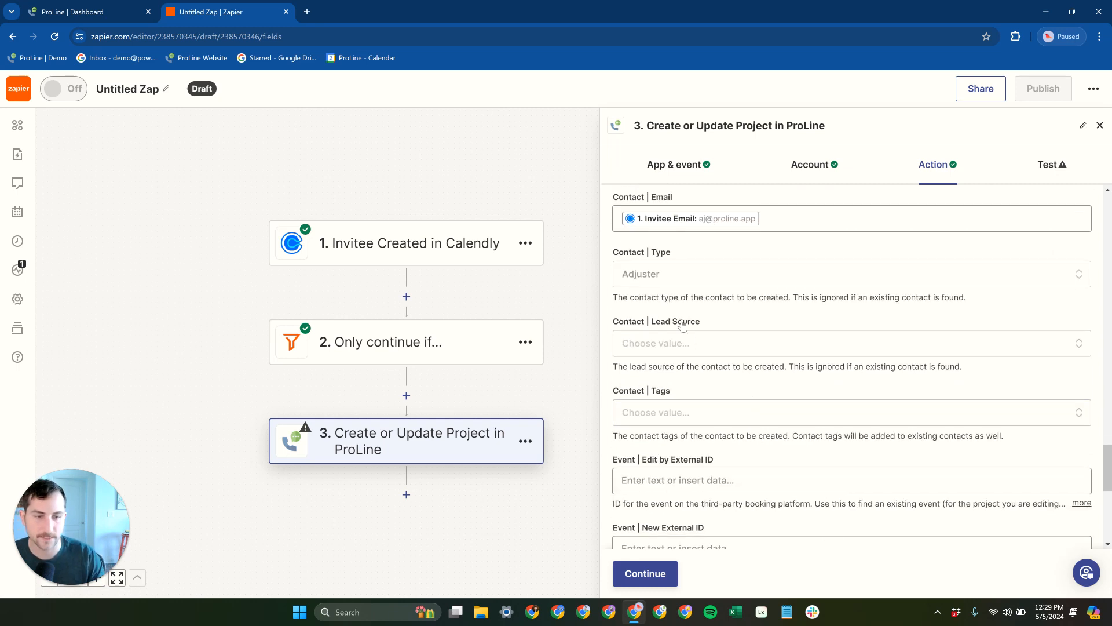
click(670, 349)
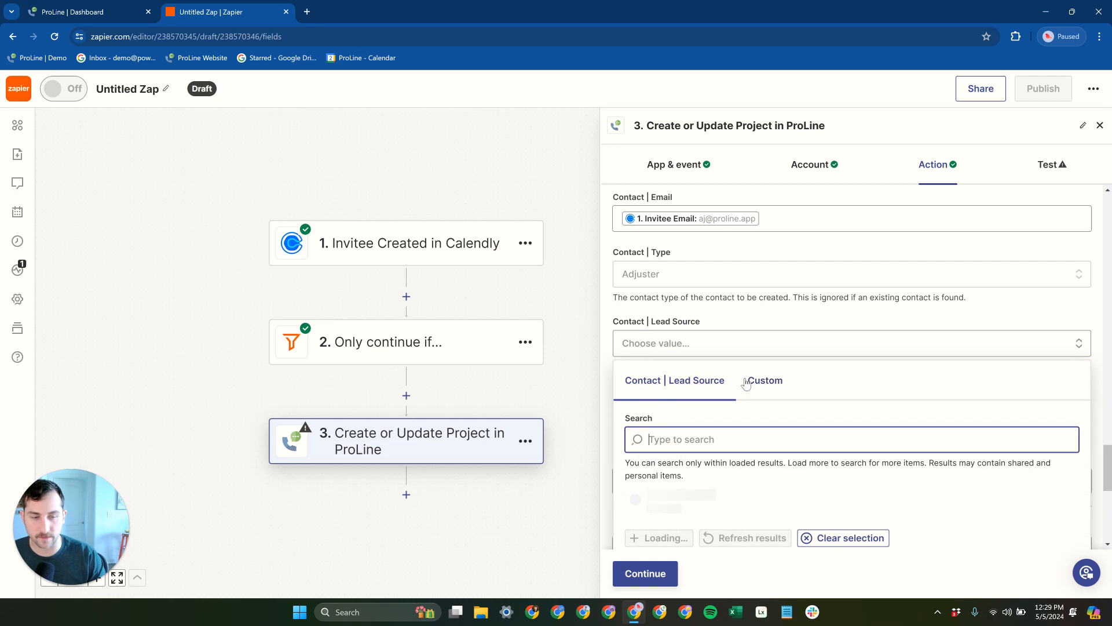
scroll(747, 382, down, 2)
scroll(698, 375, down, 4)
scroll(698, 375, down, 1)
scroll(725, 437, down, 2)
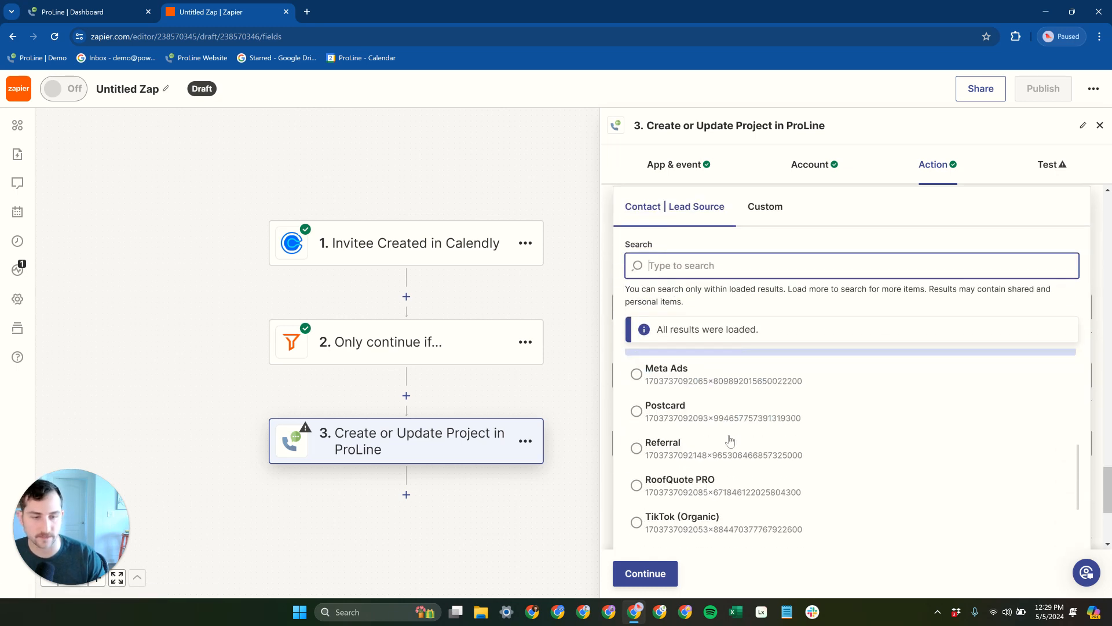
scroll(747, 489, down, 2)
click(724, 491)
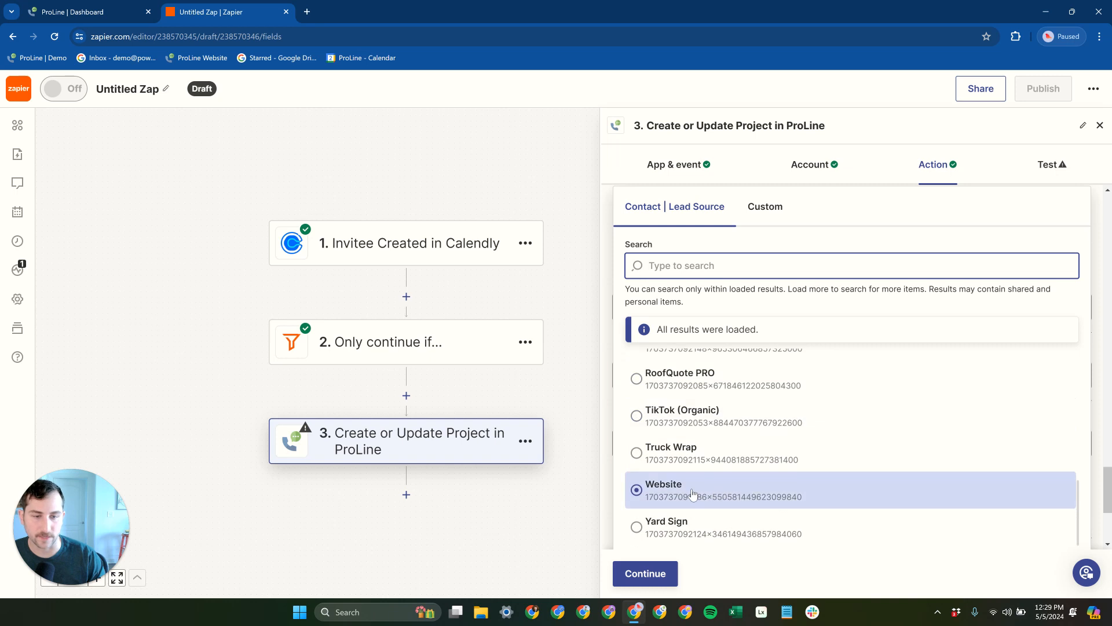
scroll(692, 463, down, 1)
click(693, 426)
scroll(666, 394, up, 4)
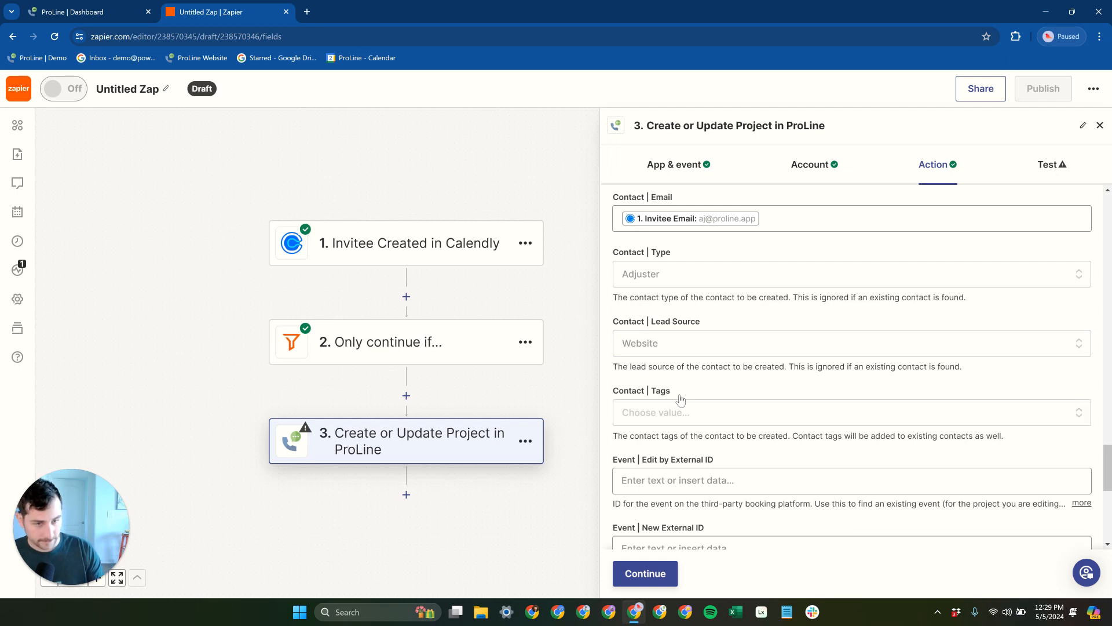
Examine the available Contact Tags options without choosing one.
scroll(683, 348, down, 1)
click(681, 355)
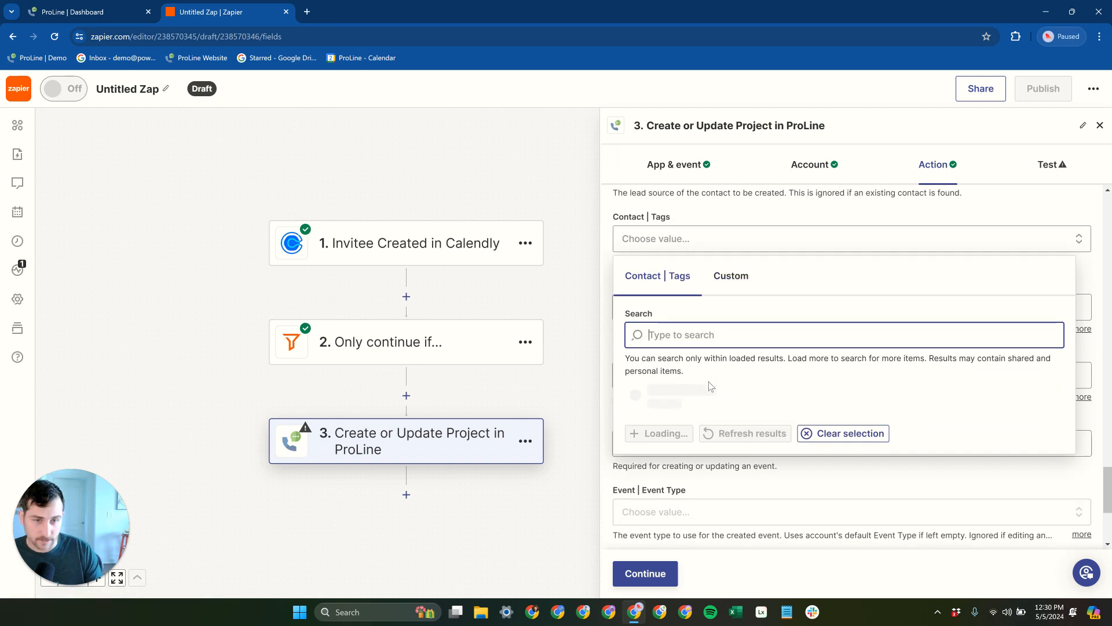
scroll(716, 435, down, 1)
scroll(642, 387, down, 1)
scroll(654, 426, up, 1)
scroll(730, 421, down, 1)
scroll(749, 416, up, 1)
scroll(749, 415, up, 1)
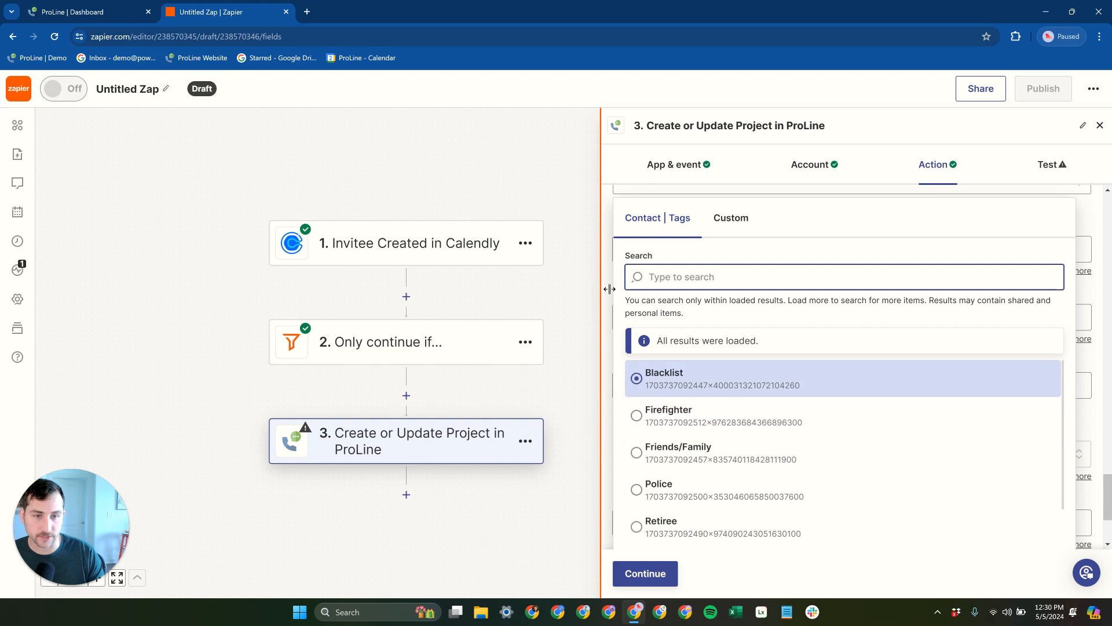
click(606, 288)
Switch to ProLine and examine the type, lead source and tags on the main contact of the first Inspection Scheduled project.
click(90, 11)
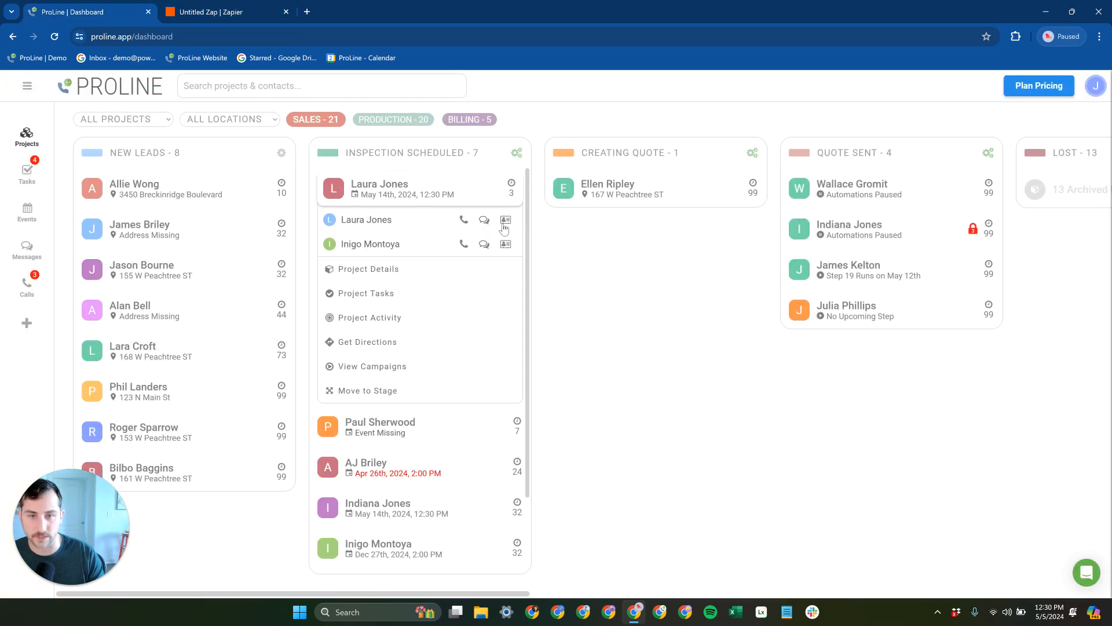
click(376, 269)
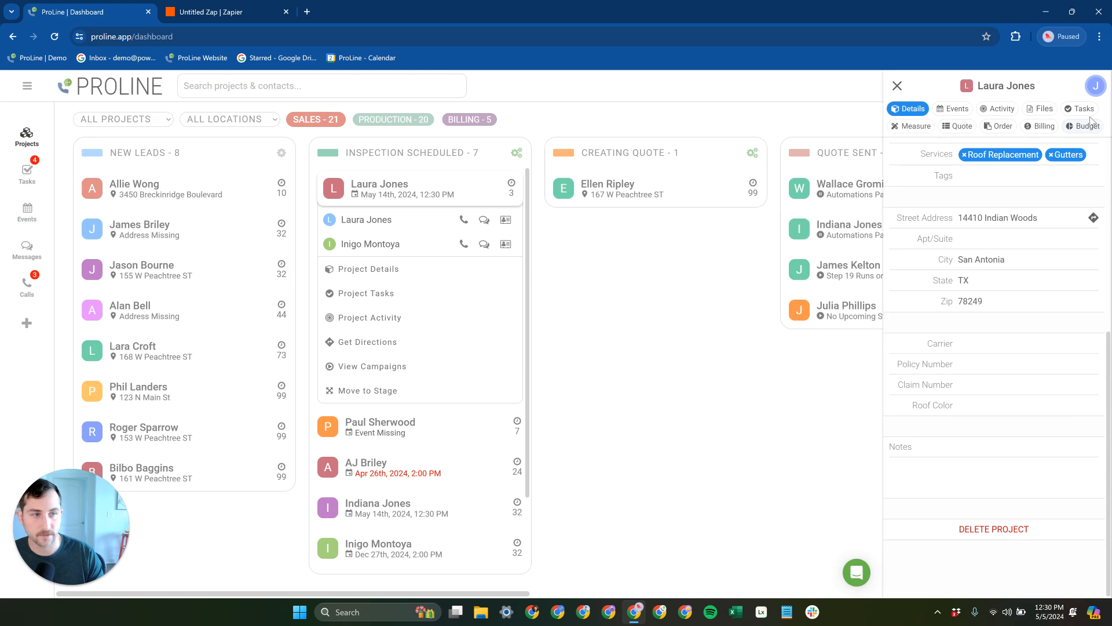
scroll(1002, 271, up, 5)
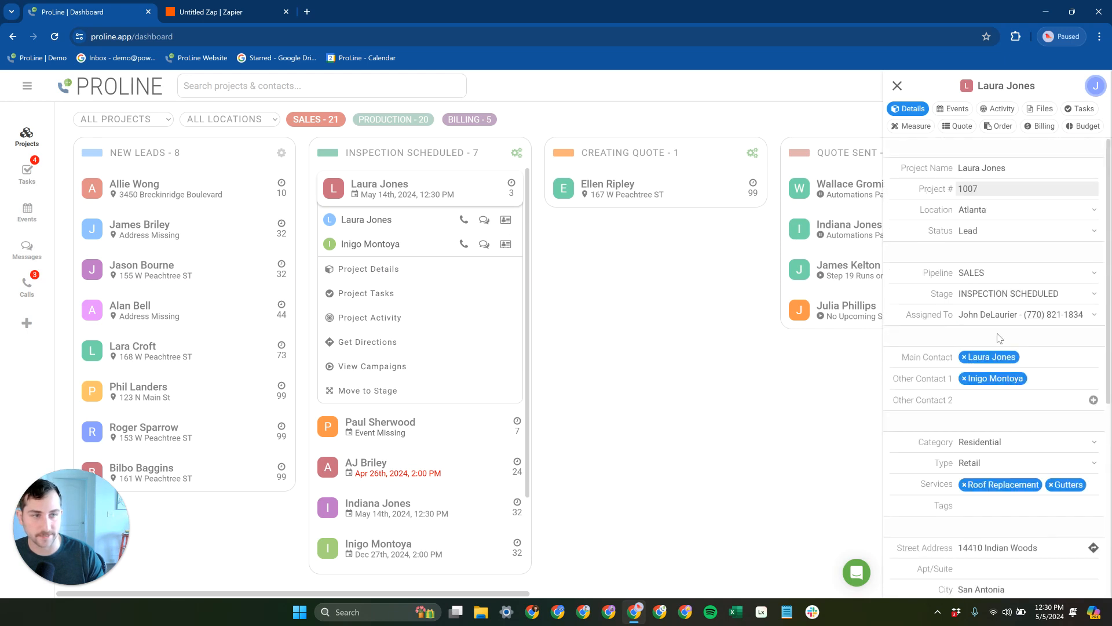
click(1002, 358)
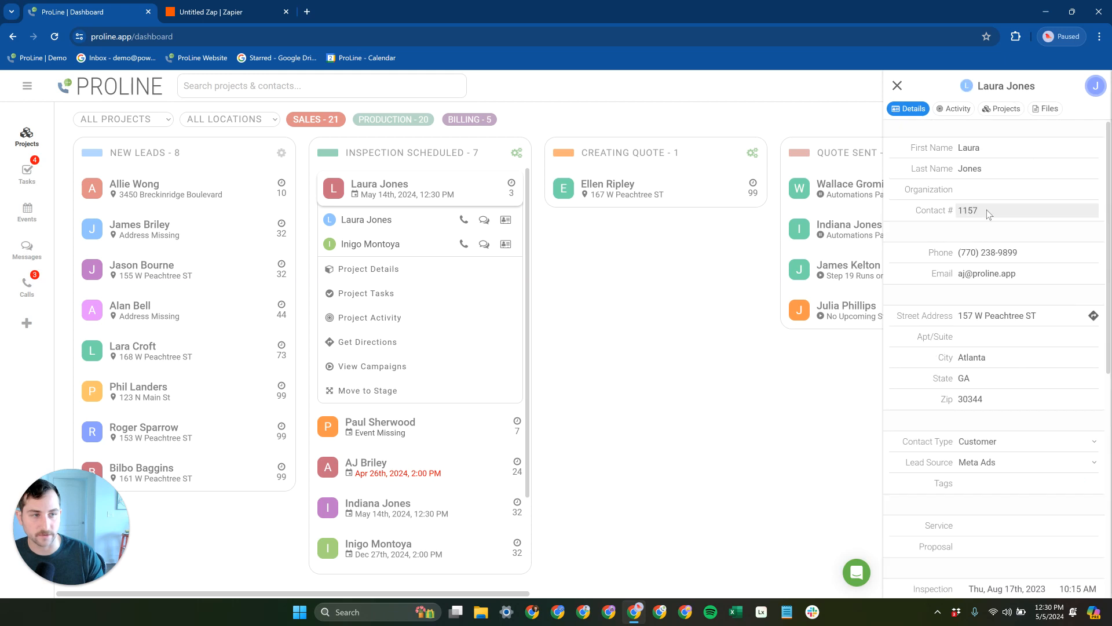
scroll(1008, 400, down, 3)
scroll(1008, 418, down, 1)
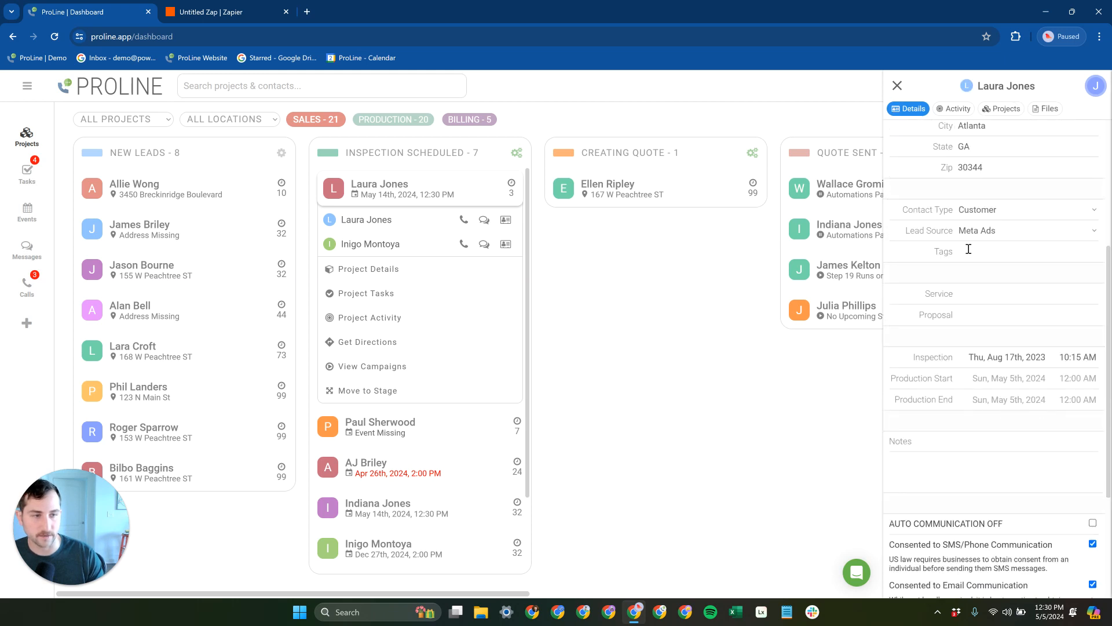
Close the contact record and examine the tags in the same project's own details.
click(898, 85)
click(478, 278)
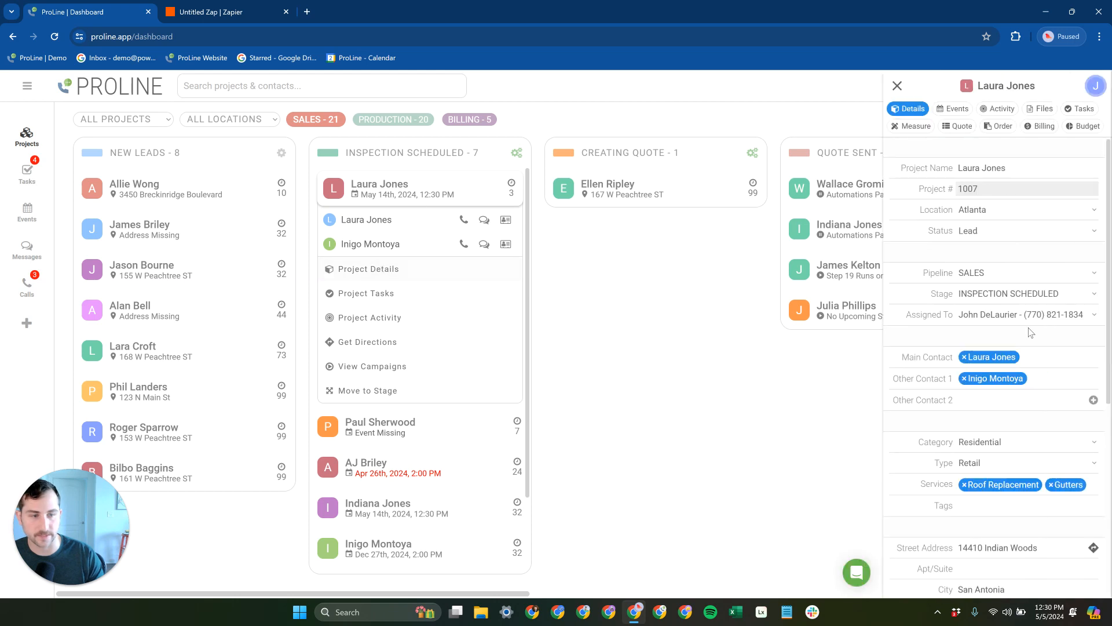
scroll(1038, 422, down, 3)
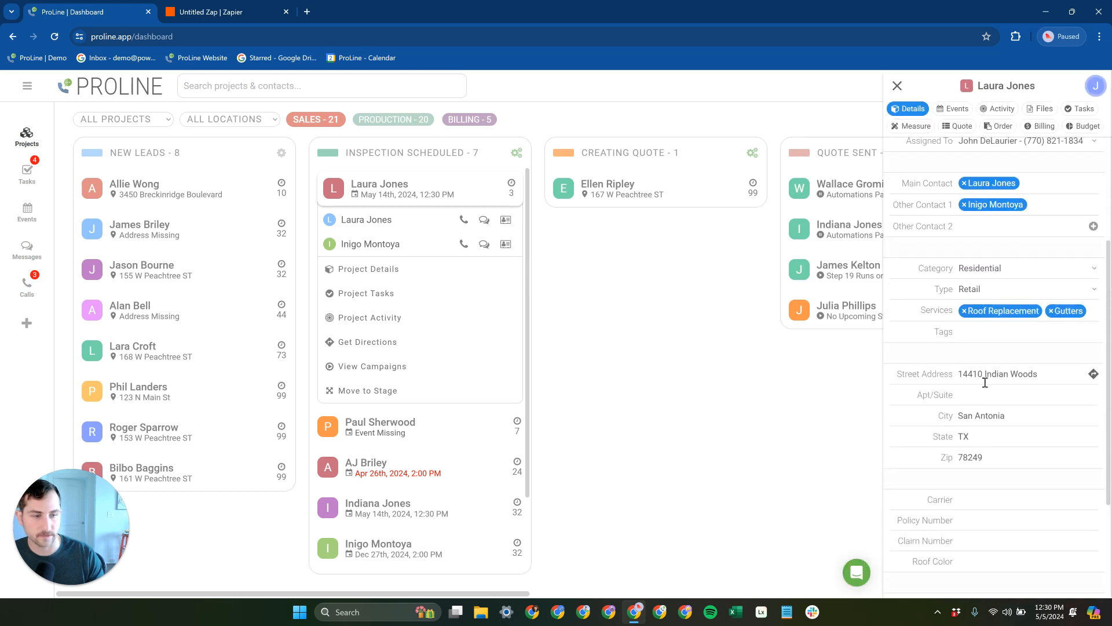
Return to the Zapier editor, search the Calendly data for old inv and map Old Invitee URI into Event Edit by External ID.
click(211, 12)
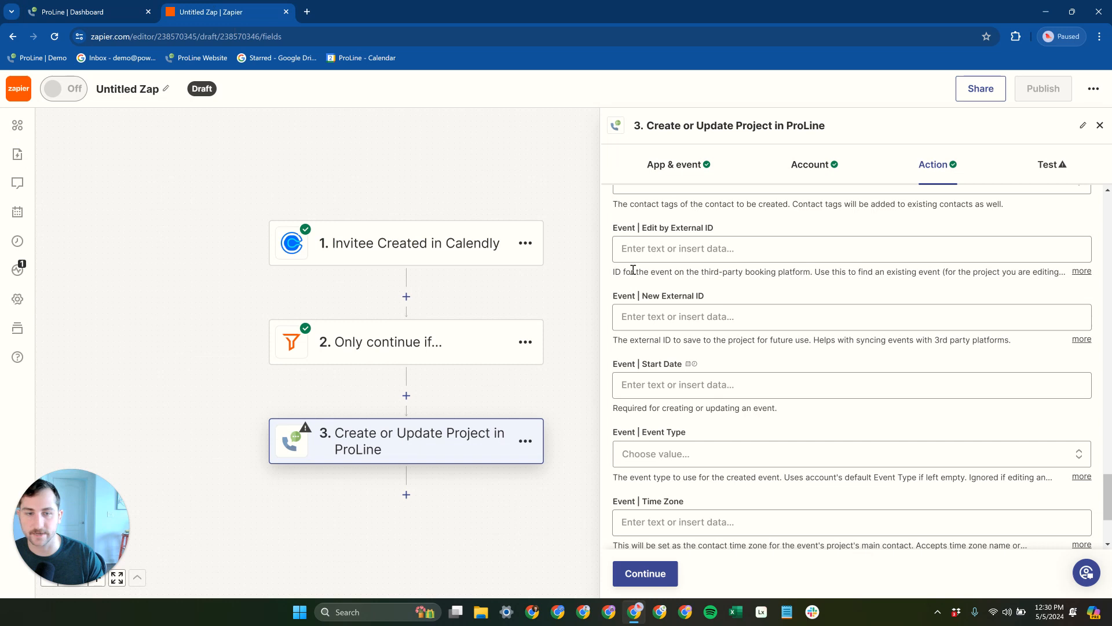
scroll(699, 284, up, 3)
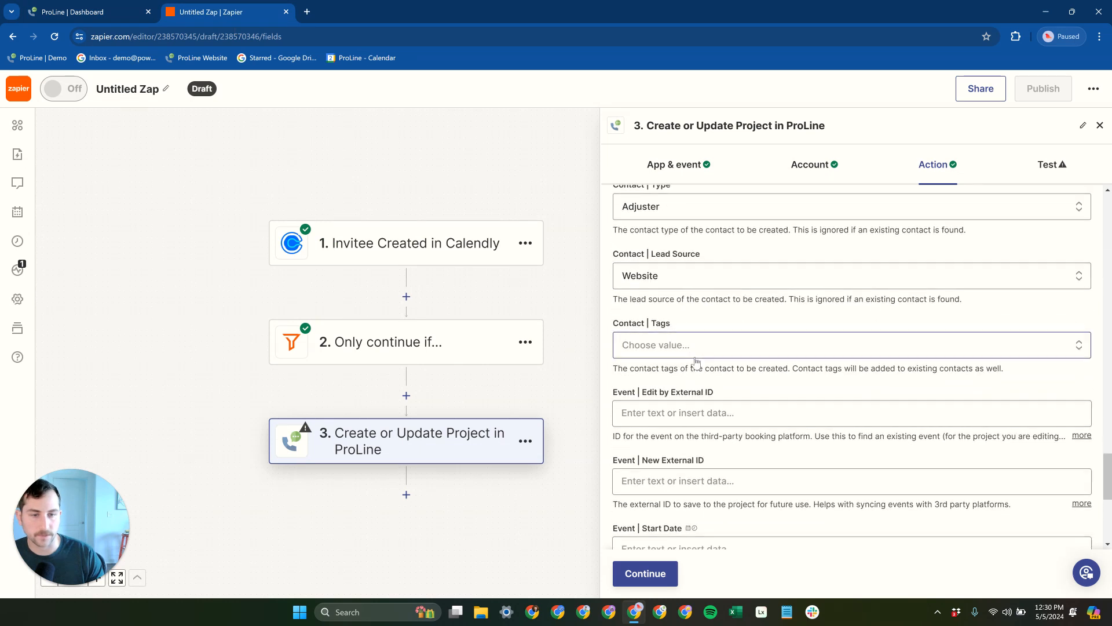
scroll(689, 353, down, 2)
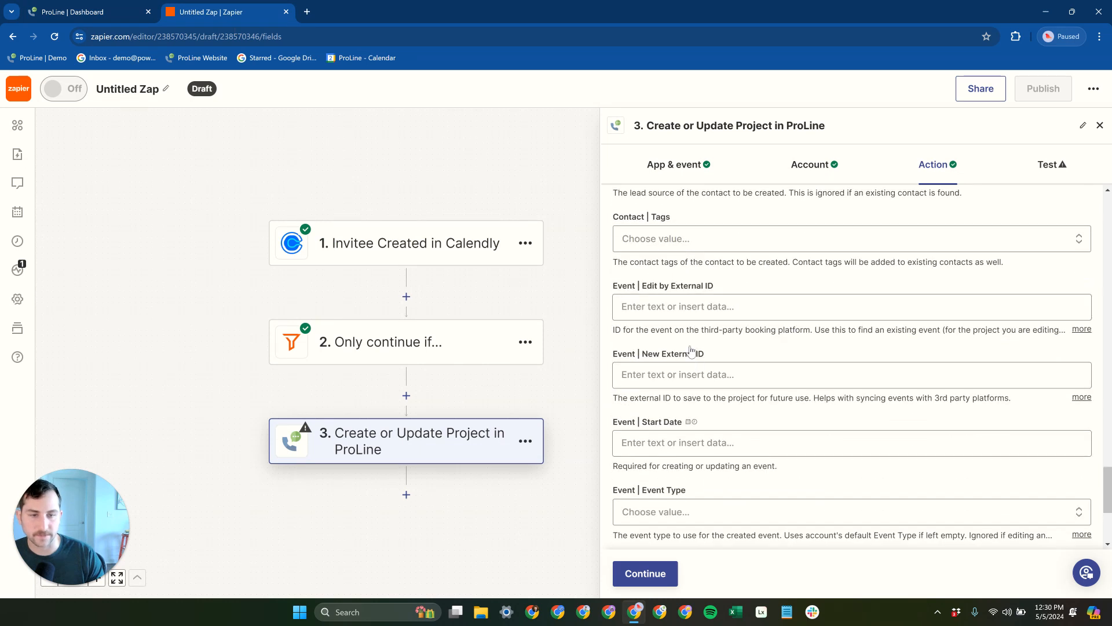
click(712, 303)
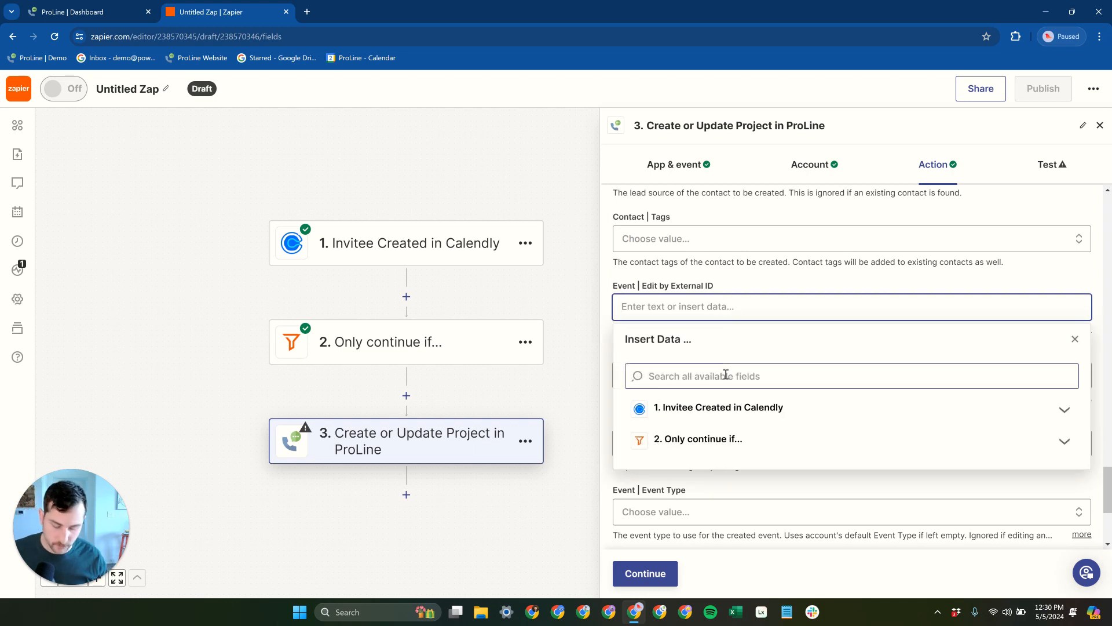
scroll(724, 374, up, 3)
scroll(736, 360, down, 4)
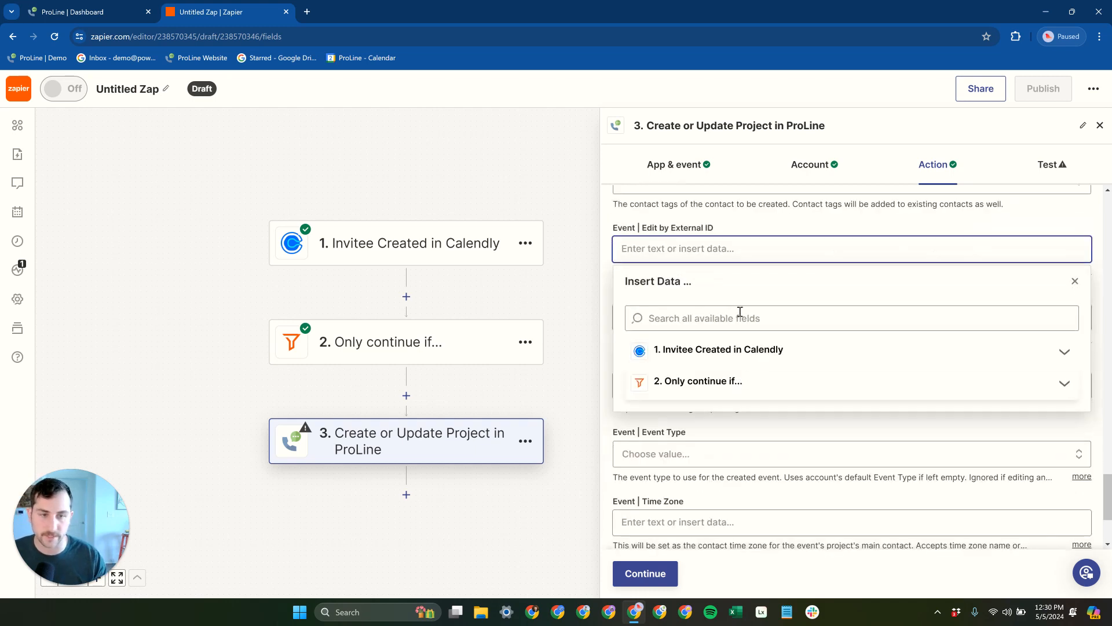
click(718, 322)
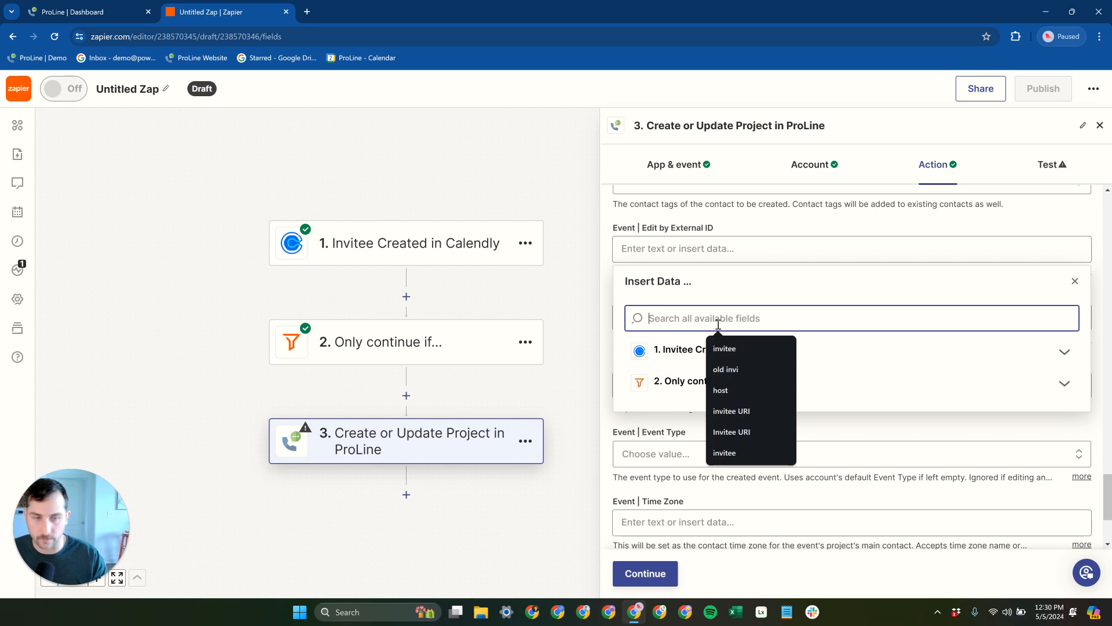
text(old invit)
click(684, 382)
click(697, 262)
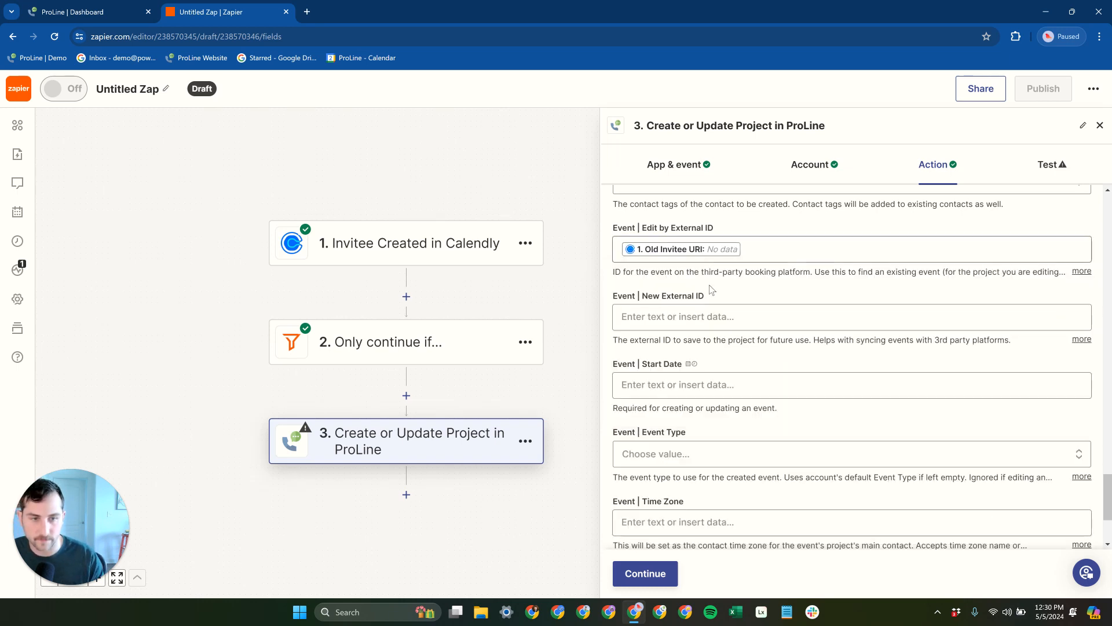
Search the Calendly data for invitee uri and map Invitee URI into Event New External ID.
scroll(696, 495, down, 2)
scroll(695, 495, down, 1)
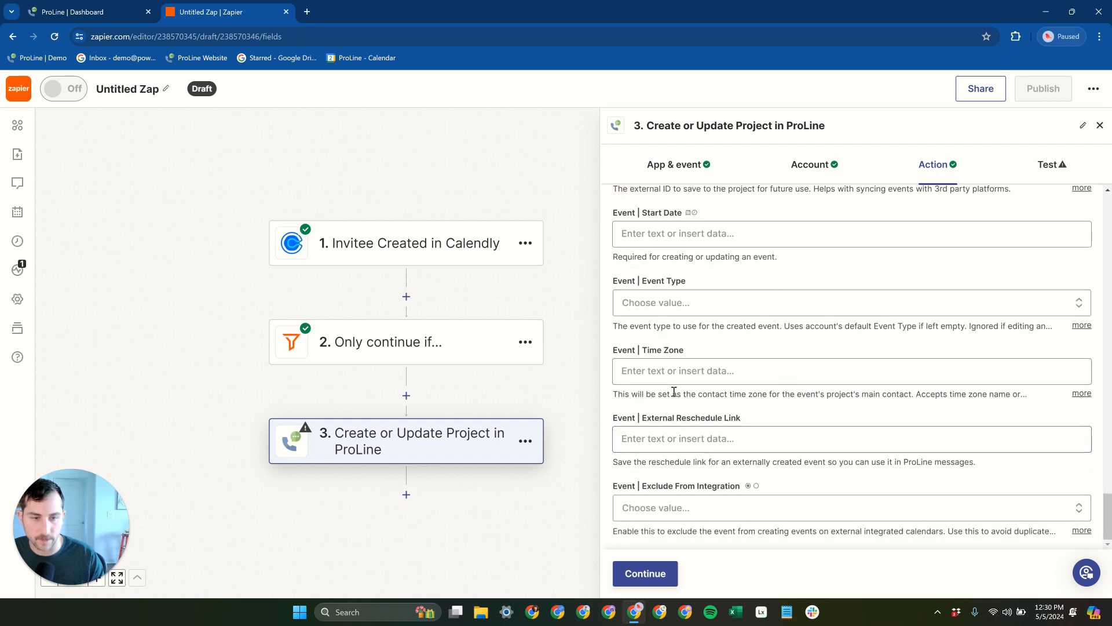
scroll(674, 392, up, 3)
click(737, 342)
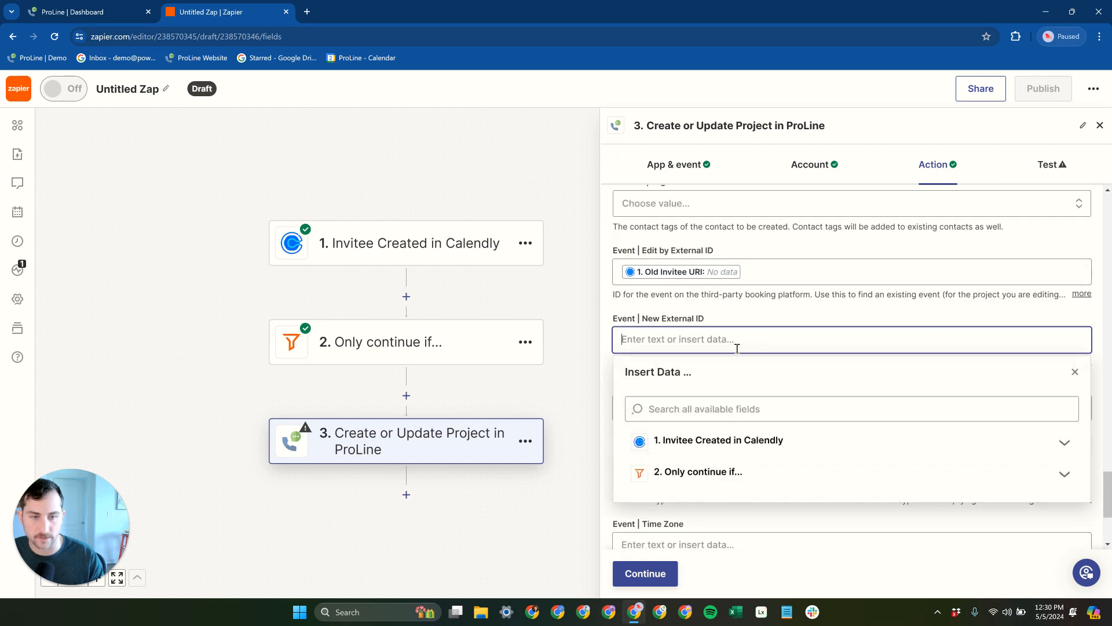
click(699, 409)
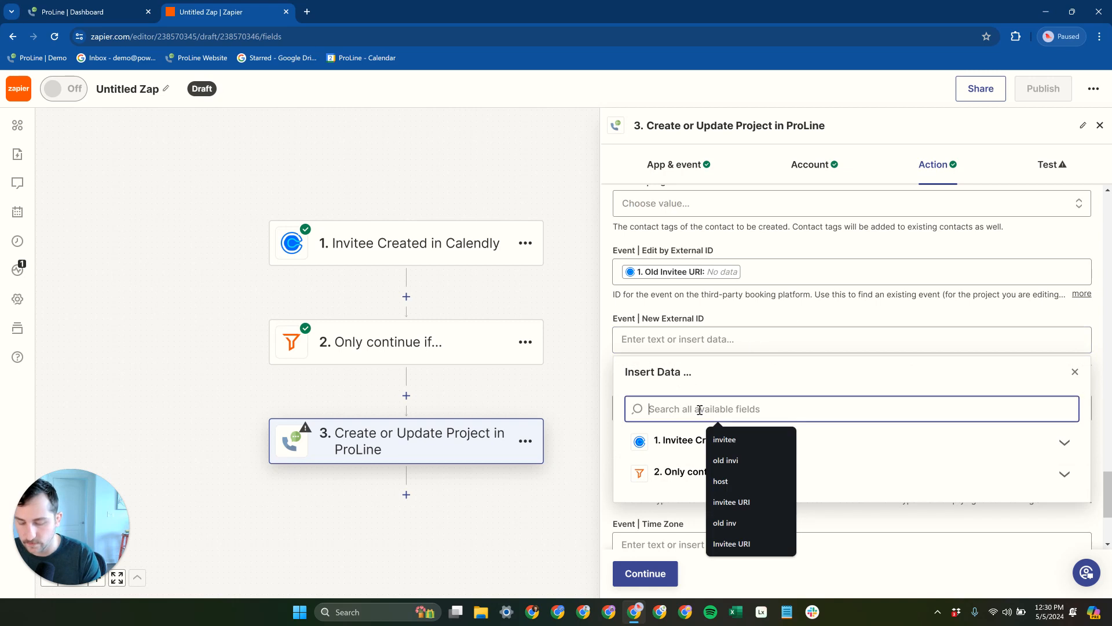
text(invitee u)
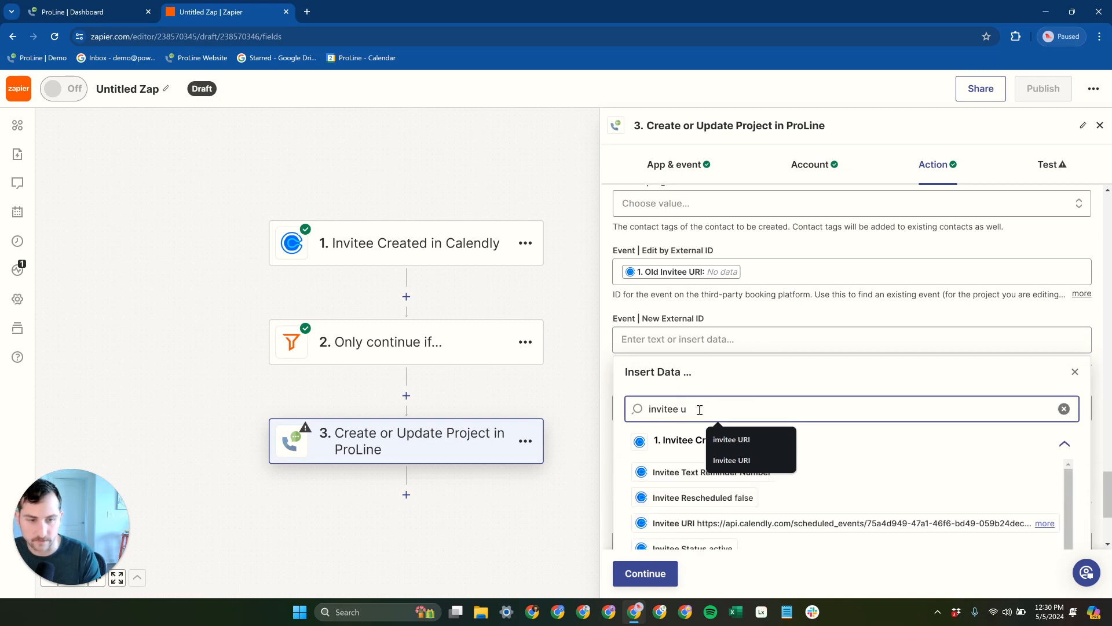
text(ri)
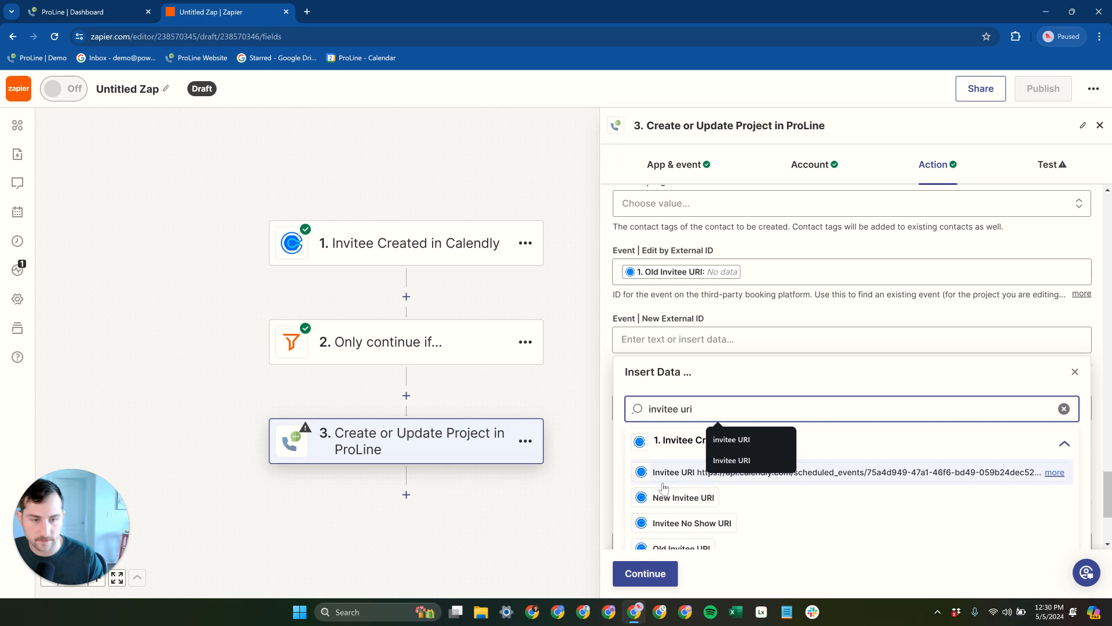
click(674, 474)
click(609, 323)
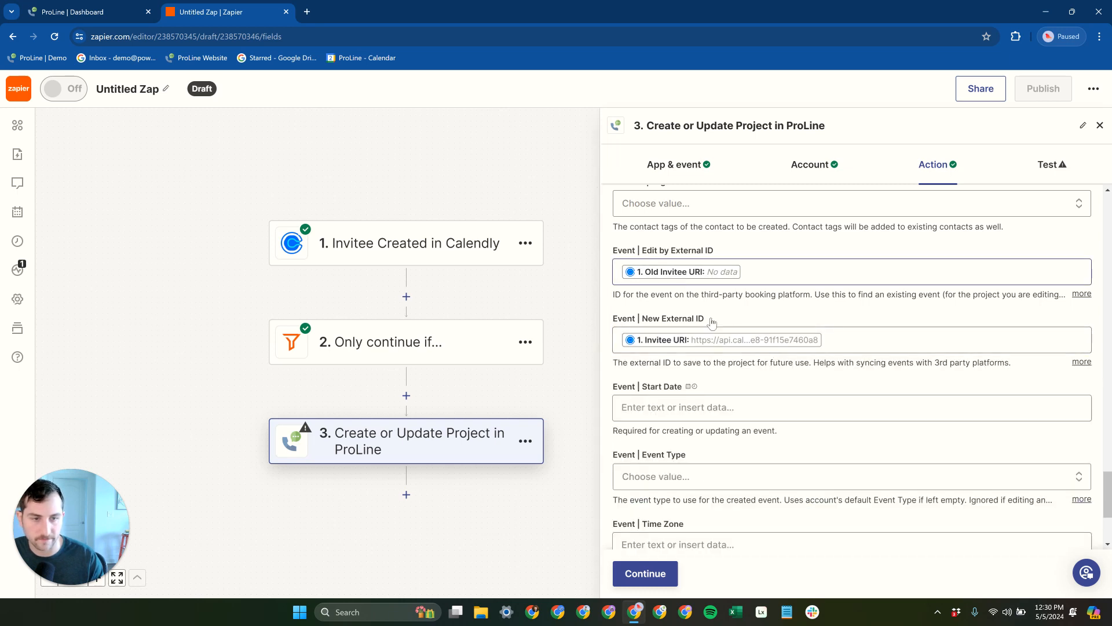
Search the Calendly data for start and map Scheduled Event Start Time into Event Start Date.
click(686, 408)
click(712, 417)
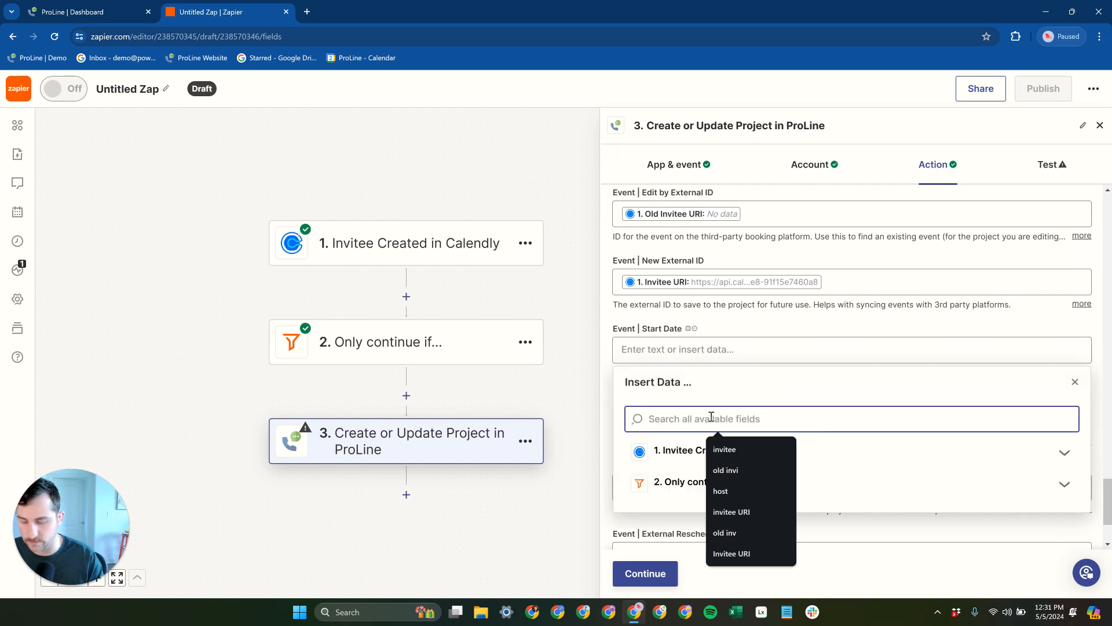
text(start)
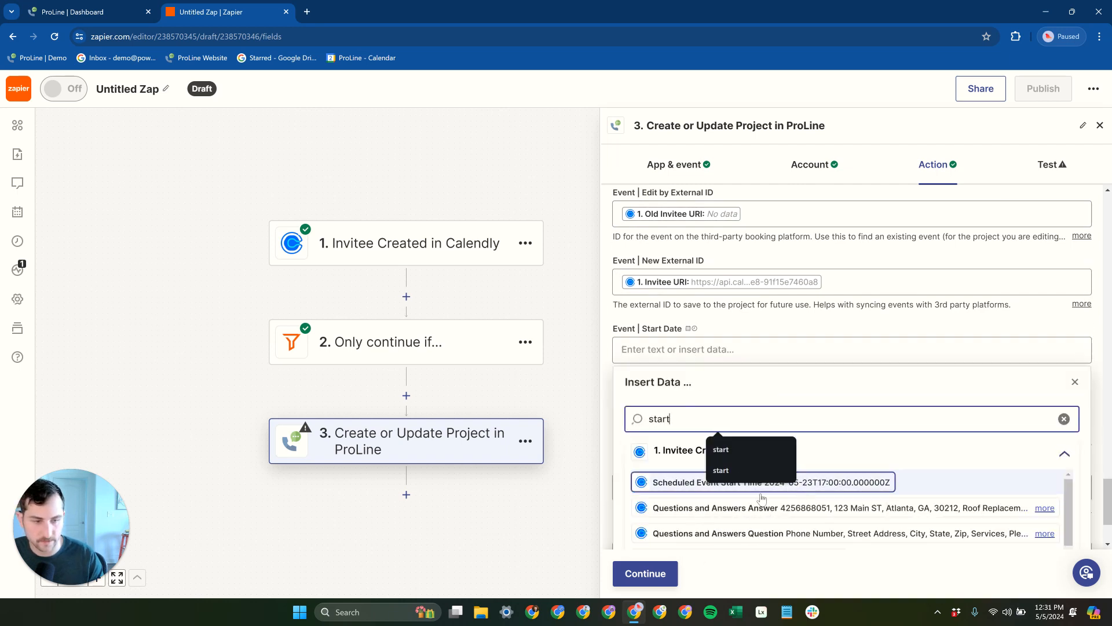
click(802, 489)
click(607, 328)
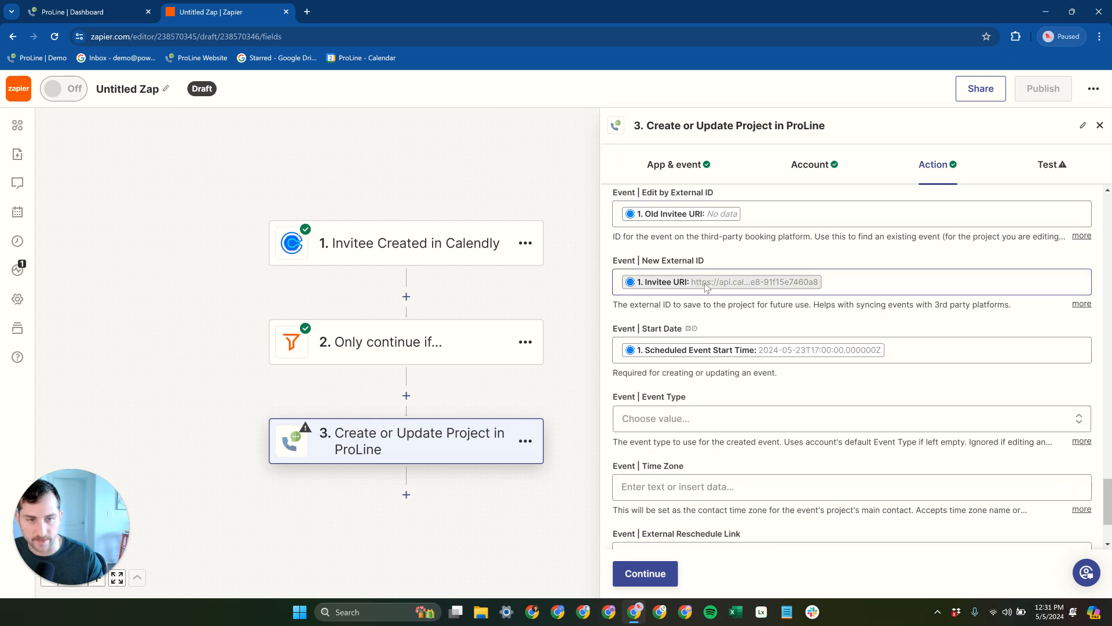
Set the Event Type of the created event to Inspection.
scroll(667, 409, down, 1)
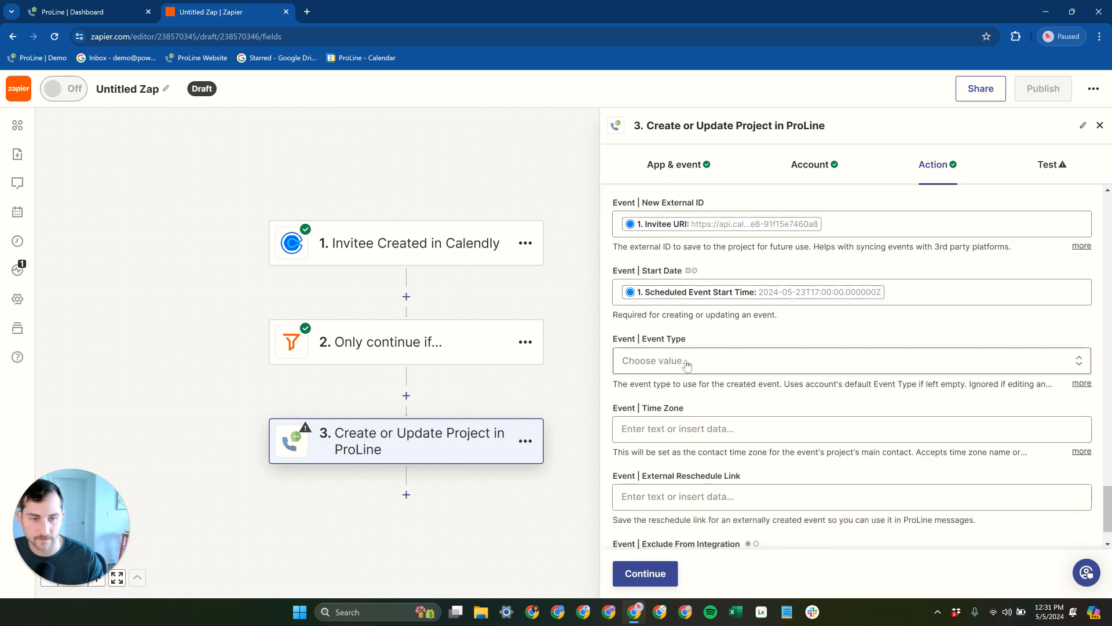
click(661, 358)
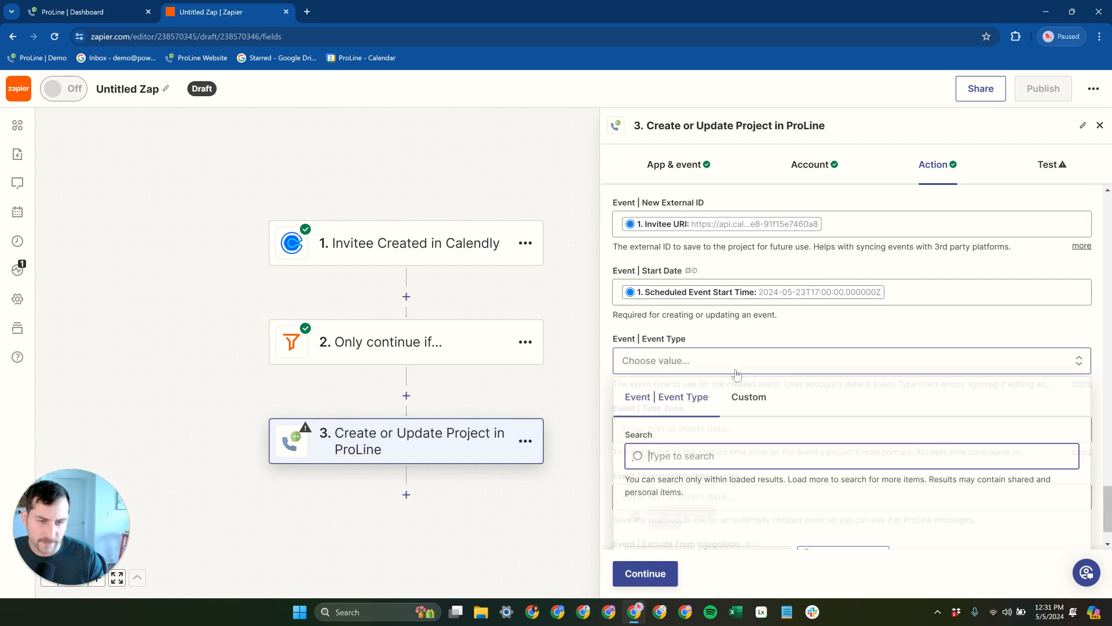
scroll(655, 429, down, 1)
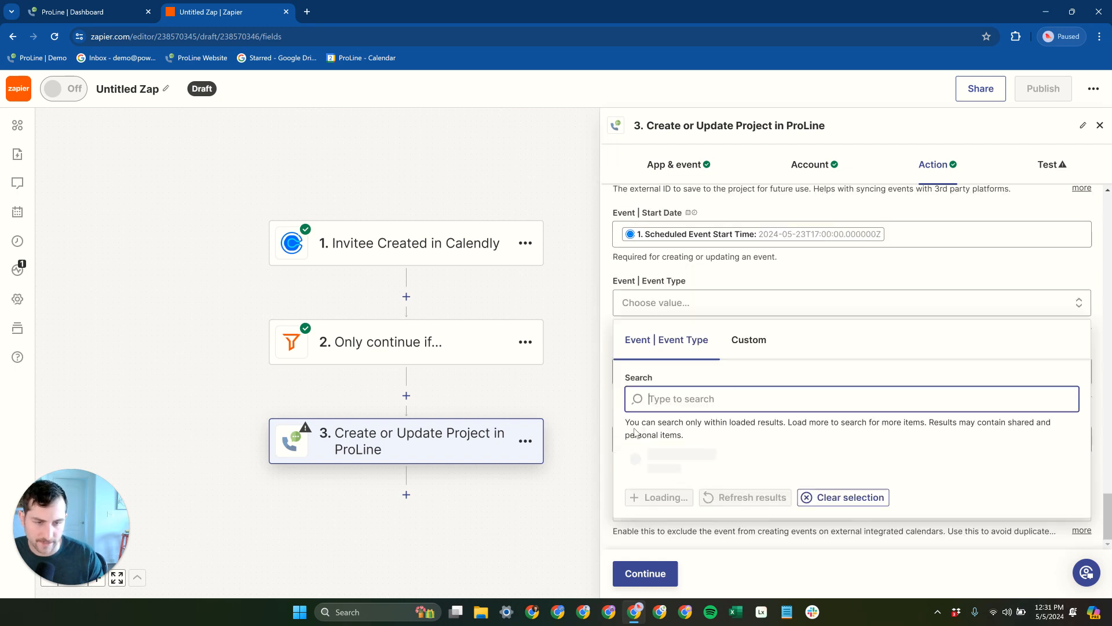
click(671, 501)
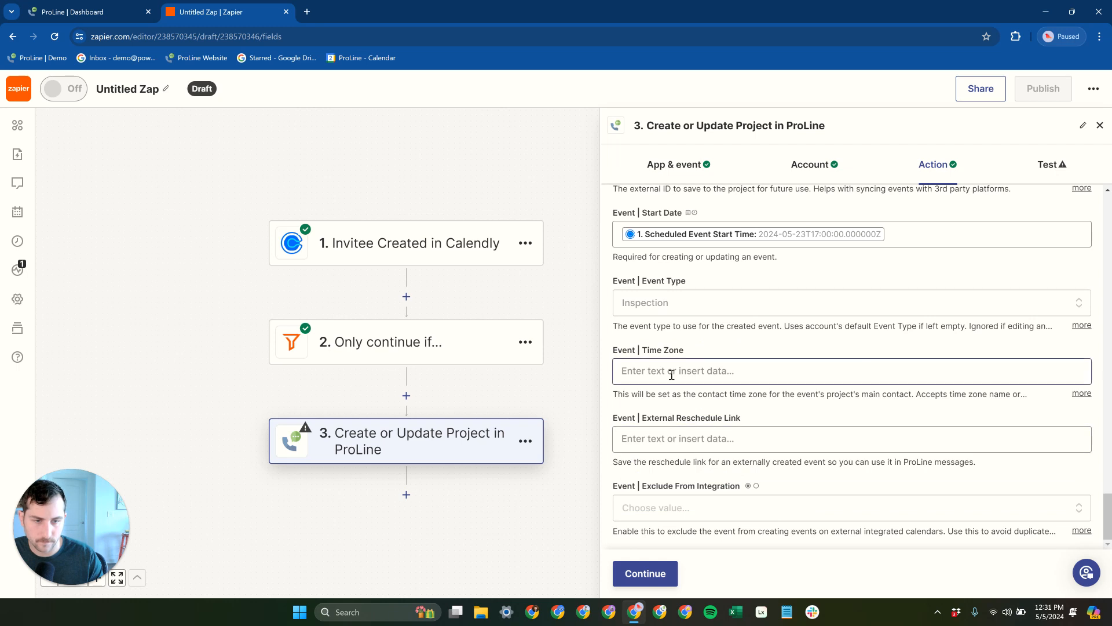
Search the Calendly data for timez under Event Time Zone, then close the list without mapping a field.
click(777, 371)
click(705, 349)
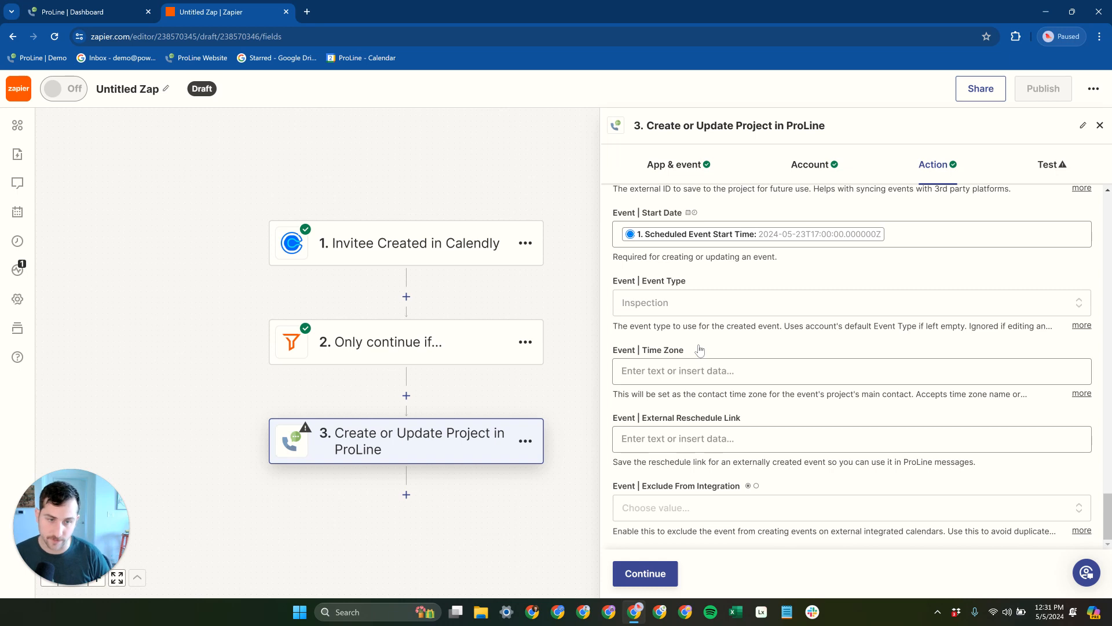
click(679, 371)
click(676, 439)
text(time zo)
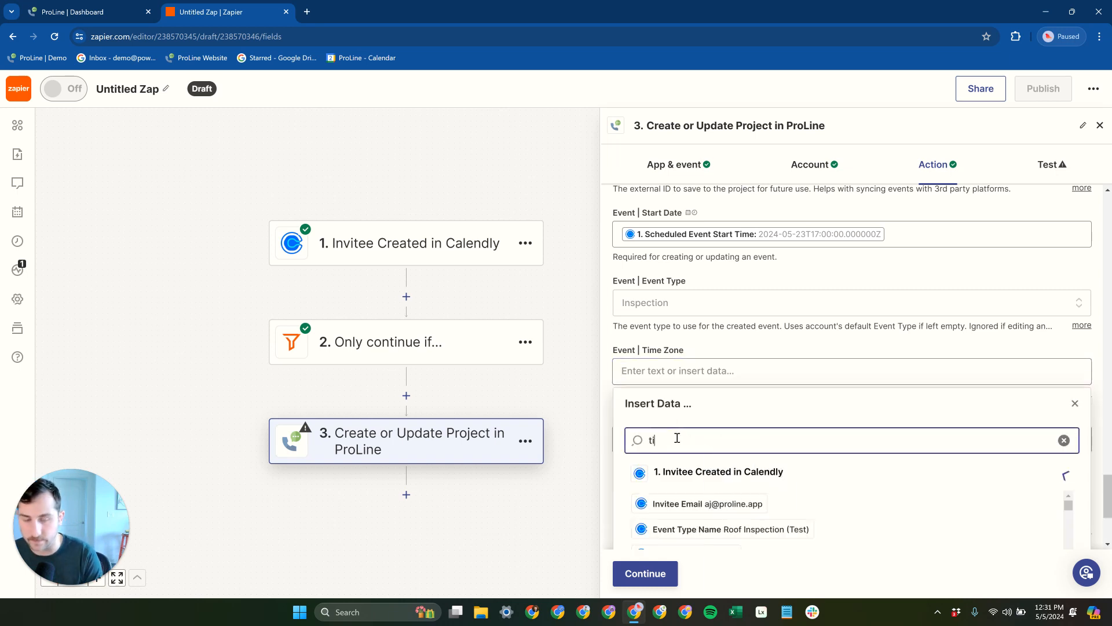
key(BackSpace)
key(BackSpace)
key(BackSpace)
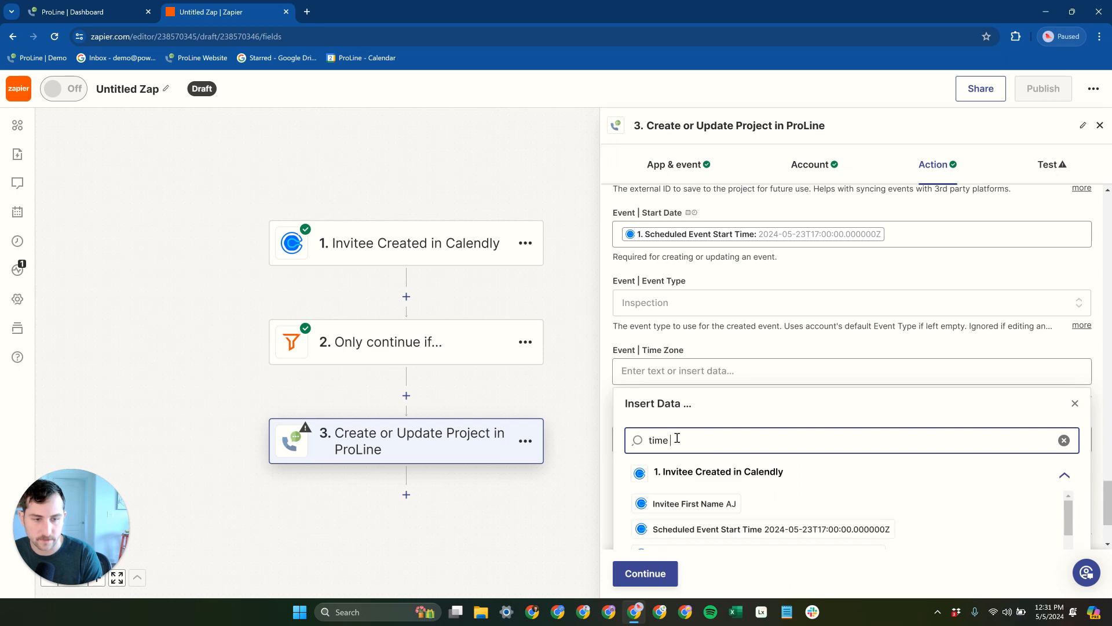
text(z)
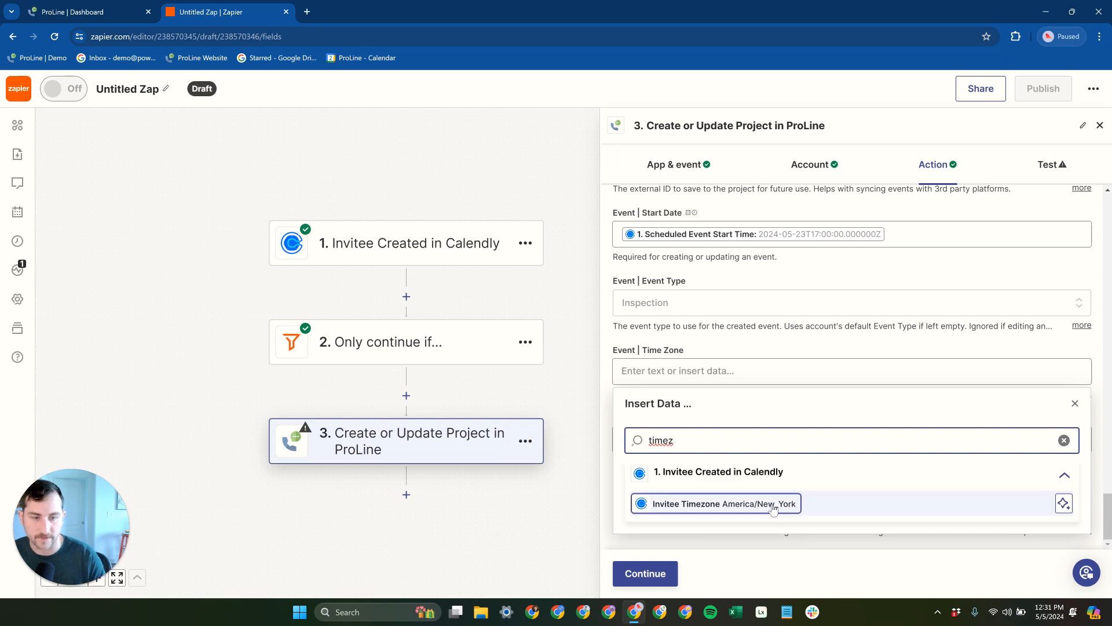
click(609, 372)
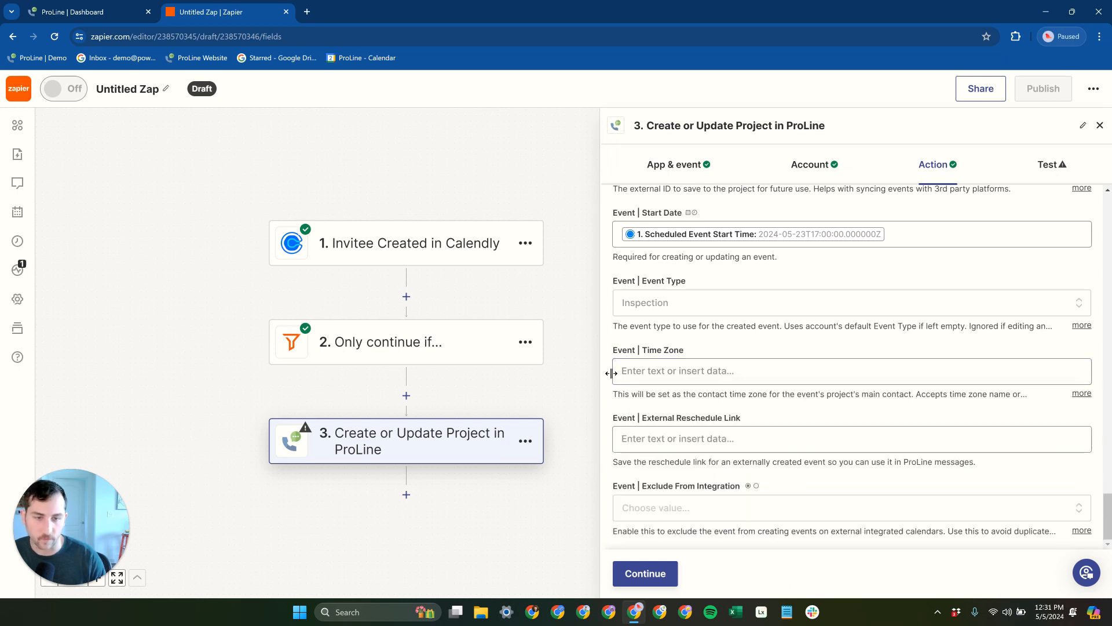
Search the Calendly data for resched and map Reschedule URL into Event External Reschedule Link.
click(683, 439)
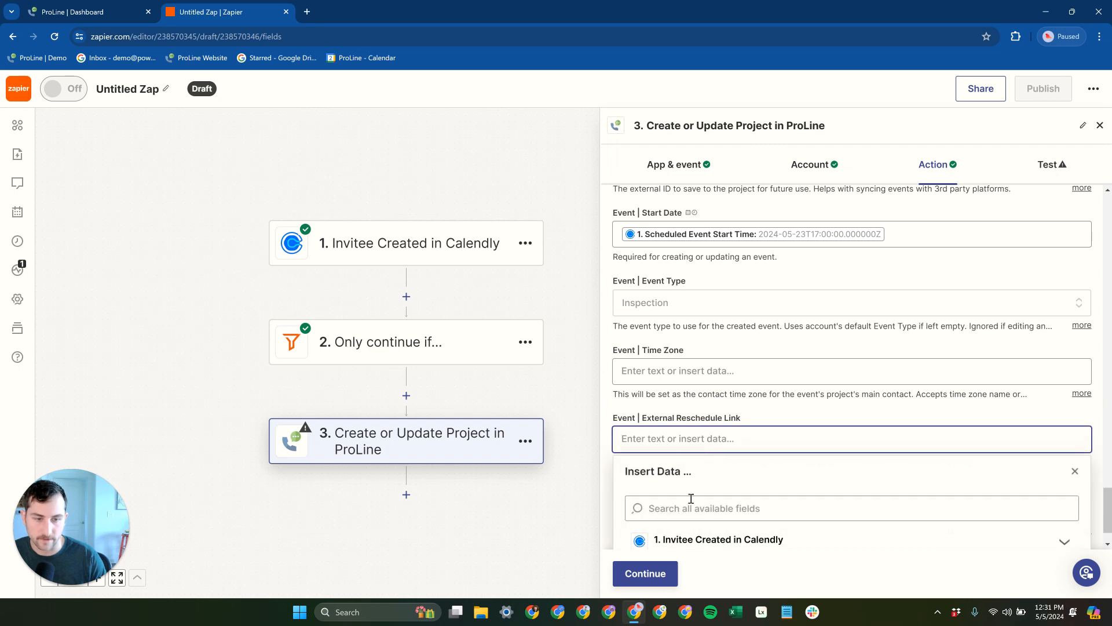
click(696, 457)
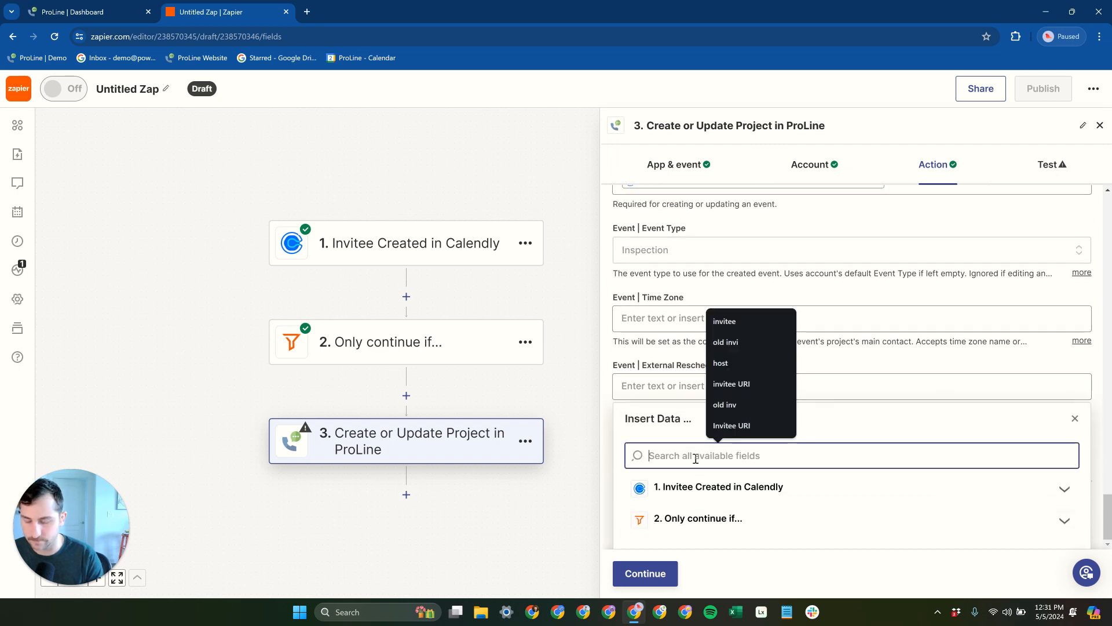
text(resched)
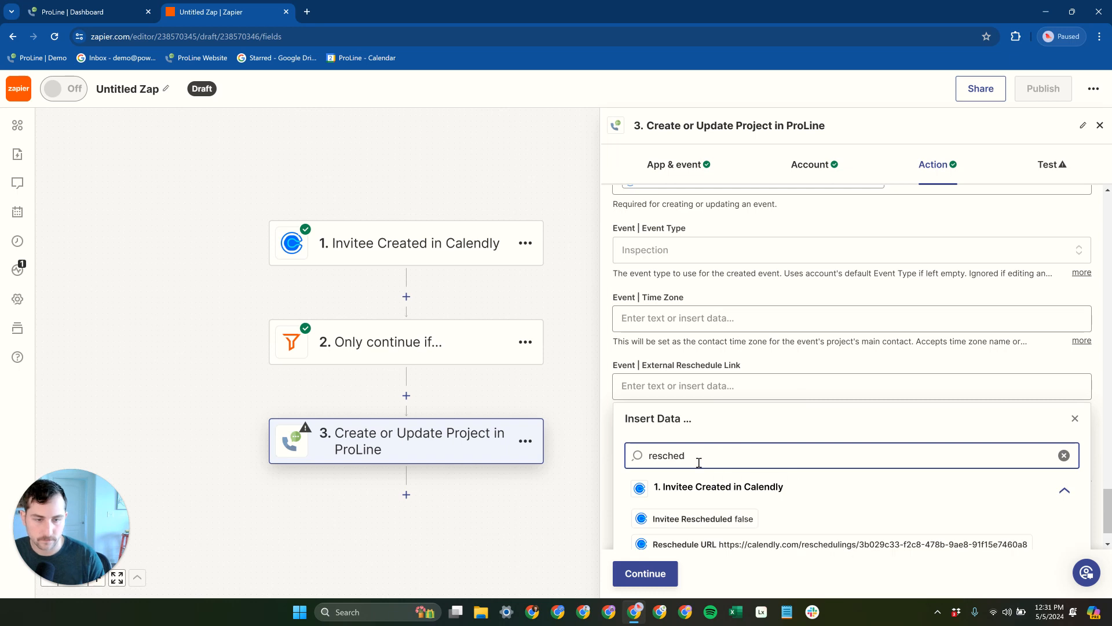
scroll(699, 462, down, 1)
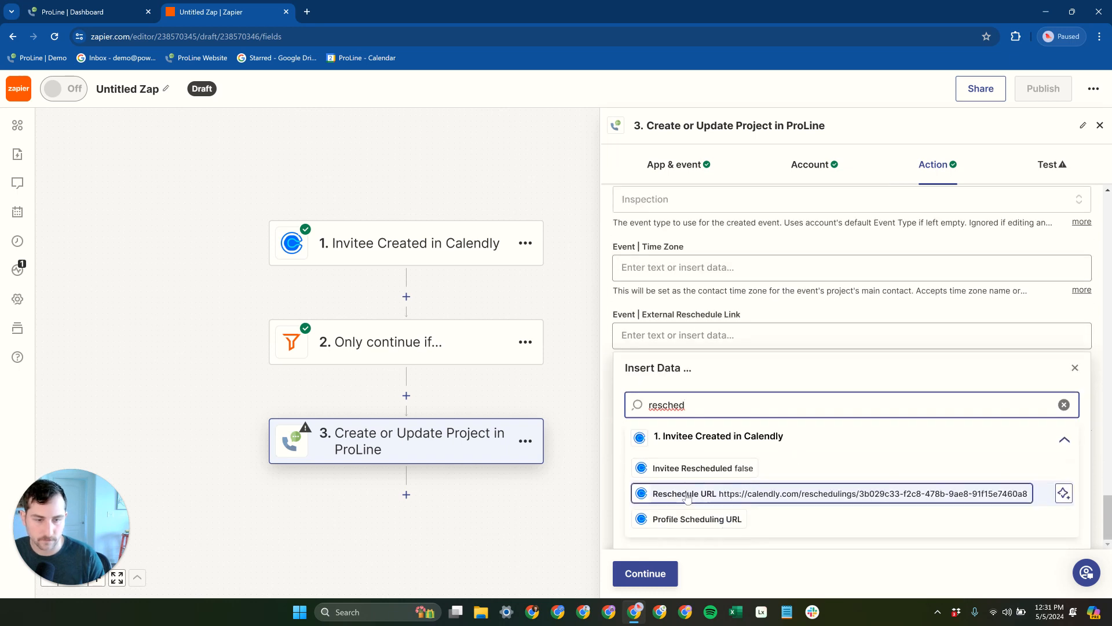
click(725, 493)
click(672, 306)
scroll(721, 359, up, 3)
scroll(720, 400, down, 3)
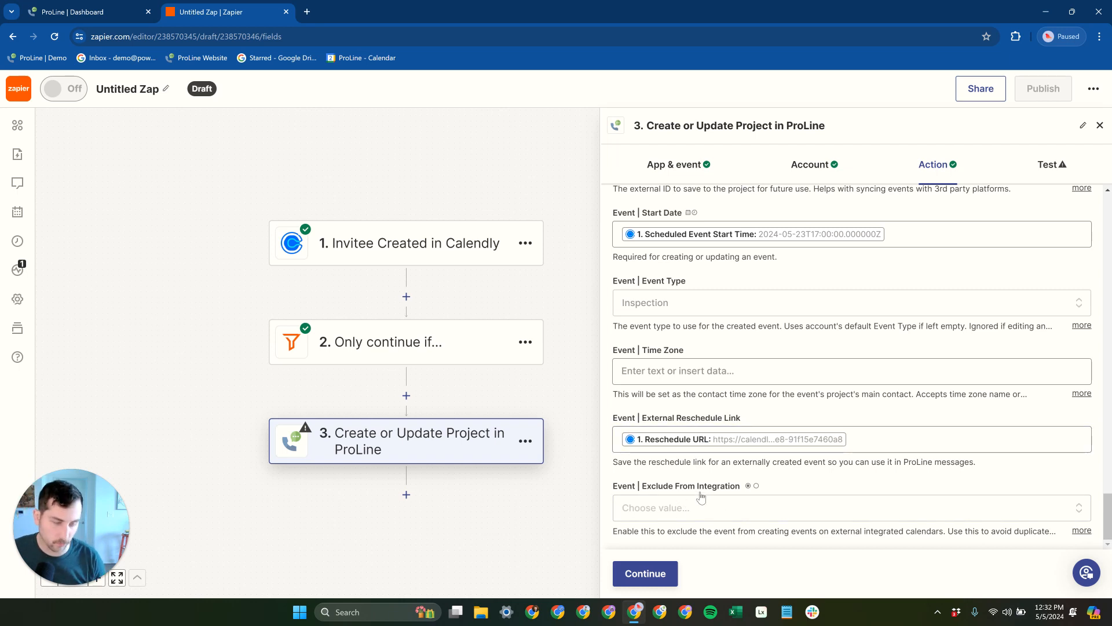
Set Event Exclude From Integration to True and check the other event fields.
click(679, 506)
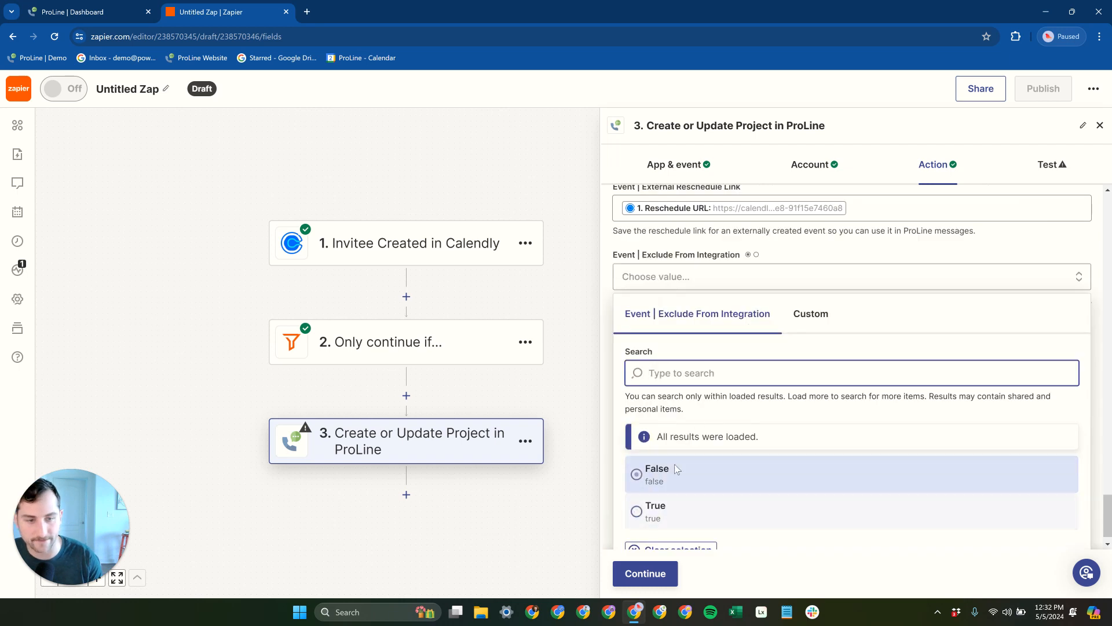
click(668, 510)
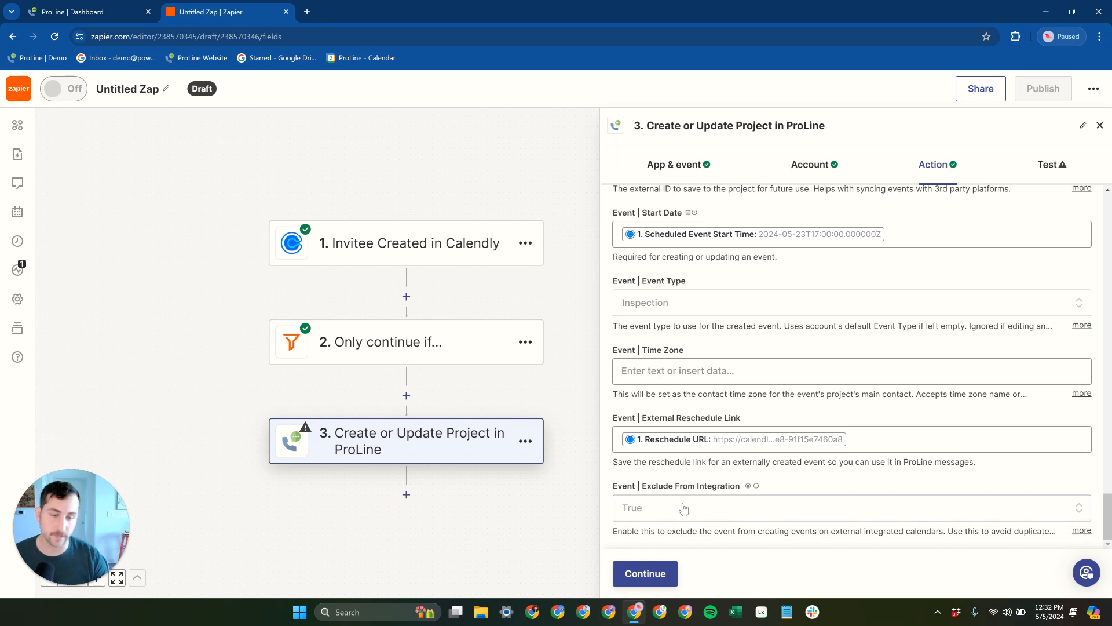
scroll(704, 517, up, 2)
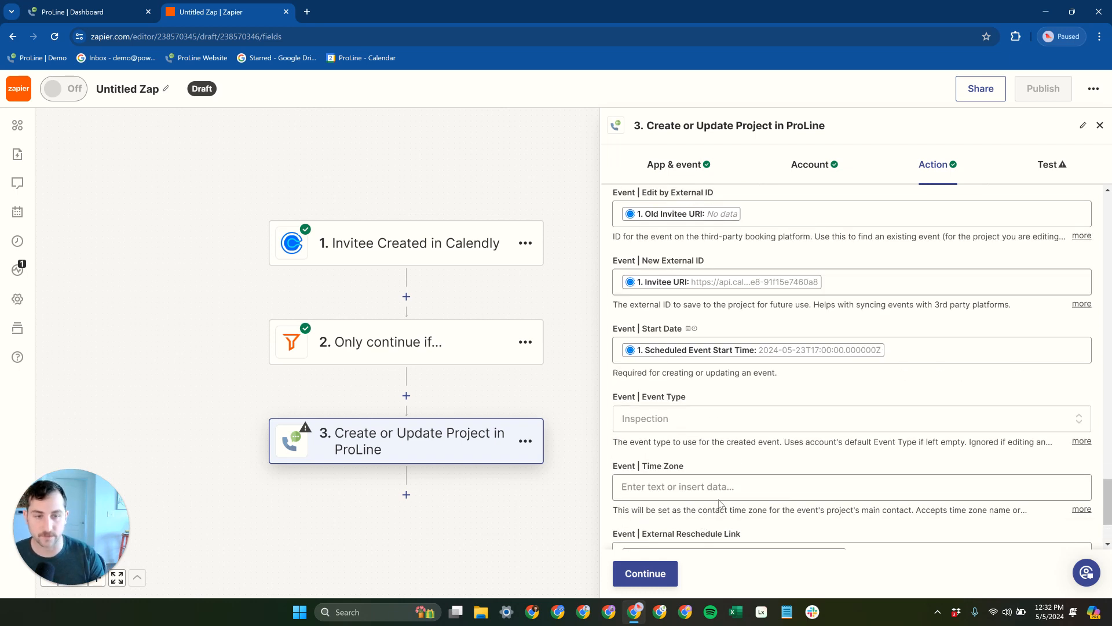
scroll(721, 504, down, 2)
Continue to the ProLine action's test, review the data that will be sent, and run the test.
click(645, 573)
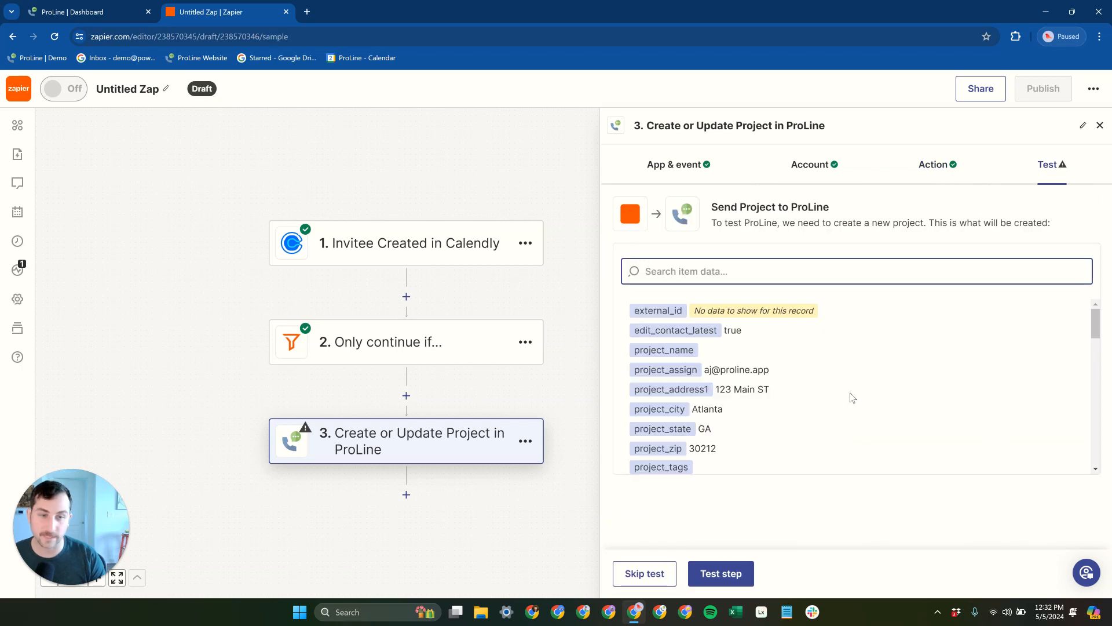
scroll(810, 393, down, 2)
scroll(810, 393, up, 2)
scroll(782, 427, down, 10)
scroll(784, 427, up, 10)
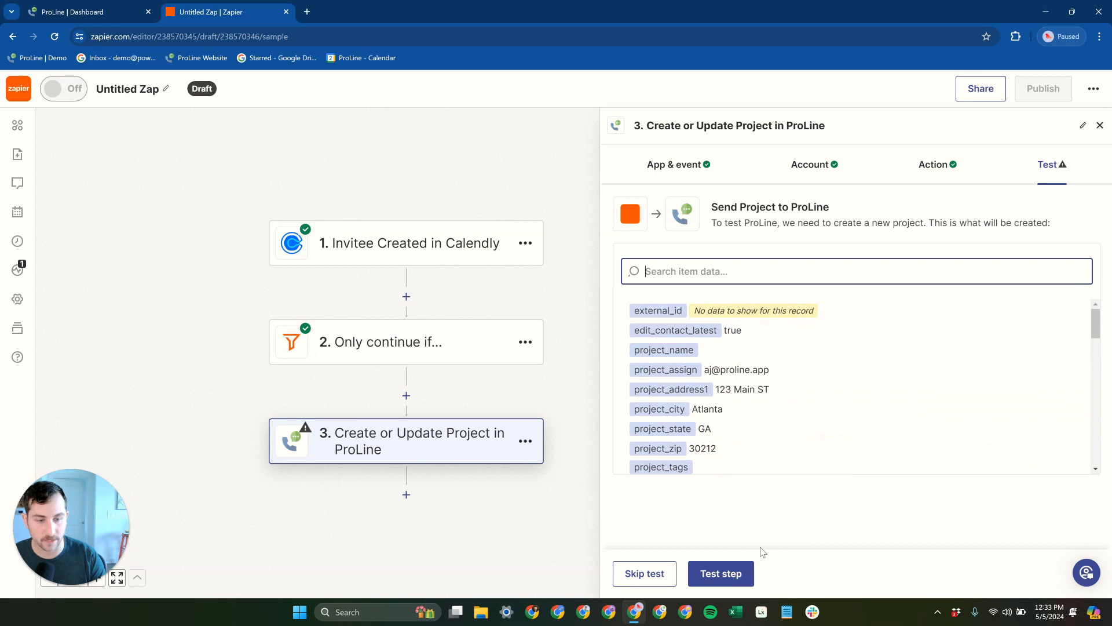
click(721, 573)
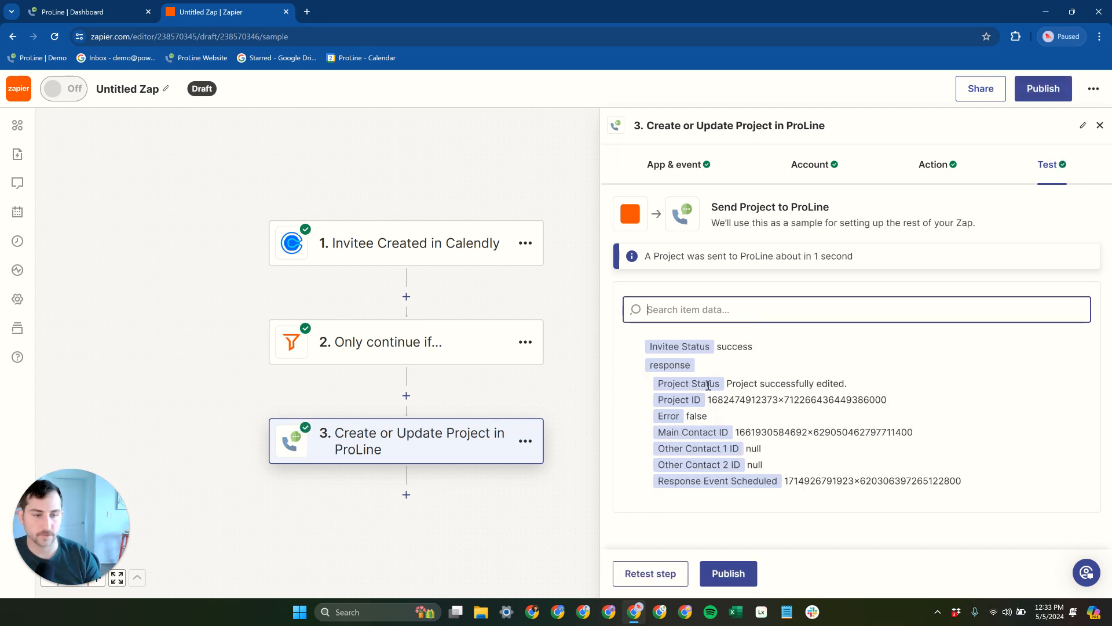
Switch to ProLine and examine the details of the first Inspection Scheduled project.
click(94, 6)
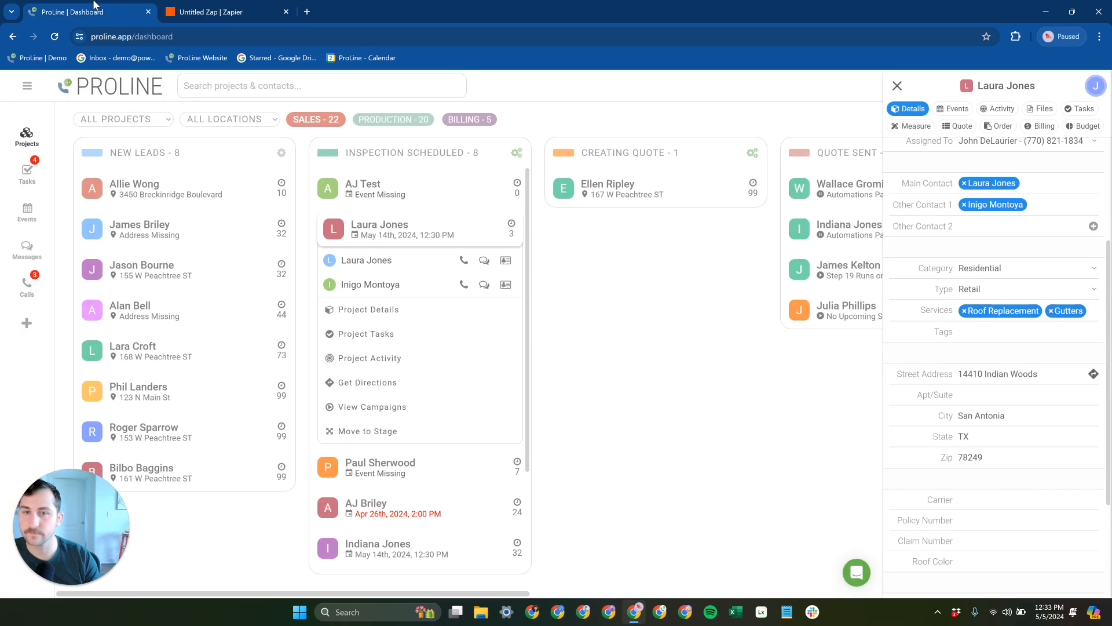
click(399, 199)
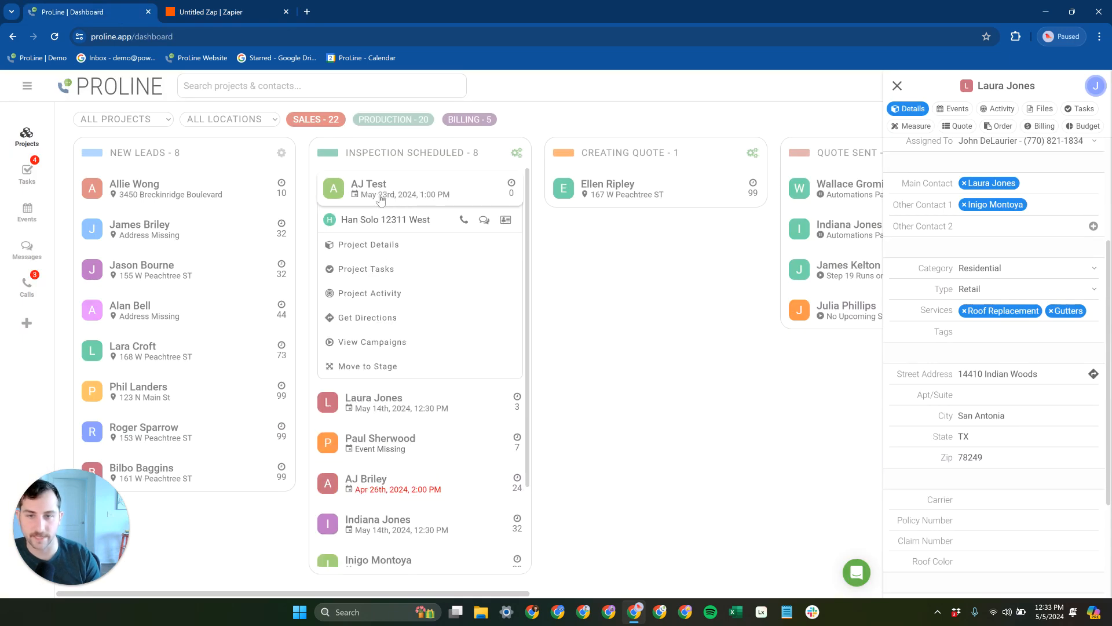
click(370, 244)
scroll(943, 145, up, 3)
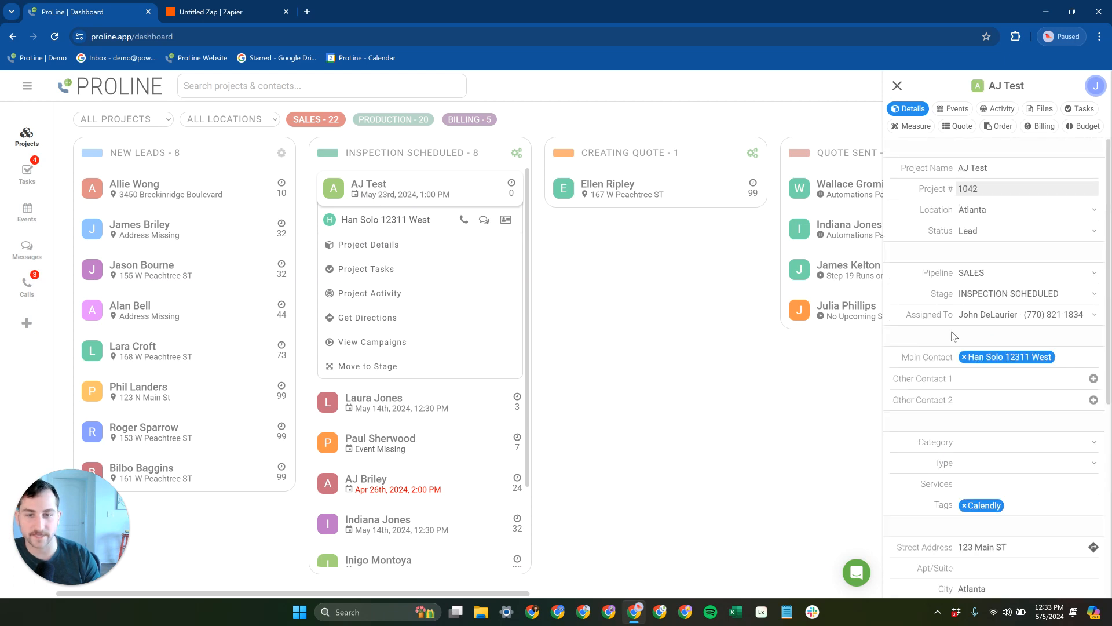
Examine the project's main contact record, then close it and reopen the same project's details.
click(1009, 358)
scroll(1013, 231, up, 5)
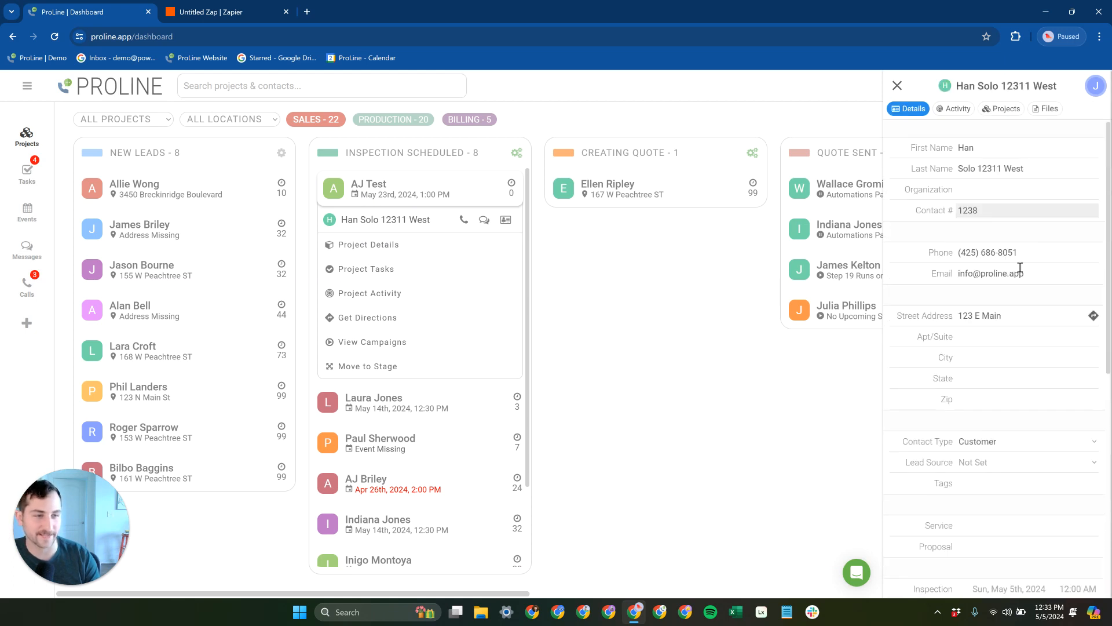
click(898, 86)
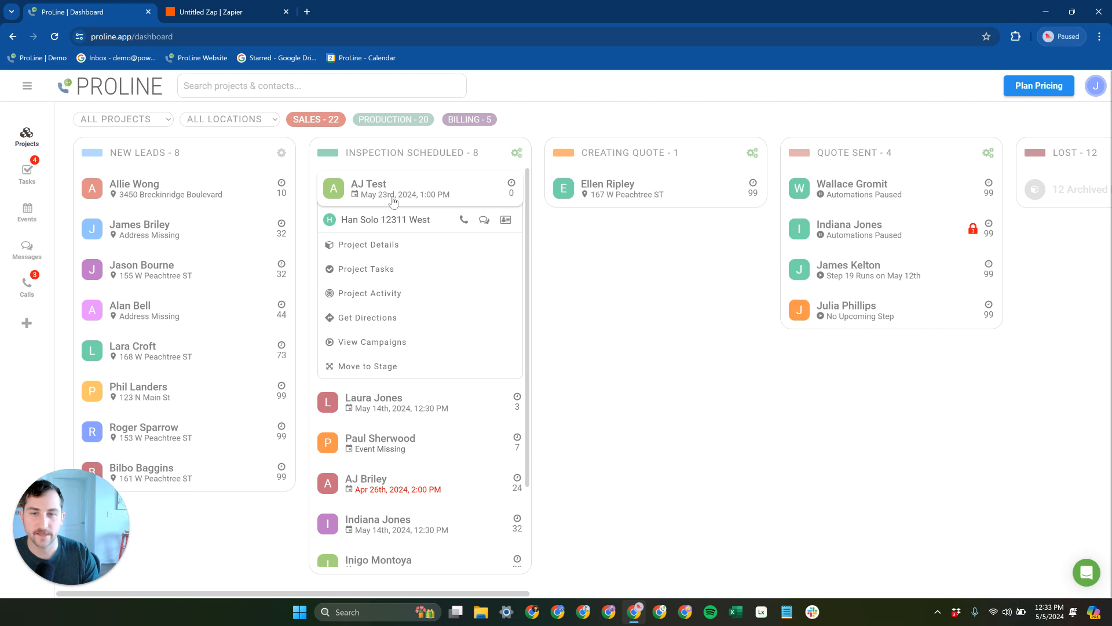
click(376, 255)
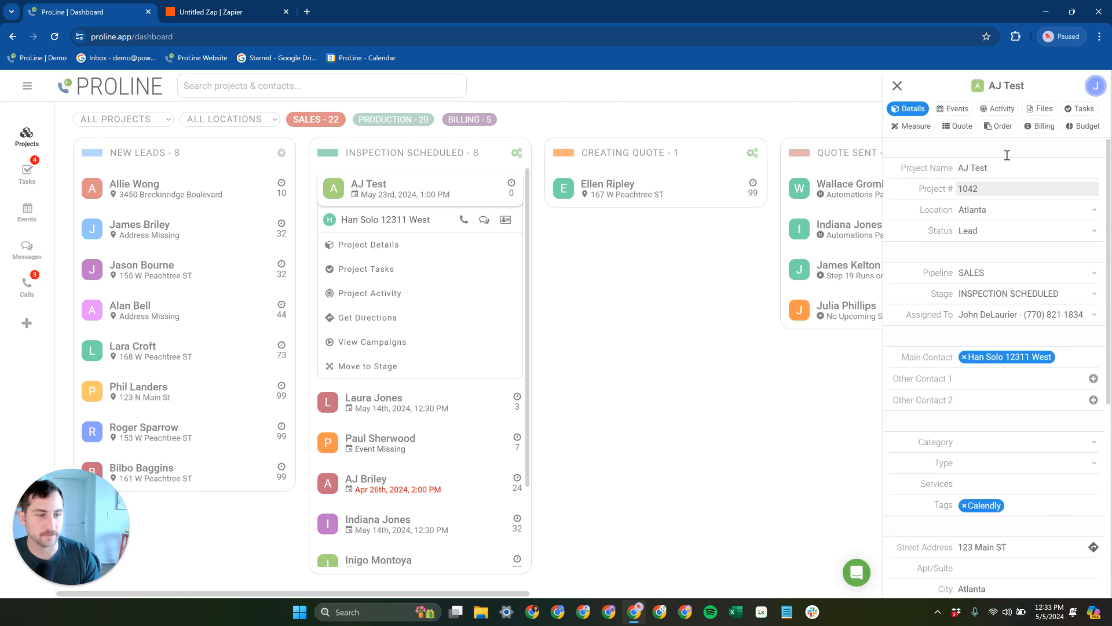
Review the activity history of the first Inspection Scheduled project, including the API/Zapier entries, and close the project.
click(998, 109)
scroll(1029, 231, up, 2)
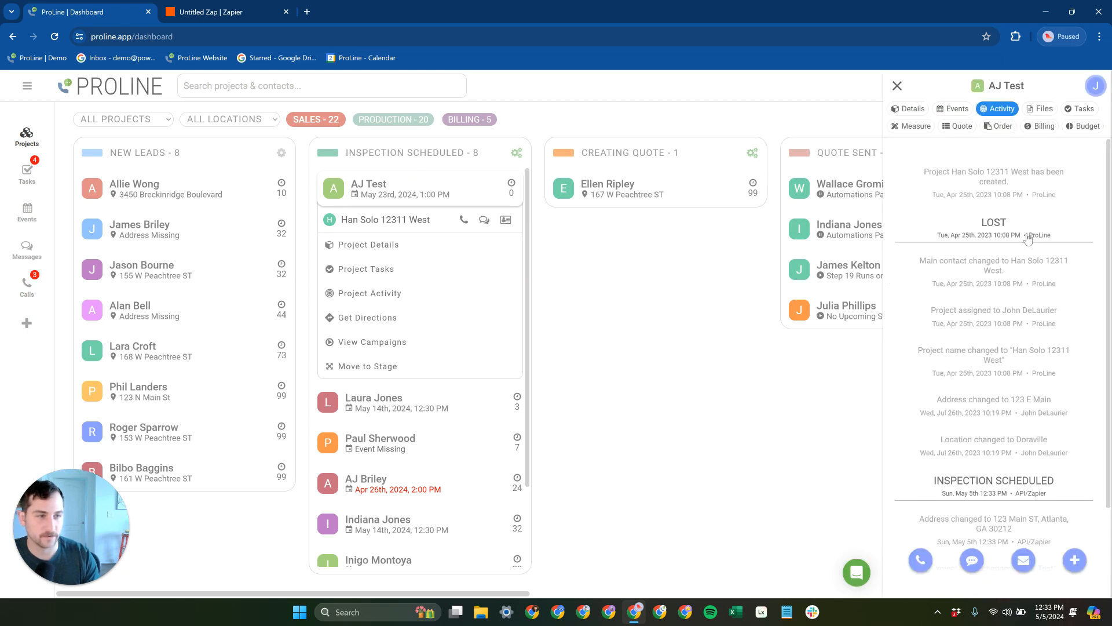
scroll(957, 200, down, 3)
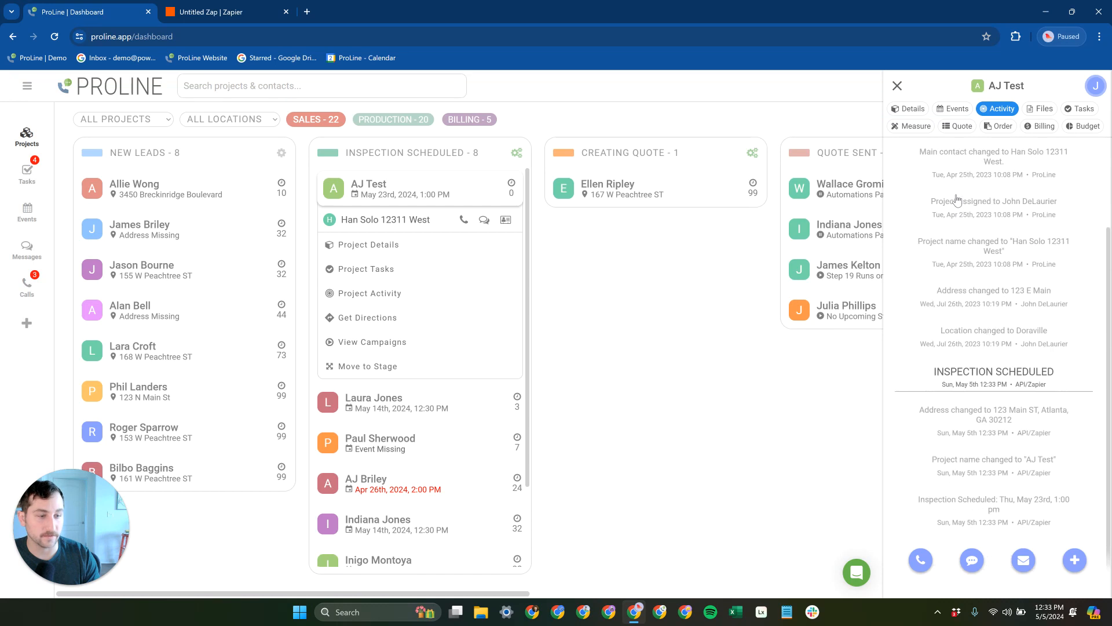
scroll(1004, 246, up, 2)
scroll(1004, 246, up, 1)
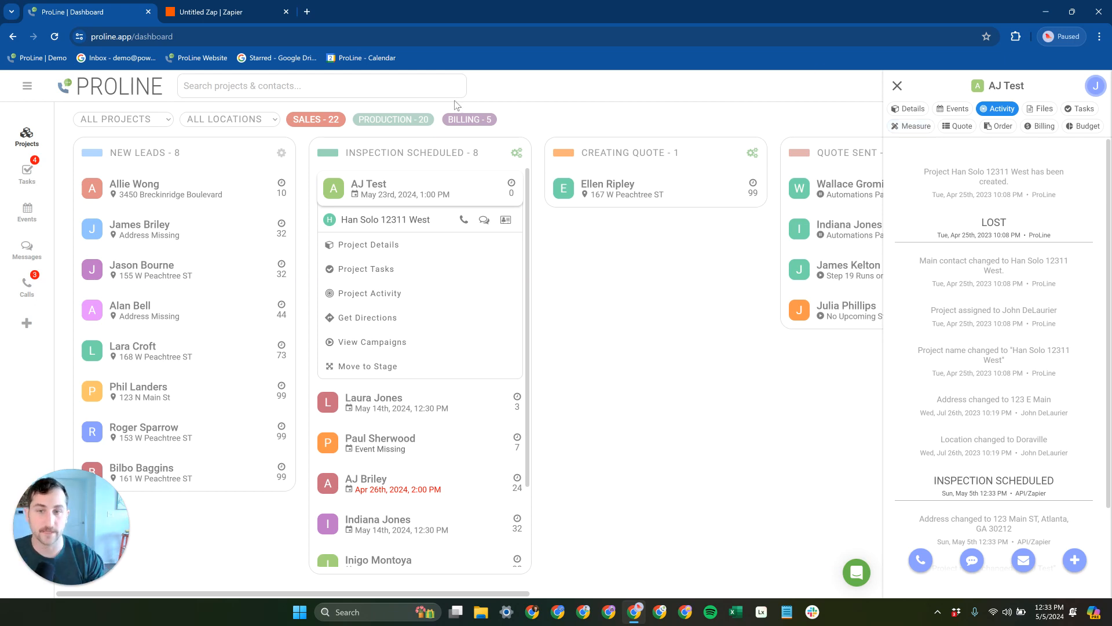
click(897, 87)
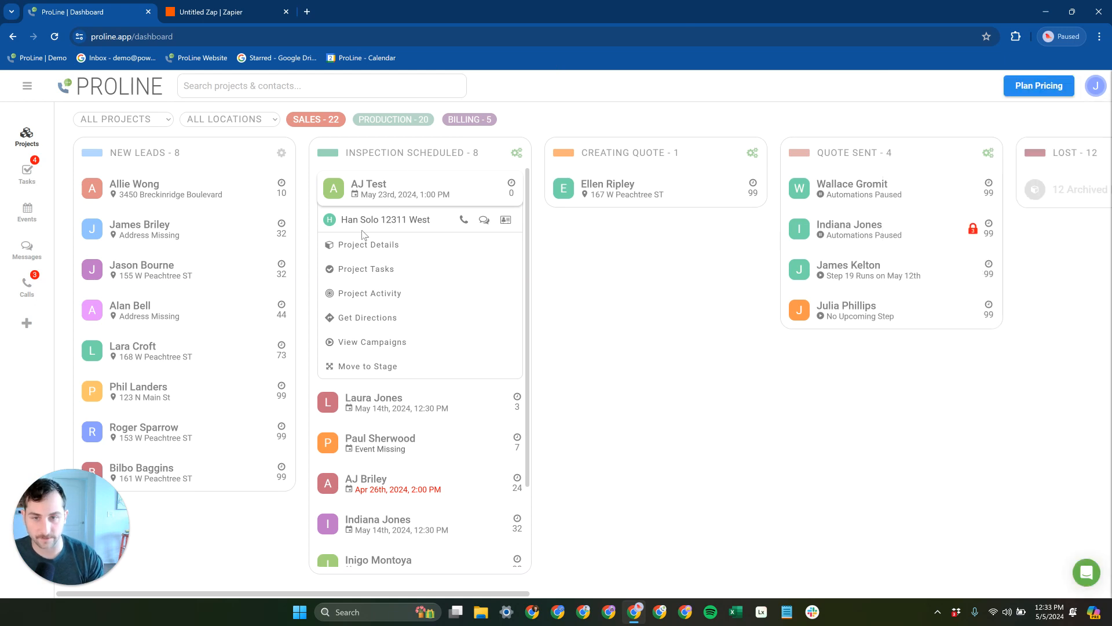
Reopen the first Inspection Scheduled project to check its events, and review the INSPECTION REMINDERS campaign attached to it.
click(374, 250)
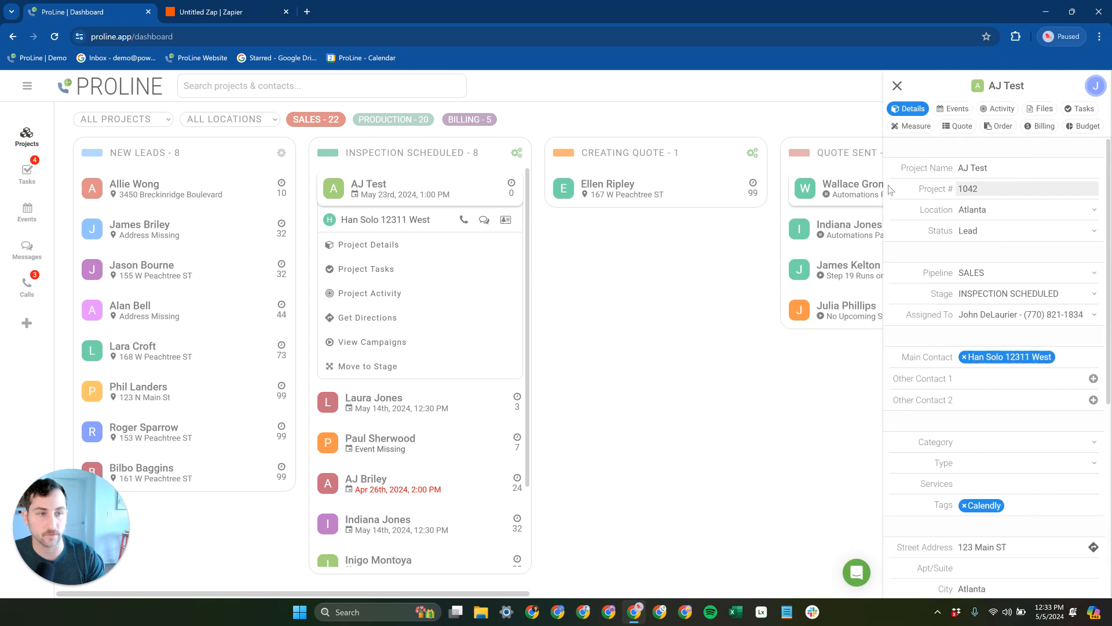
click(964, 112)
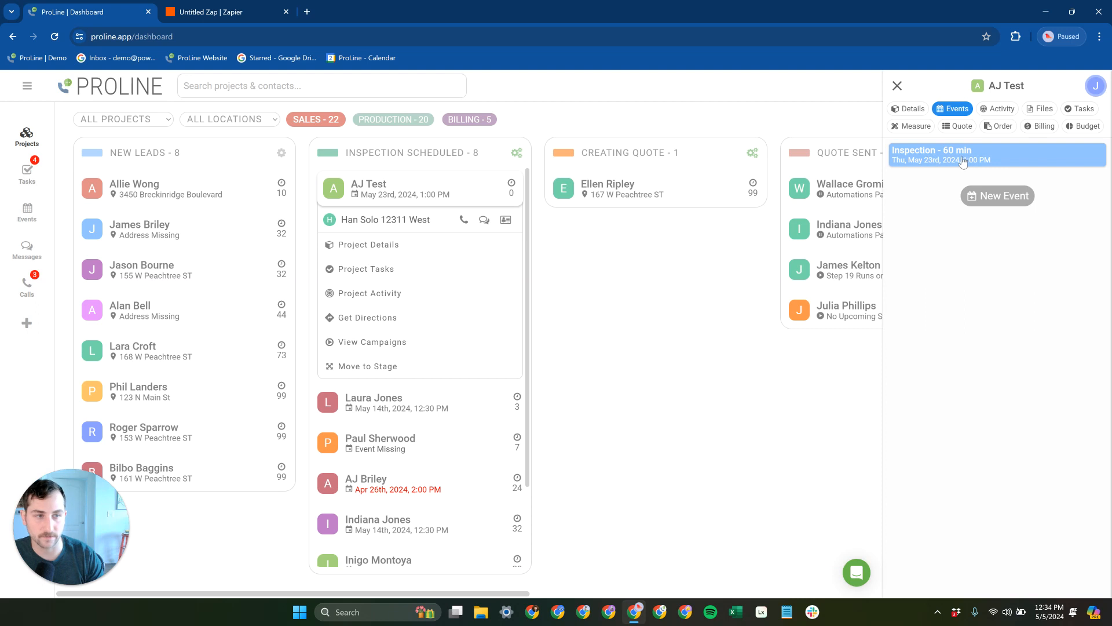
click(430, 343)
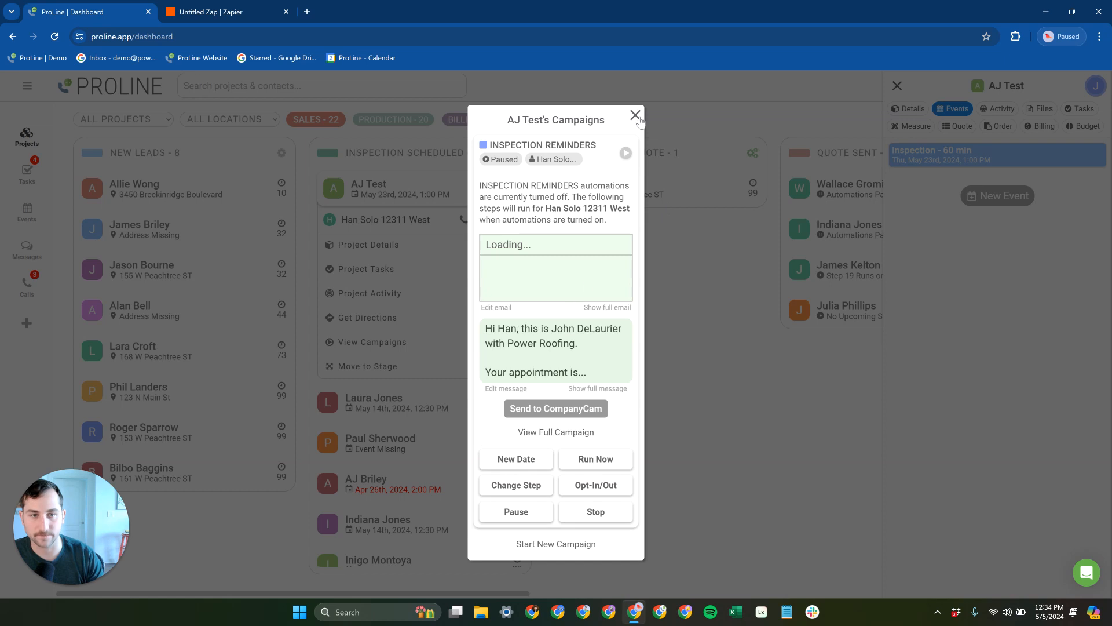
click(636, 115)
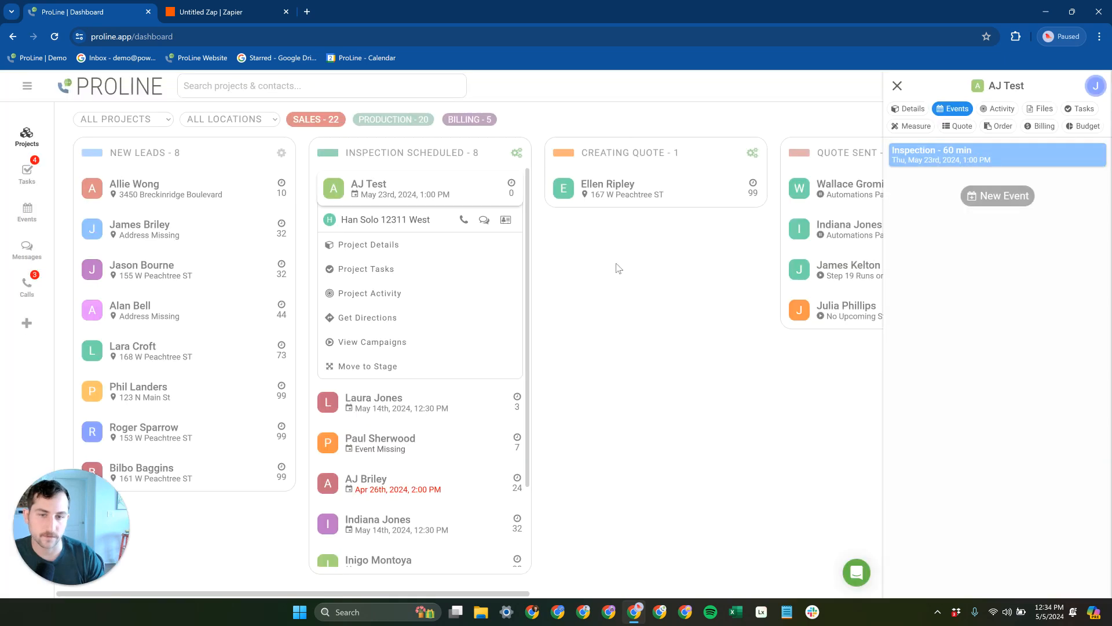
click(897, 87)
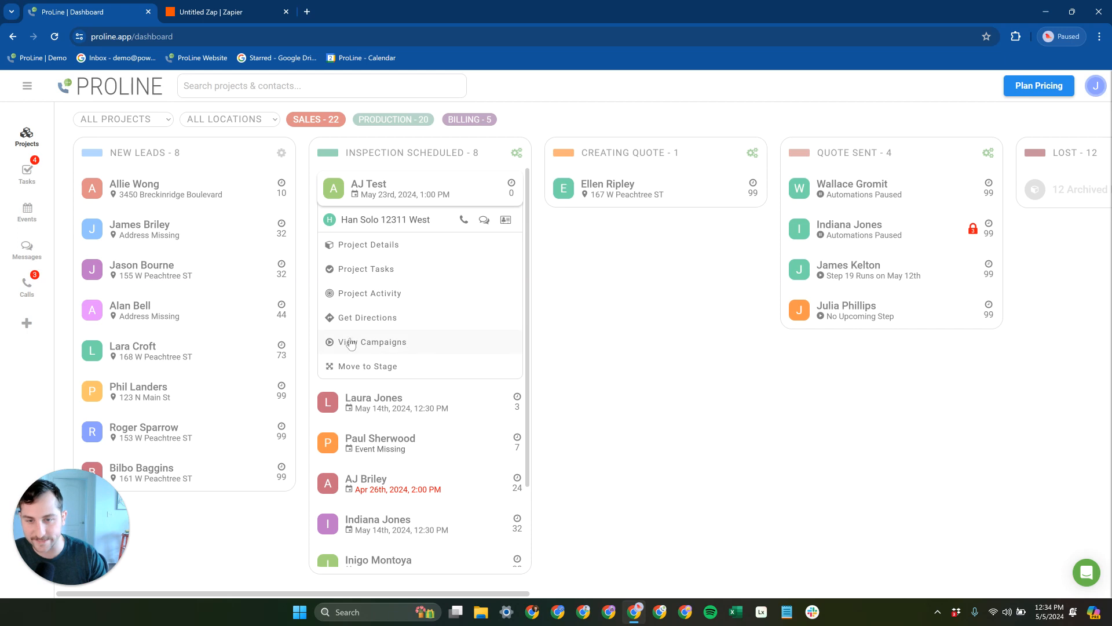
click(383, 346)
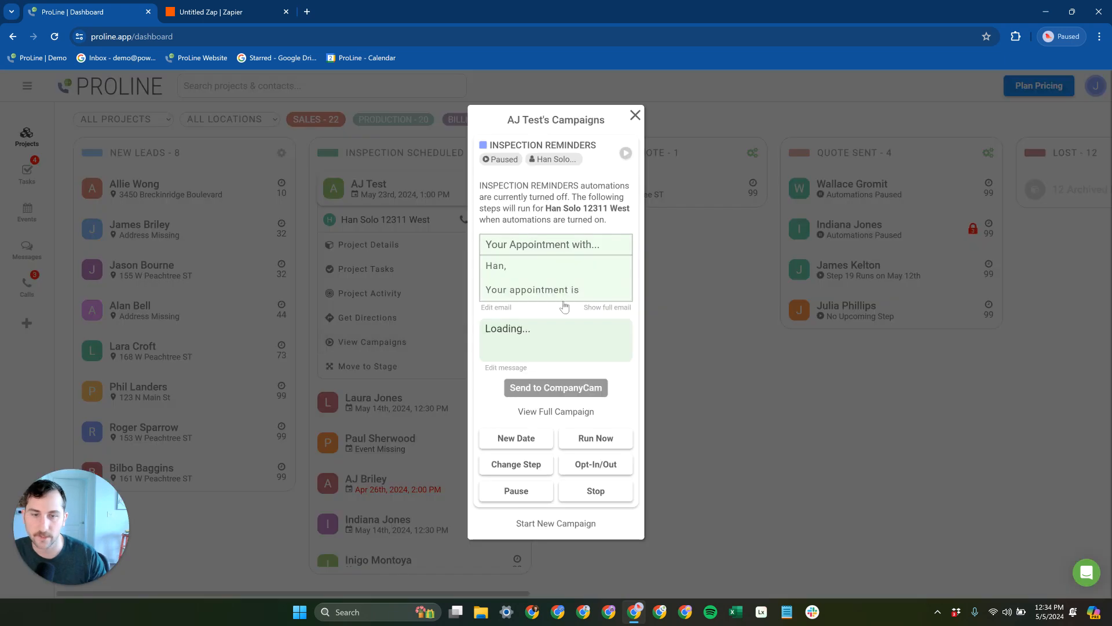
click(635, 116)
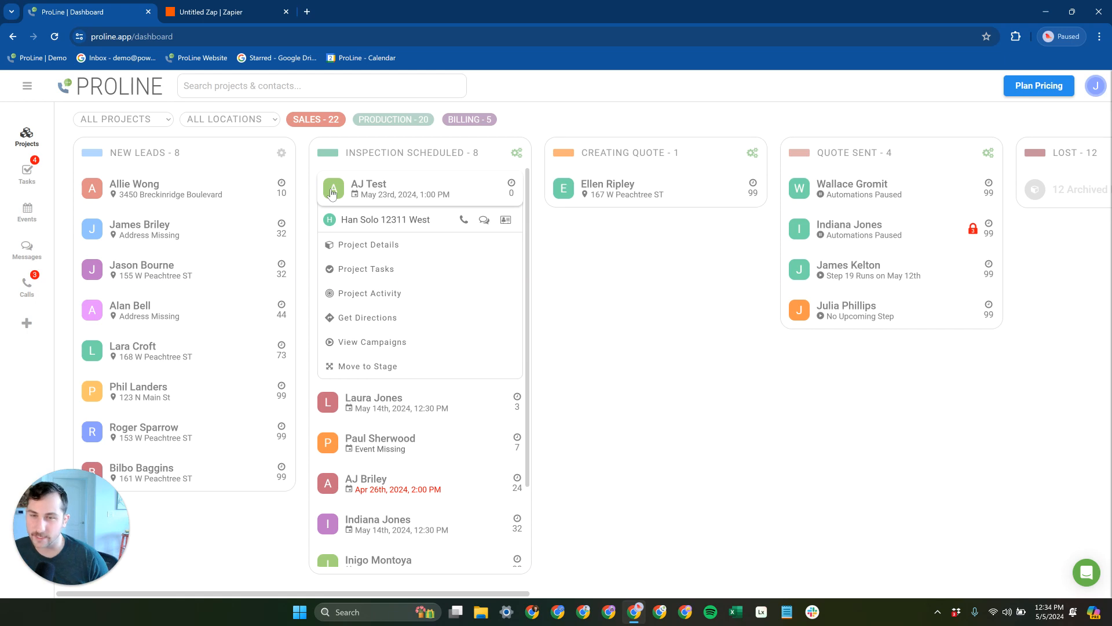
View the ProLine support chat's help options and close the chat.
click(1087, 573)
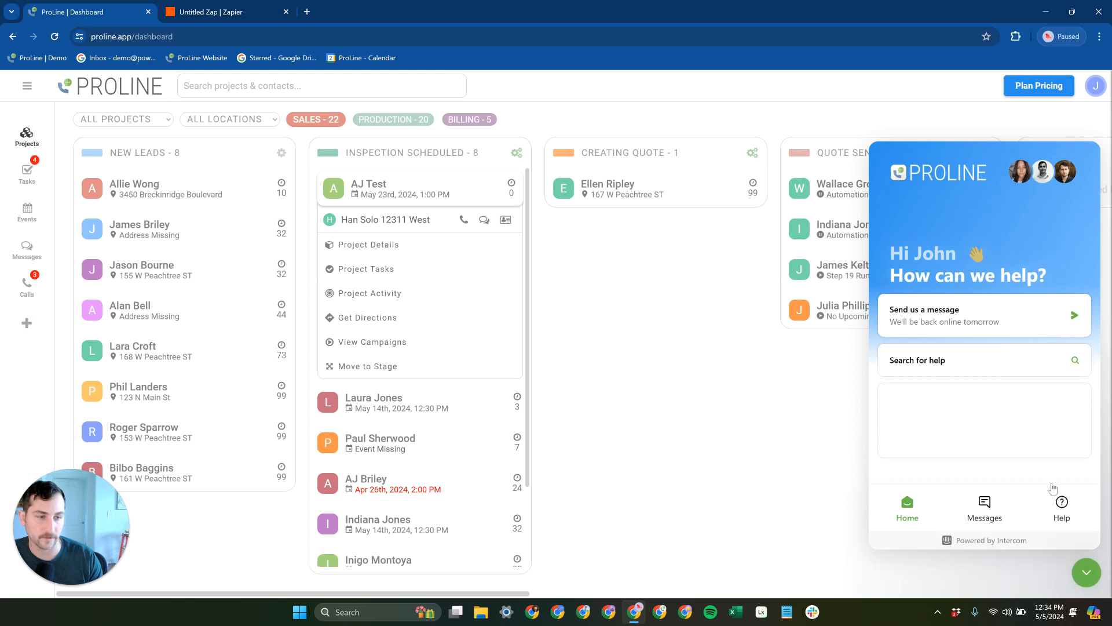
click(1087, 572)
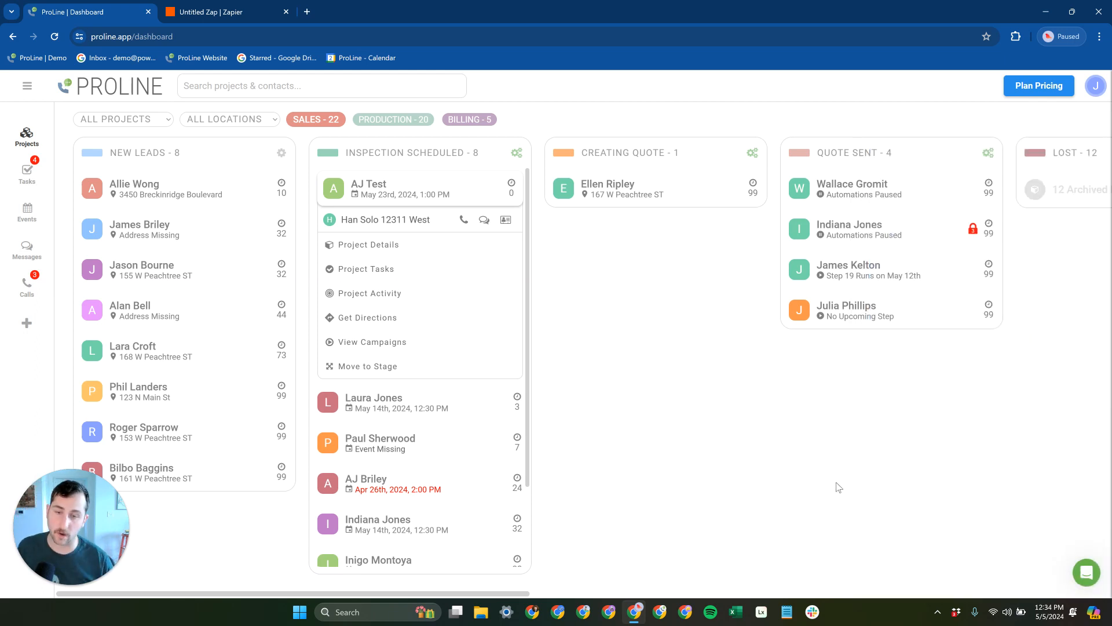